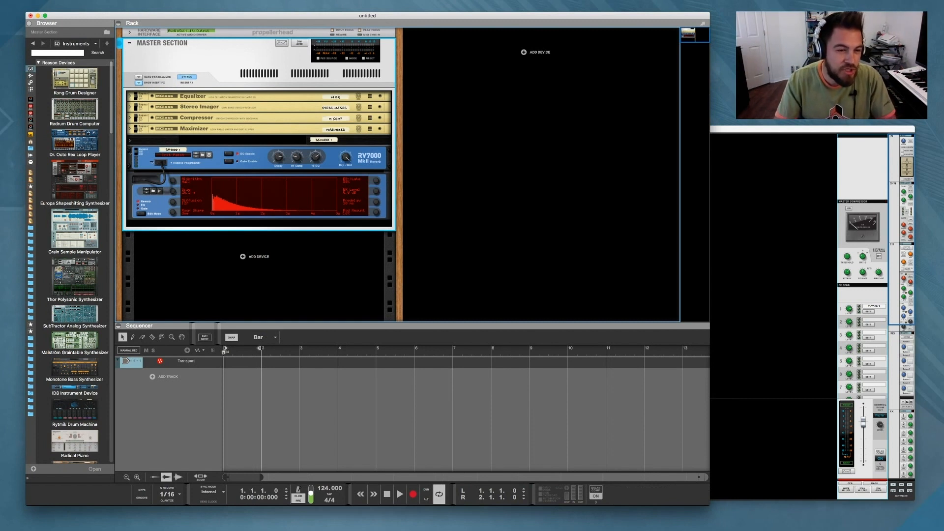
Step: Examine the master section's insert devices, including the ReMark and RV7000 reverb, on the front and back of the rack
click(246, 140)
click(130, 141)
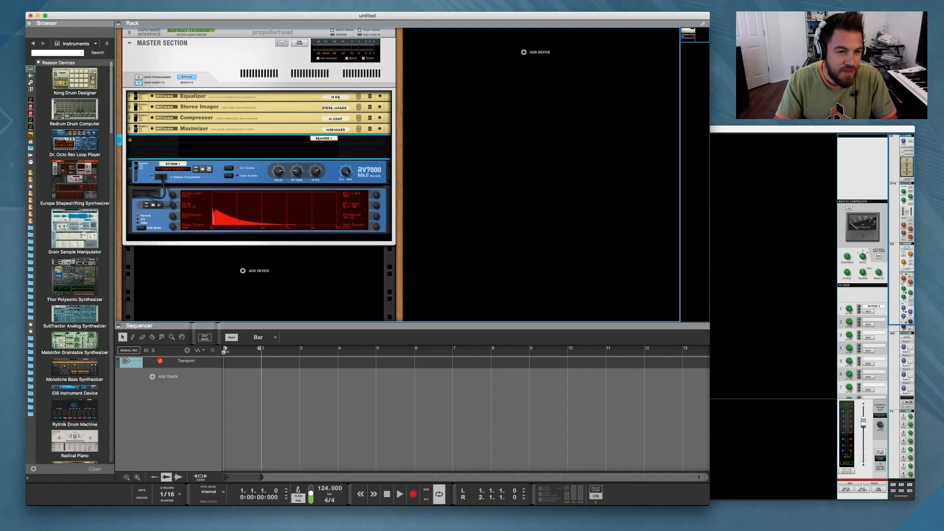
click(130, 140)
click(251, 168)
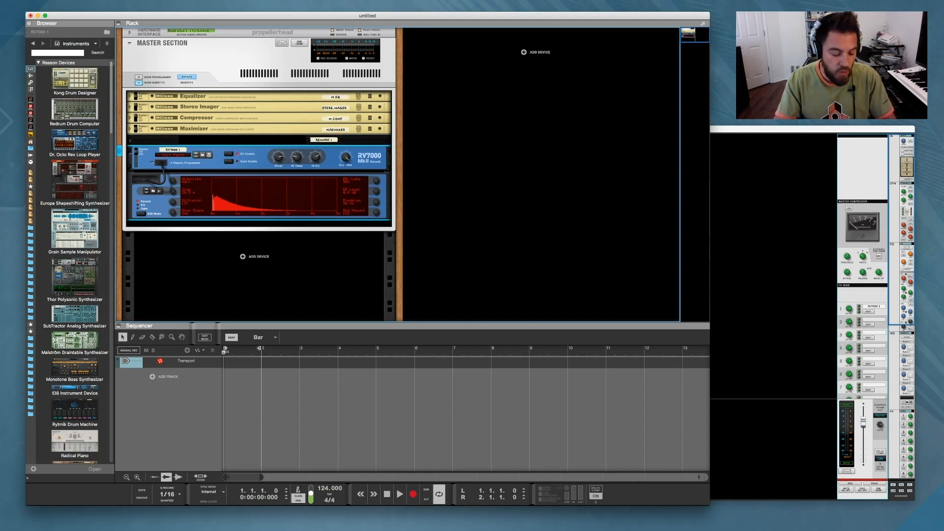
key(Tab)
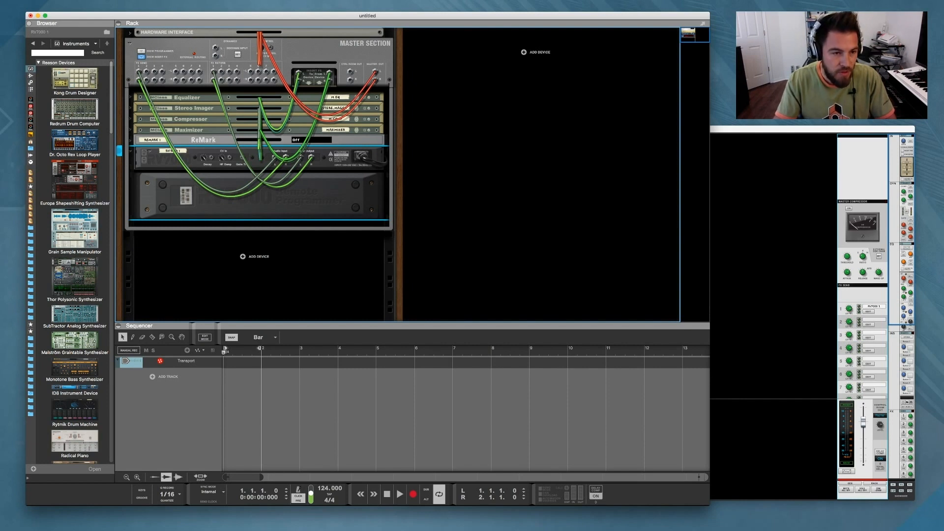
key(Tab)
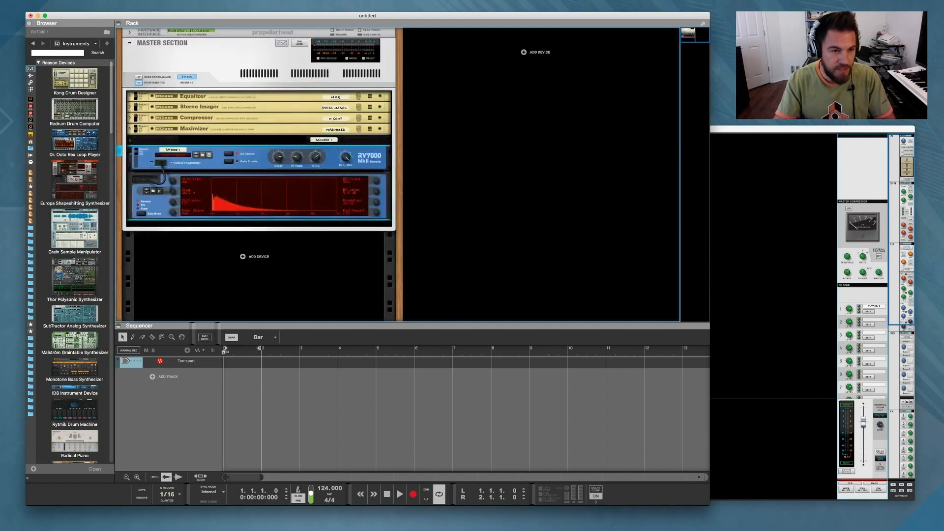
Step: Try adding a Pump device below the RV7000 in the master section's inserts with the rack's cabling shown
key(Tab)
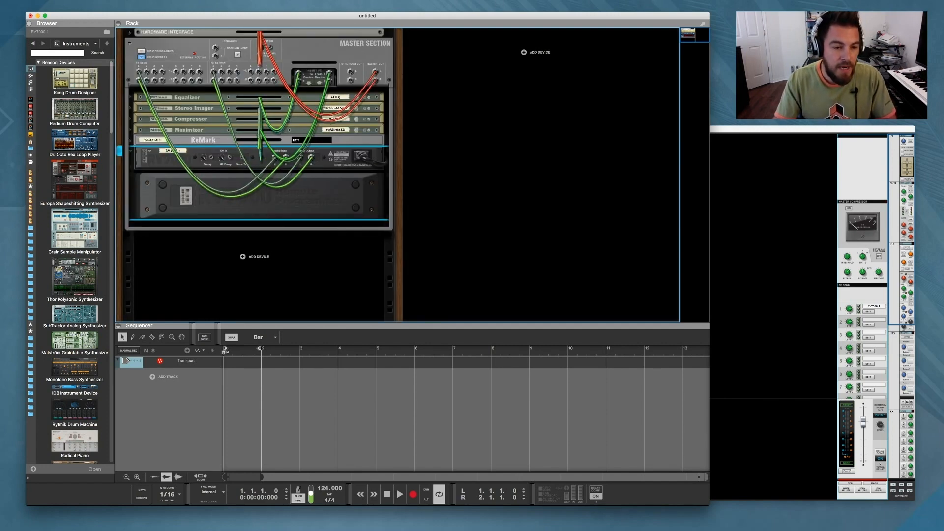
click(259, 224)
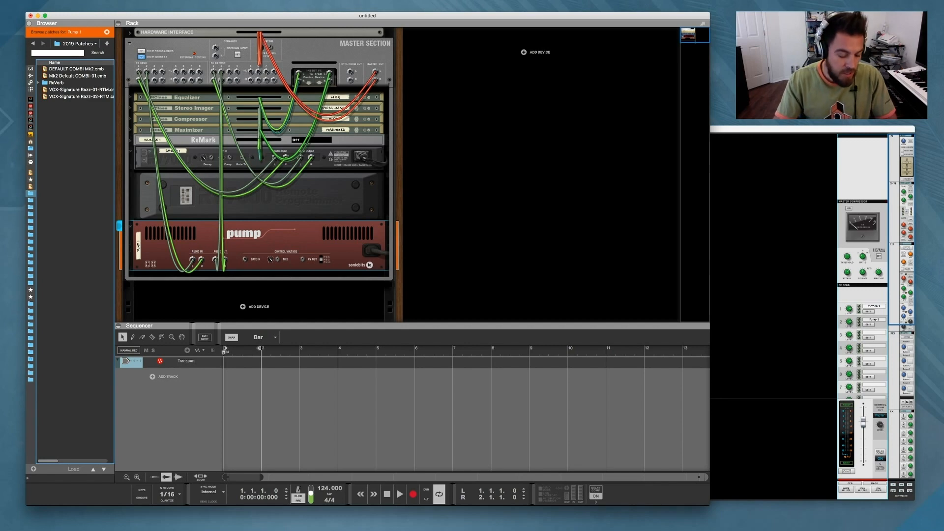
key(super+z)
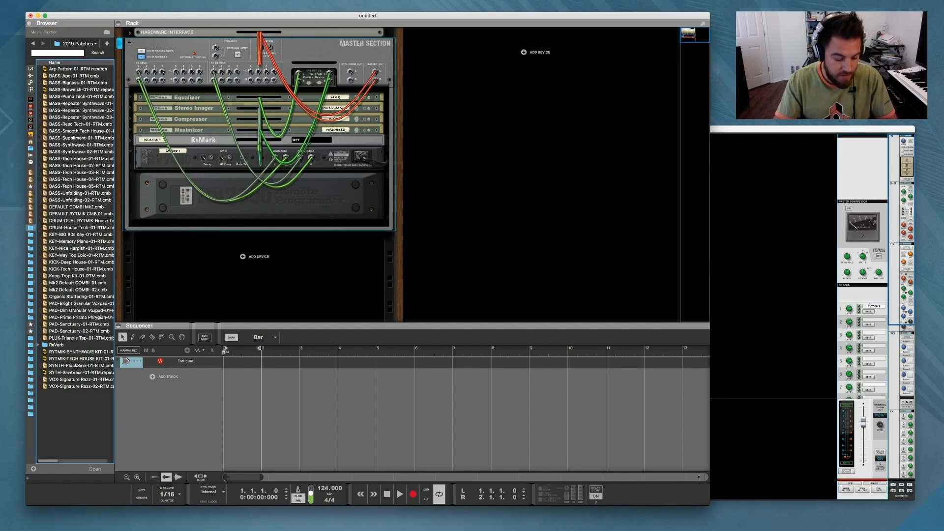
key(Tab)
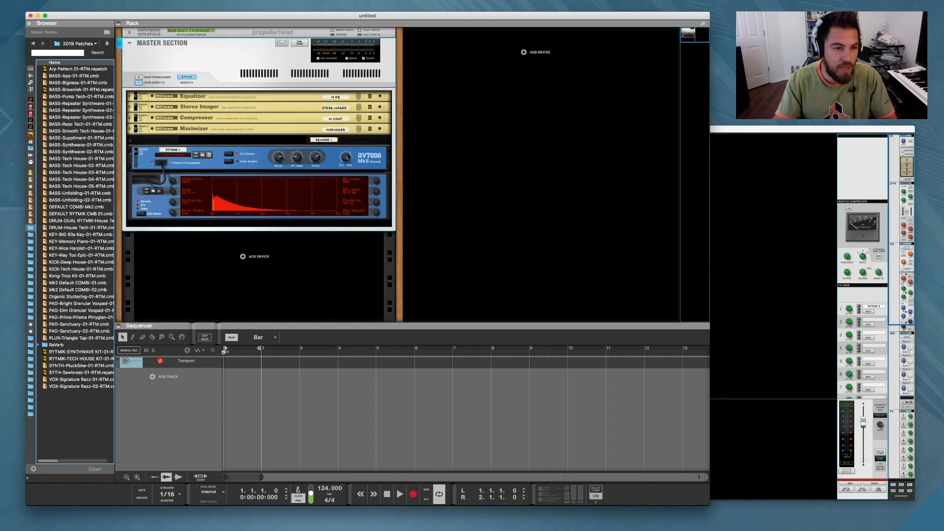
Step: Hide the master section's insert devices and create the DEFAULT CMB 01 Combinator from the 2017 RTM patches in the second rack column
click(139, 82)
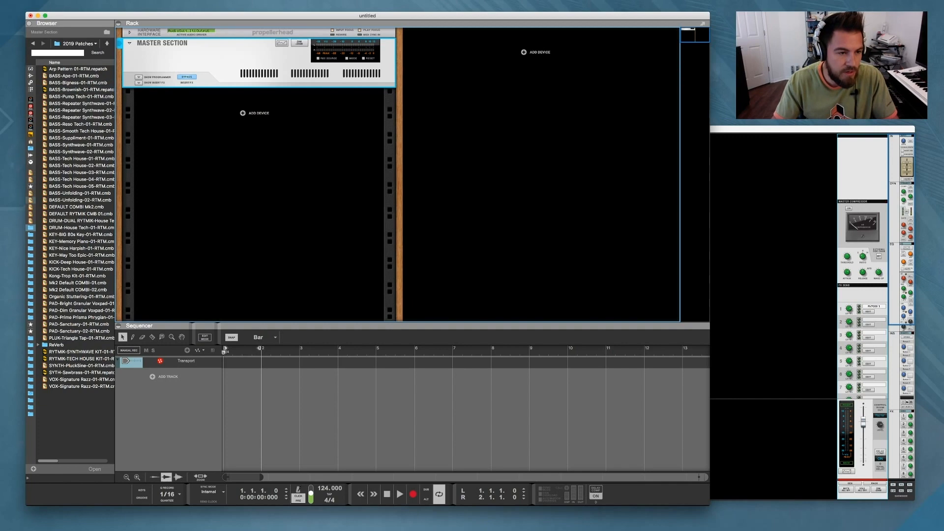
click(31, 193)
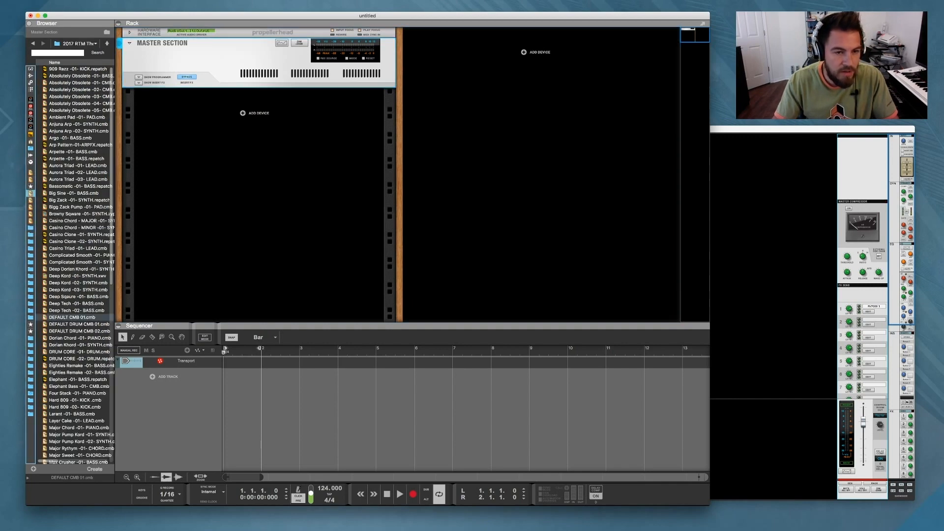
drag(258, 87, 396, 134)
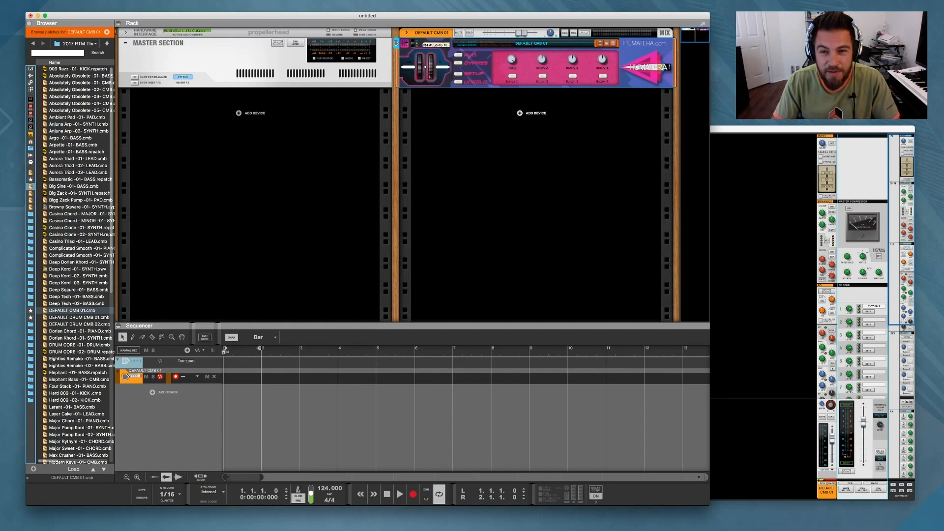
Step: Unfold the devices inside the DEFAULT CMB 01 Combinator and inspect their cabling on the back of the rack
click(459, 82)
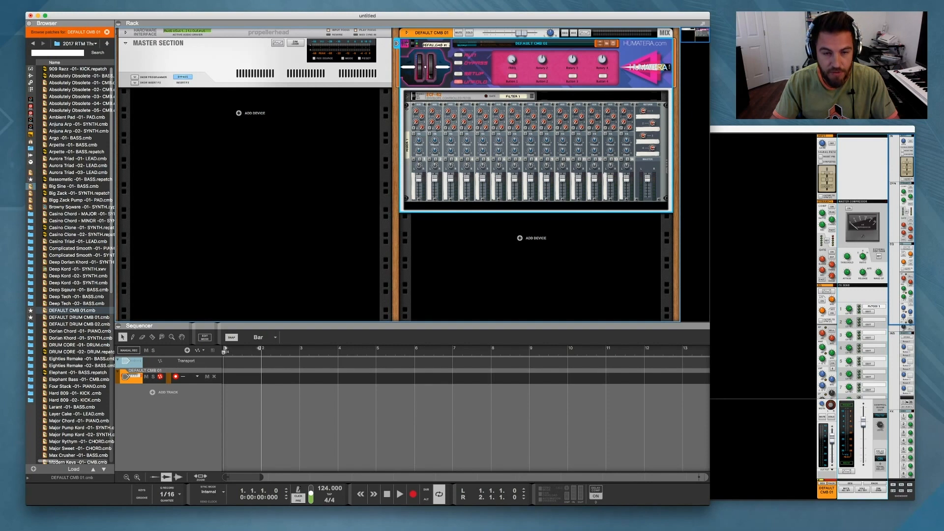
key(Tab)
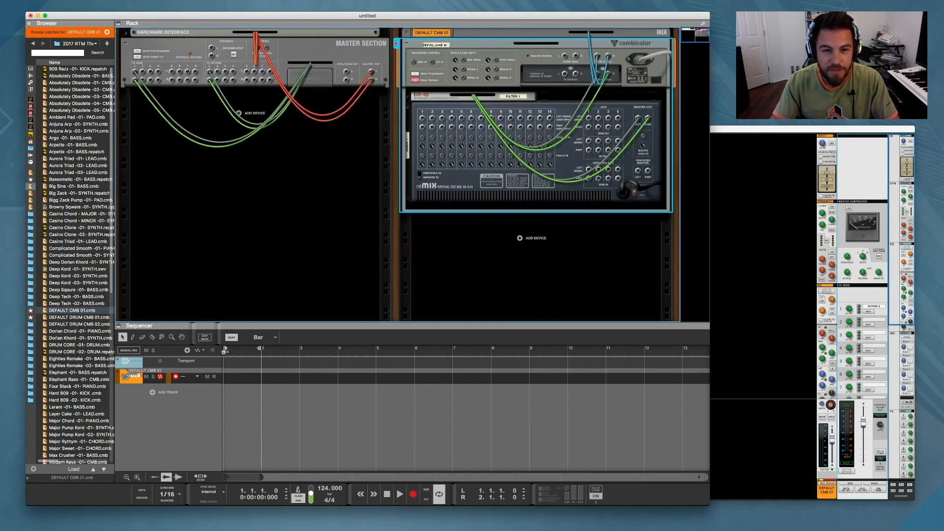
key(Tab)
Step: Add the Pigments instrument inside the Combinator below the mixer and check its audio cabling to the mixer
click(533, 154)
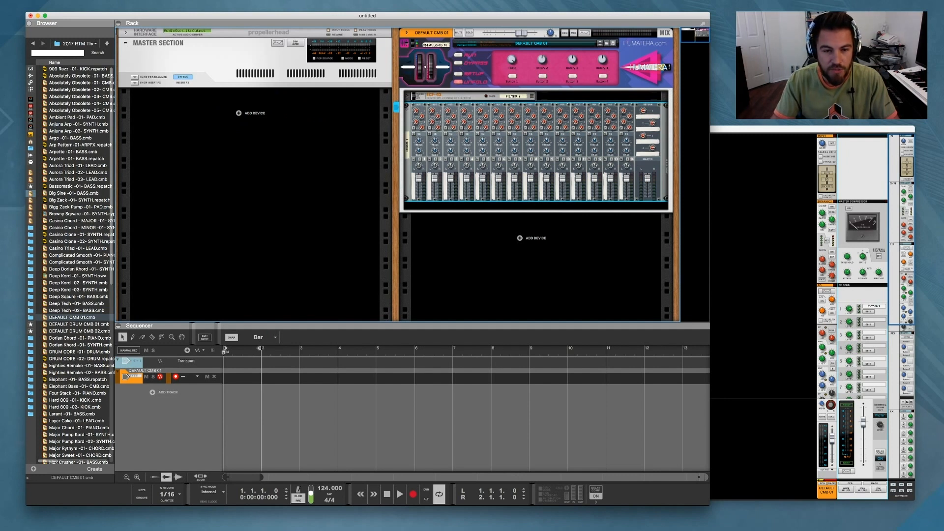
click(536, 207)
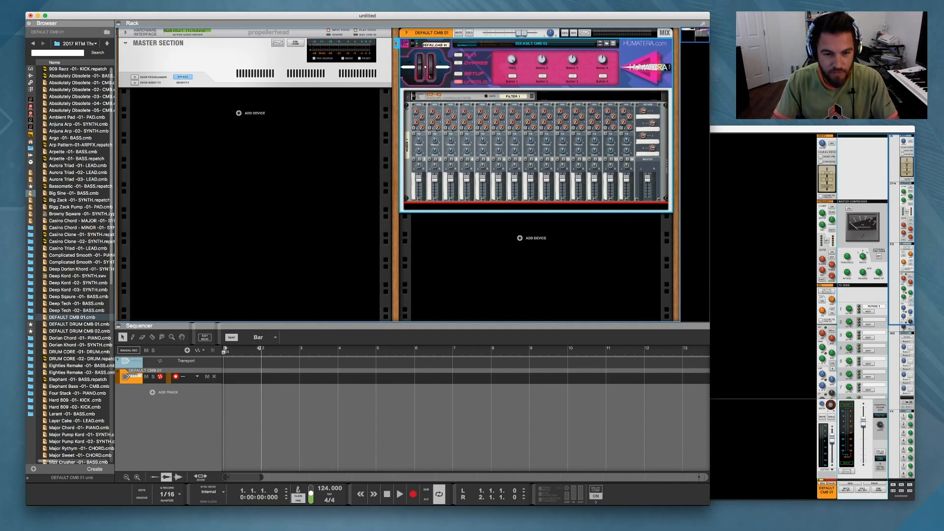
key(Tab)
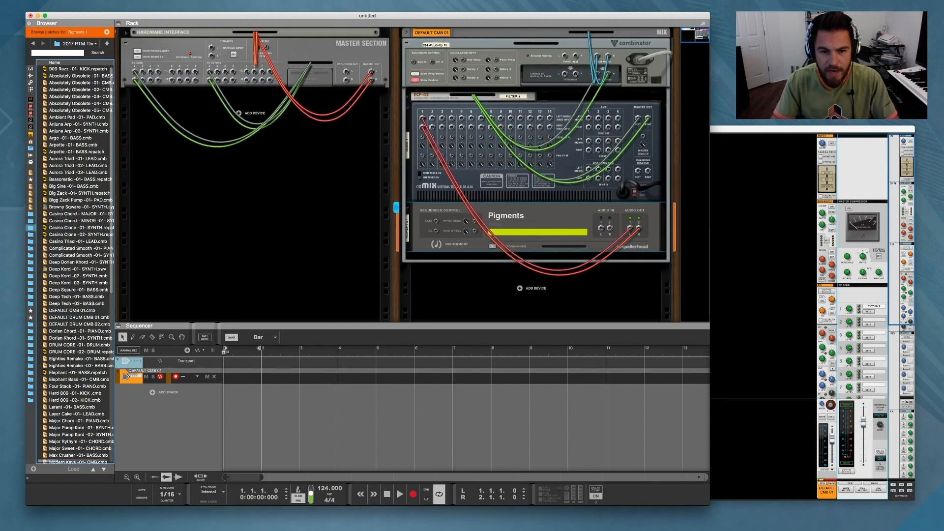
key(Tab)
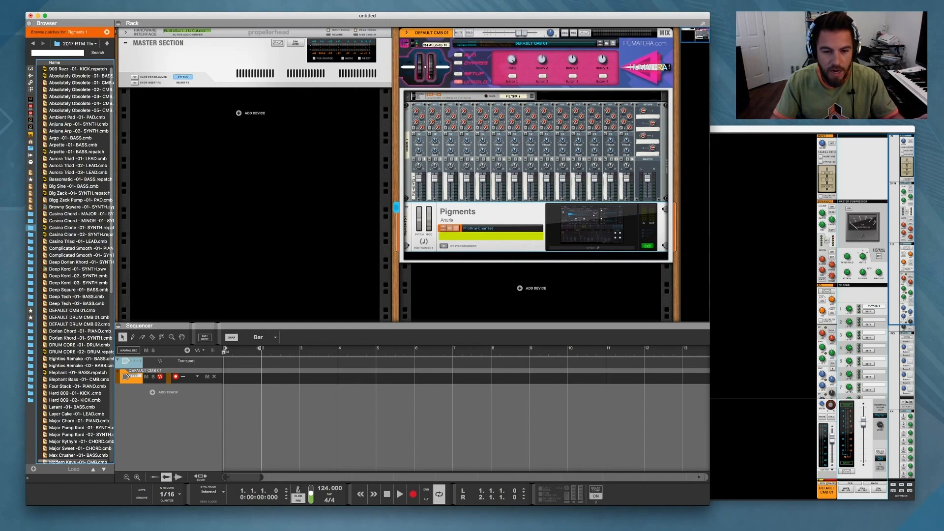
Step: Try adding an Antidote synthesizer below Pigments inside the Combinator and check its routing
click(535, 256)
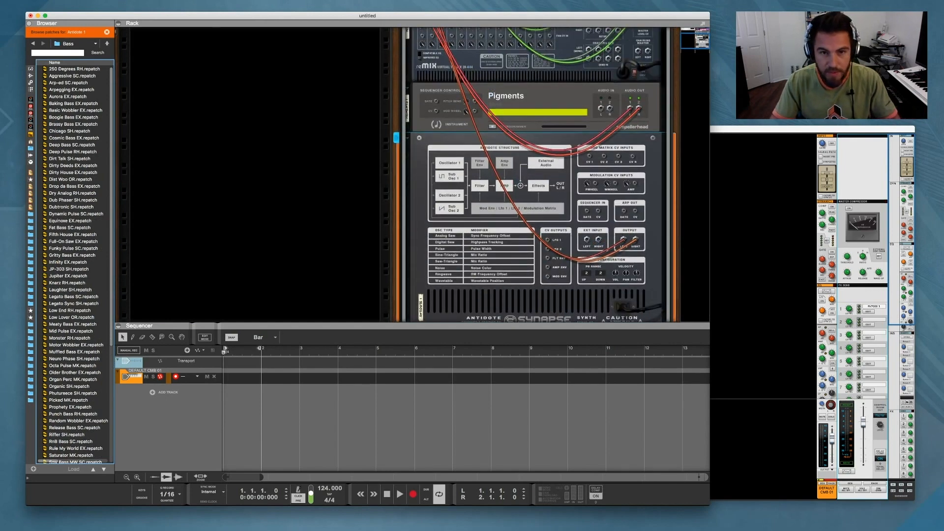
scroll(536, 175, up, 3)
key(Tab)
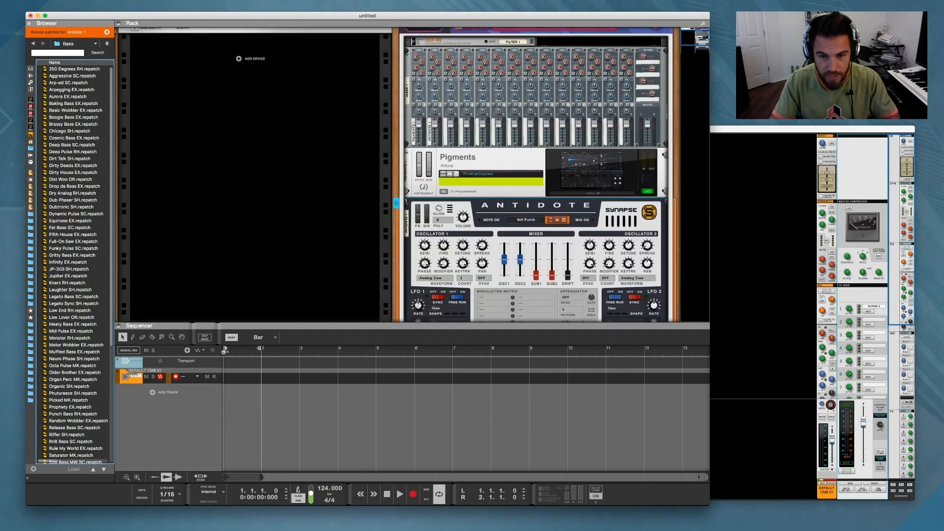
key(super+z)
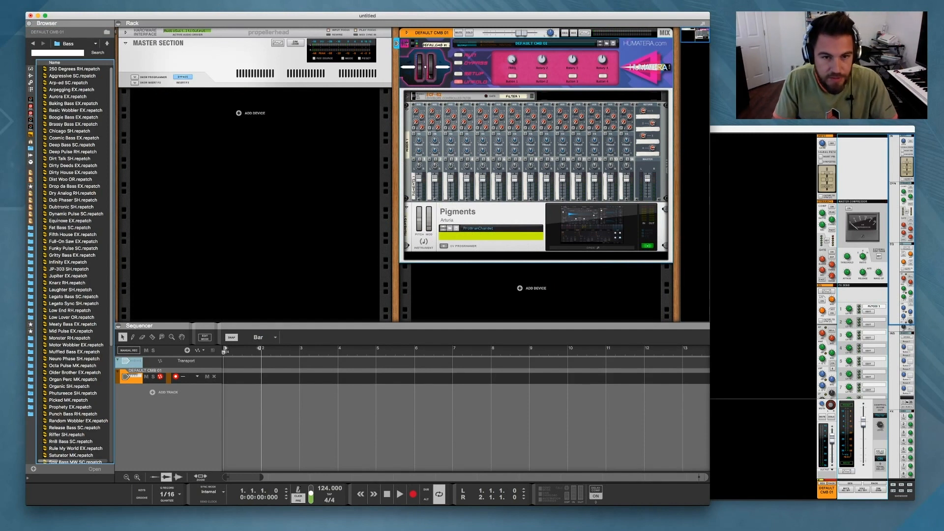
Step: Unfold the ECF-42 filter in the Combinator and turn the FREQ rotary up to 127
click(408, 96)
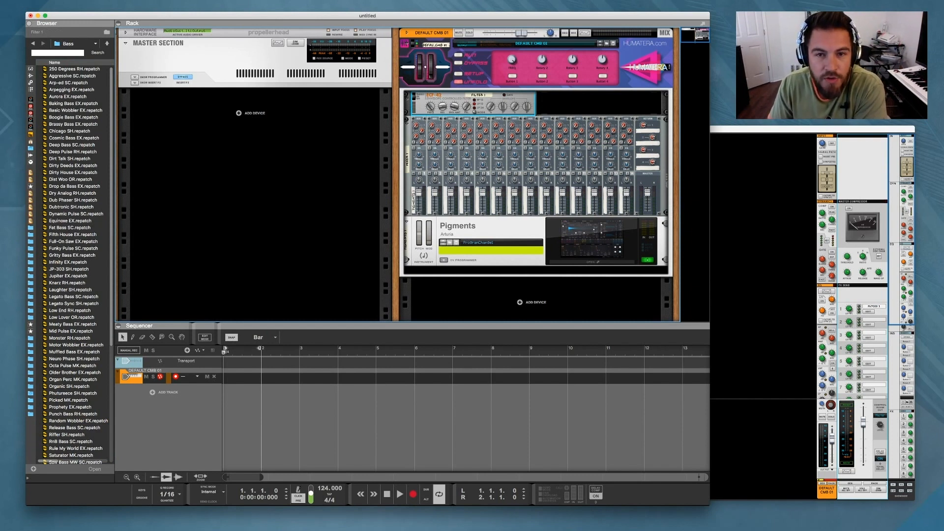
click(512, 60)
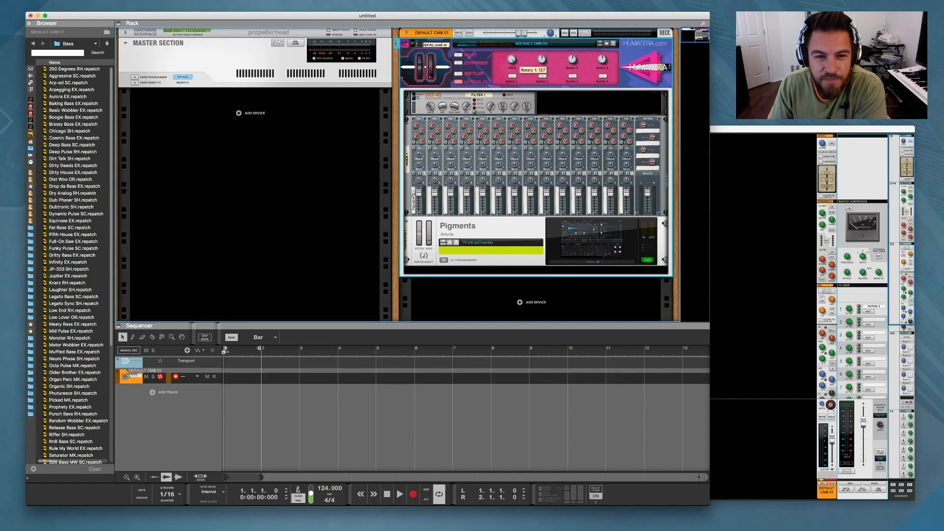
mouse_move(443, 107)
drag(512, 60, 512, 28)
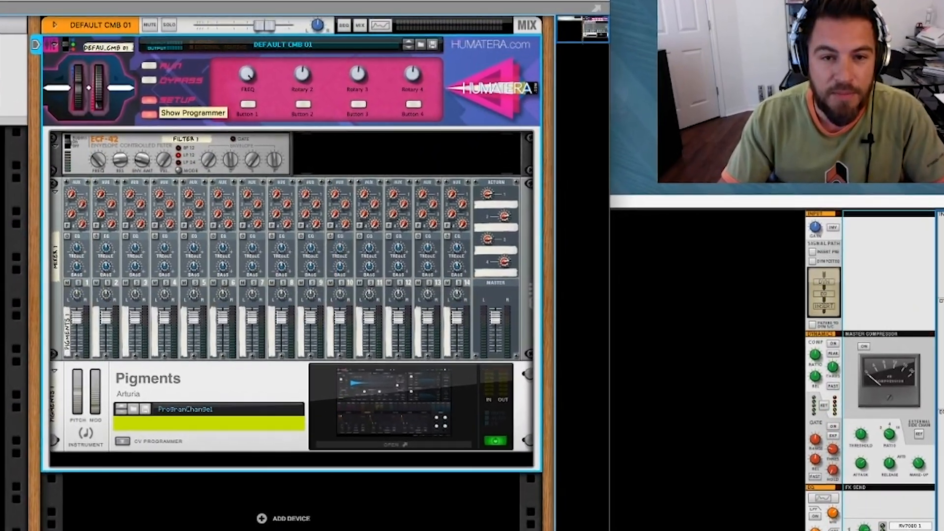
Step: Show the Combinator's programmer and examine the modulation routings of Filter 1, Mixer 1 and Pigments 1
click(149, 114)
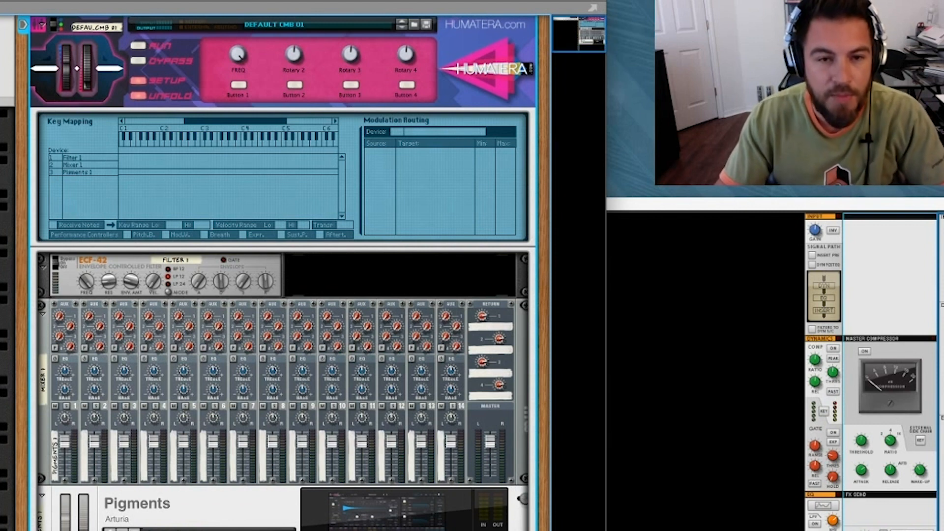
click(83, 158)
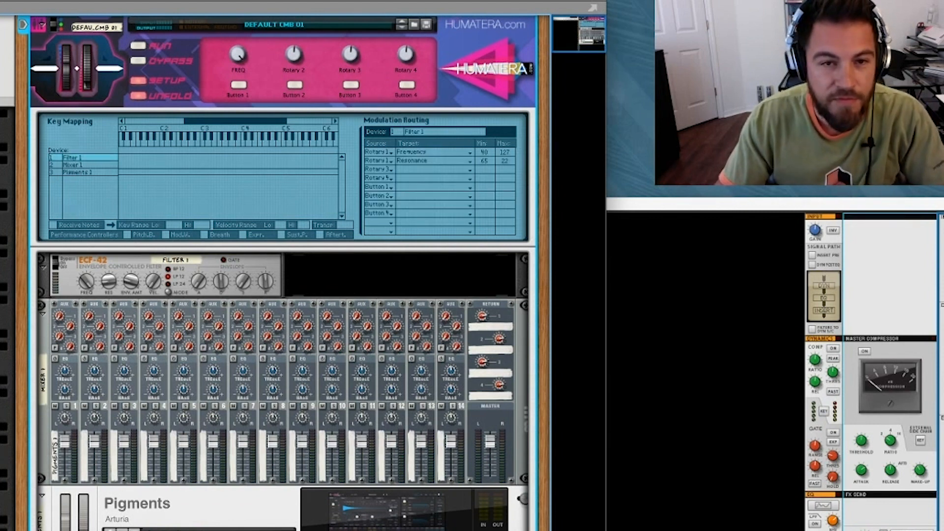
click(82, 166)
click(82, 173)
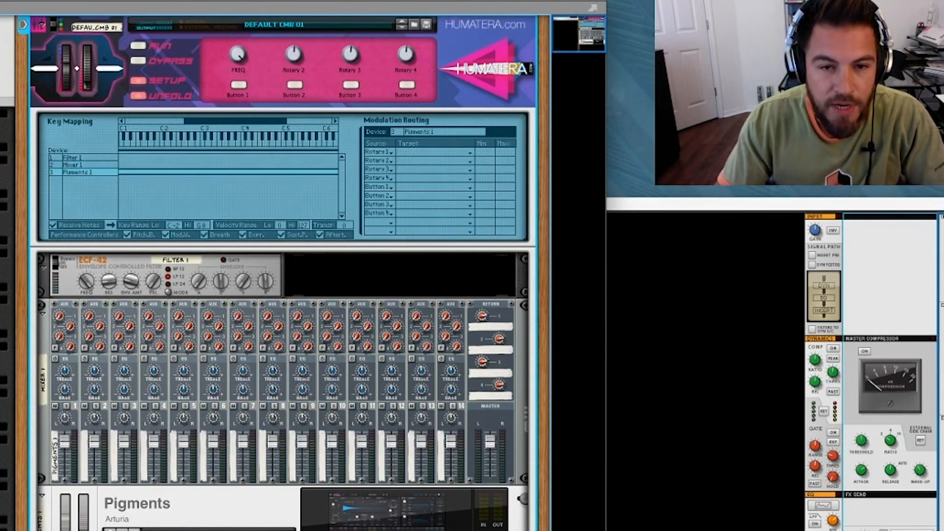
click(130, 260)
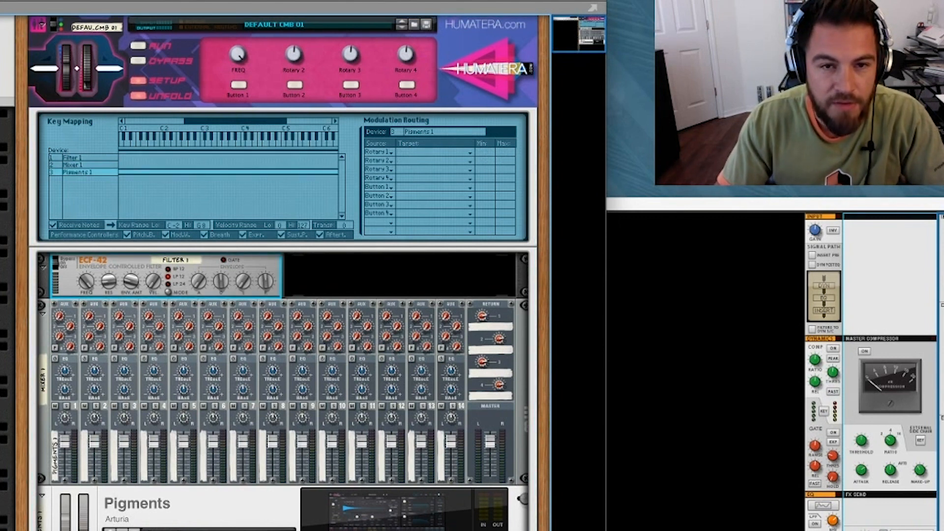
Step: Show Filter 1's modulation routing and sweep the FREQ rotary from 0 up to its maximum to test it
click(83, 158)
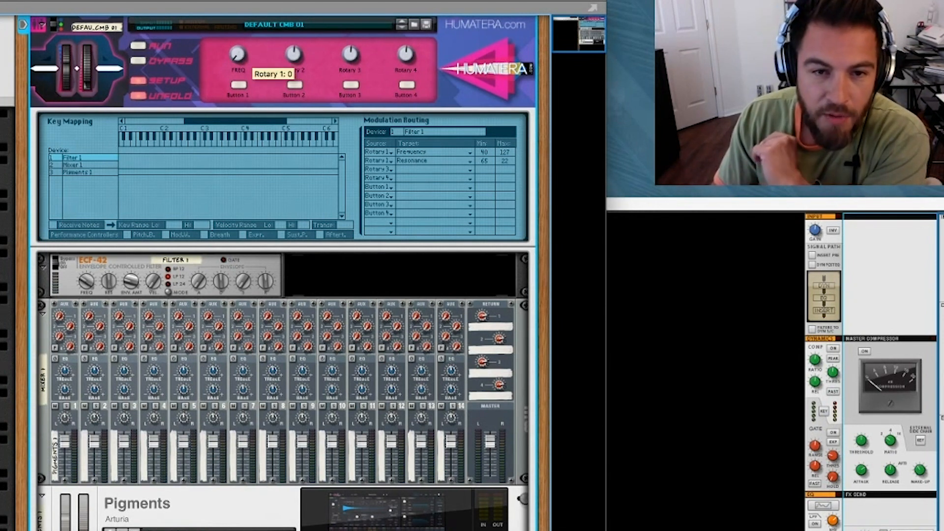
click(87, 282)
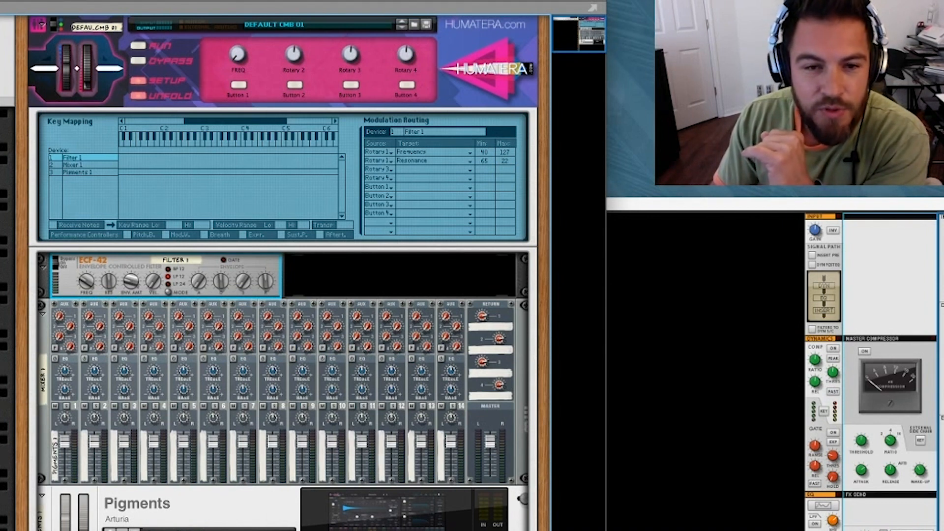
drag(238, 54, 238, 10)
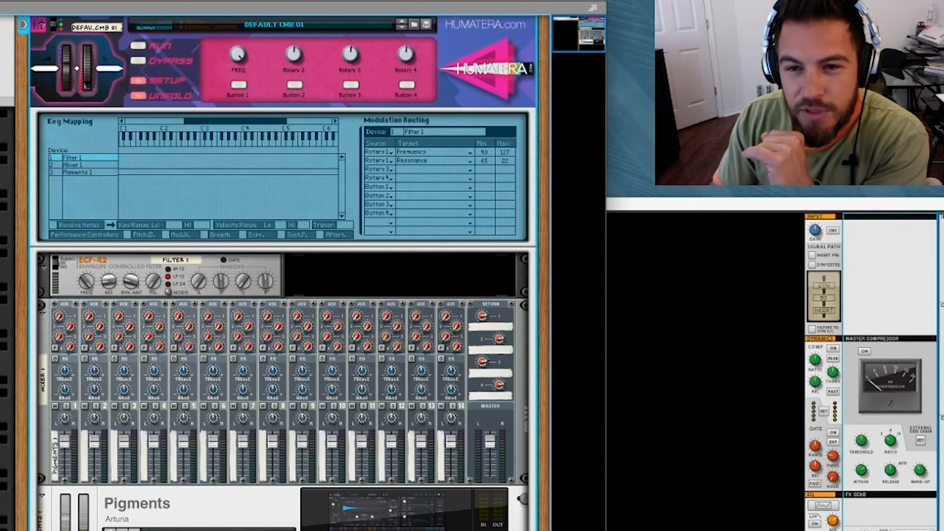
Step: Try a minimum of 111 for Filter 1's Resonance routing, test it with the FREQ rotary, and lower the minimum again
drag(485, 161, 485, 105)
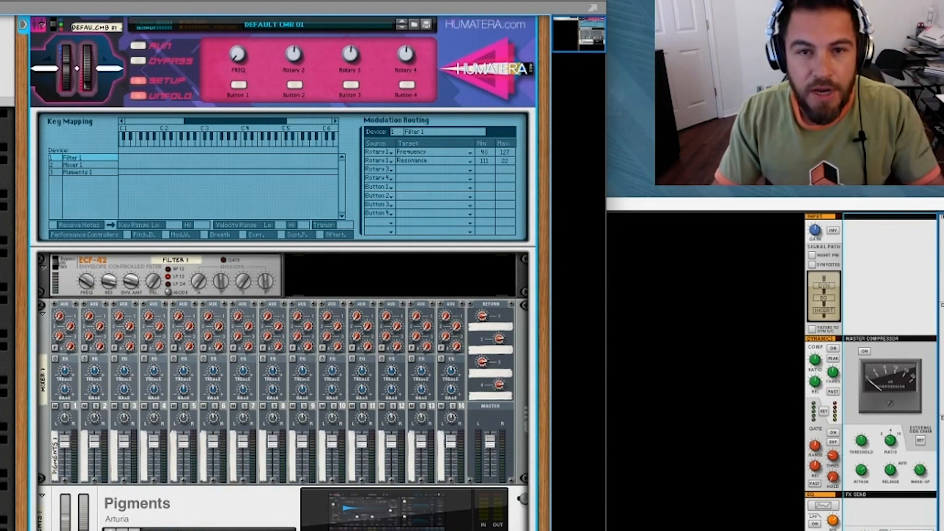
drag(238, 54, 237, 4)
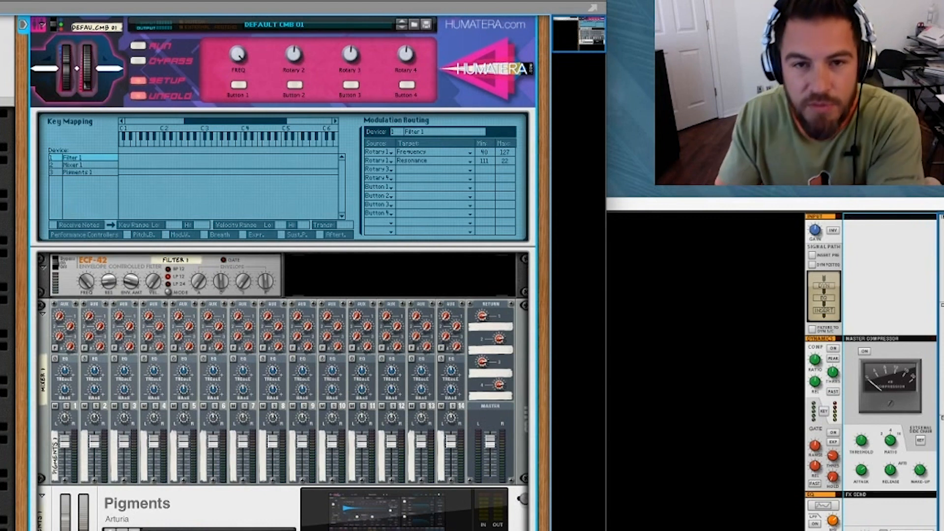
drag(484, 161, 485, 185)
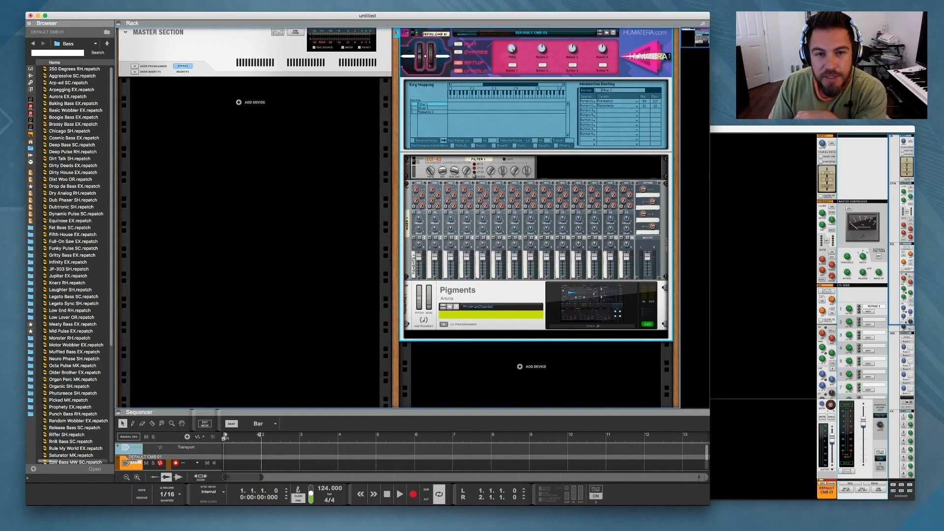
drag(643, 106, 643, 107)
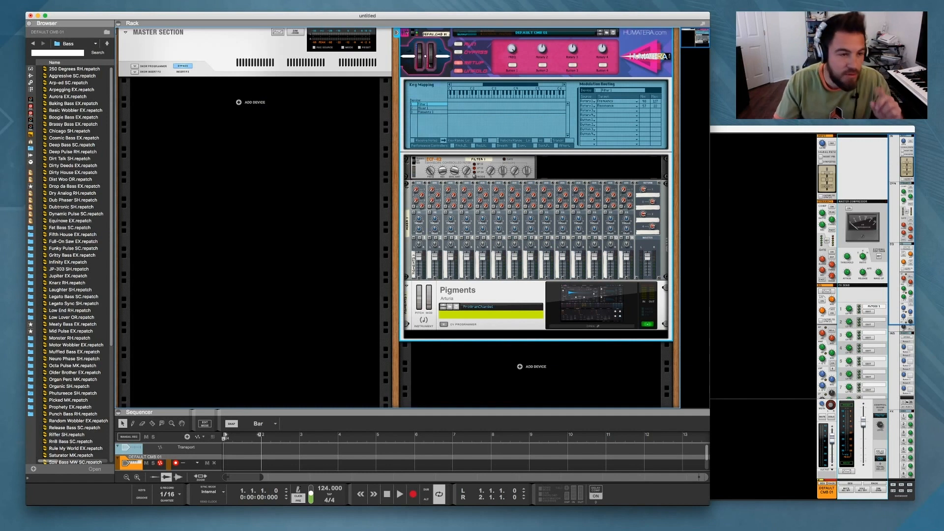
Step: Create a second DEFAULT CMB 01 Combinator in the first rack column below the master section
double_click(30, 186)
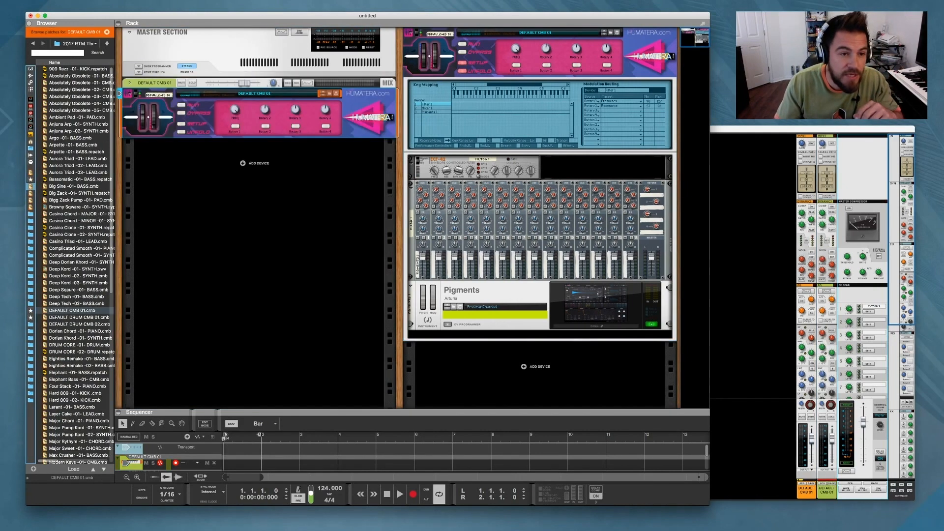
Step: Unfold the new Combinator's devices and add a Rytmik Drum Machine inside it, below the mixer
click(182, 132)
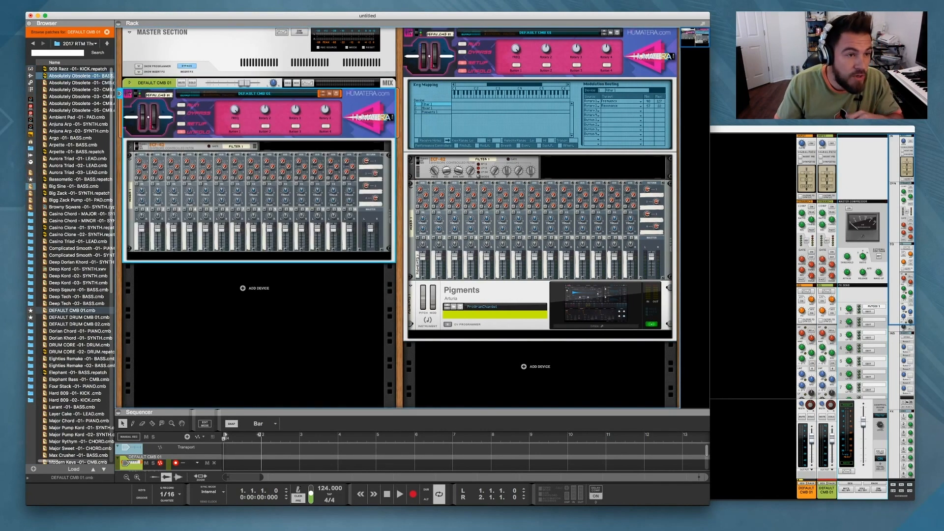
click(31, 68)
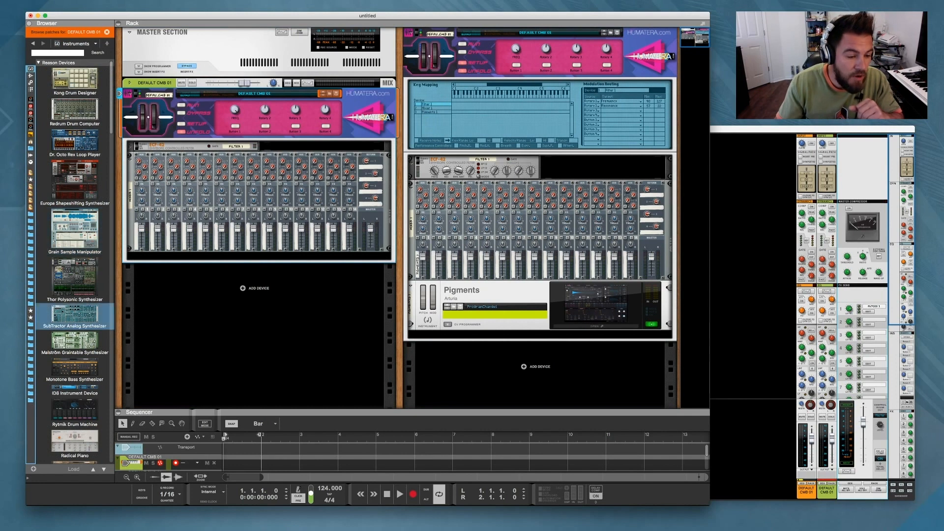
click(75, 413)
drag(259, 262, 259, 252)
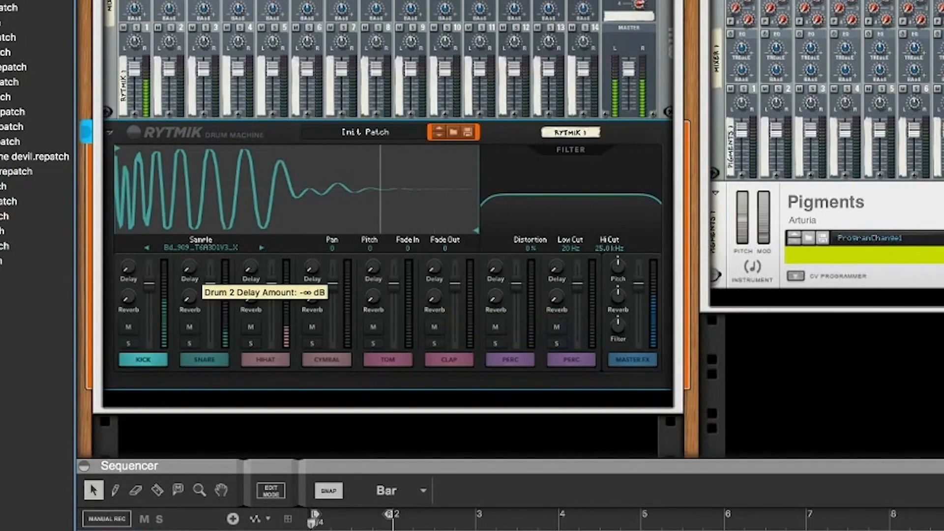
Step: Test the Rytmik's reverb amounts on the Kick, Snare and Clap, plus the Clap's delay amount
mouse_move(129, 297)
mouse_down()
mouse_move(128, 263)
mouse_move(128, 310)
mouse_up()
mouse_move(189, 297)
mouse_down()
mouse_move(189, 271)
mouse_move(190, 295)
mouse_up()
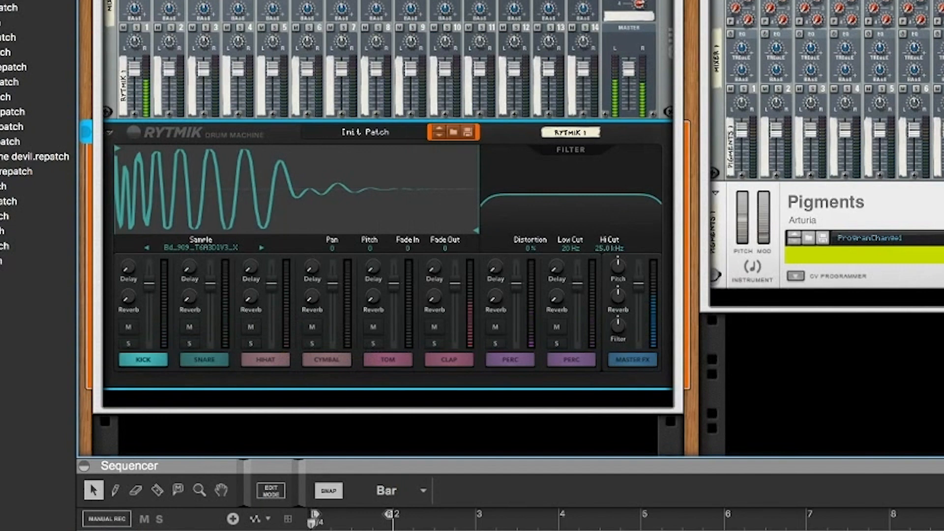
drag(434, 297, 434, 315)
drag(434, 260, 434, 290)
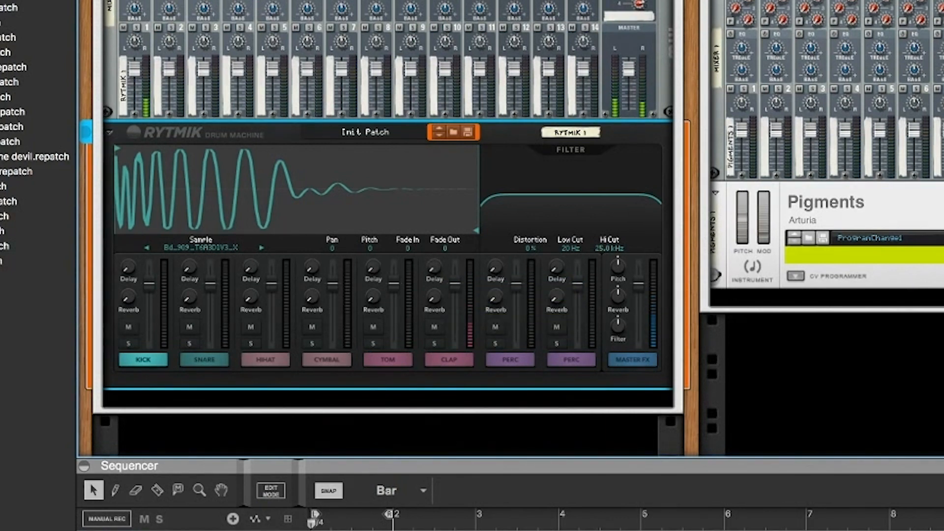
Step: Inspect the Rytmik's output cabling on the rear of the rack, and raise the Clap's delay amount slightly
key(Tab)
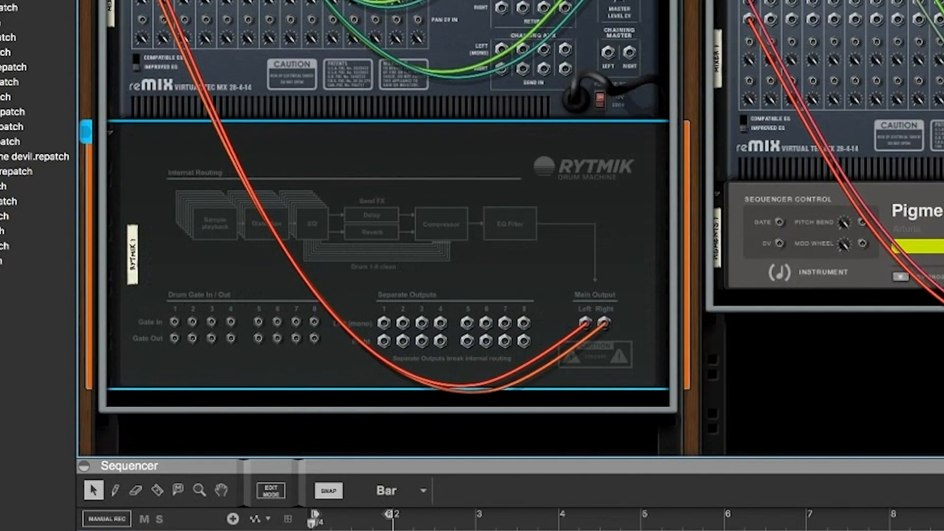
key(Tab)
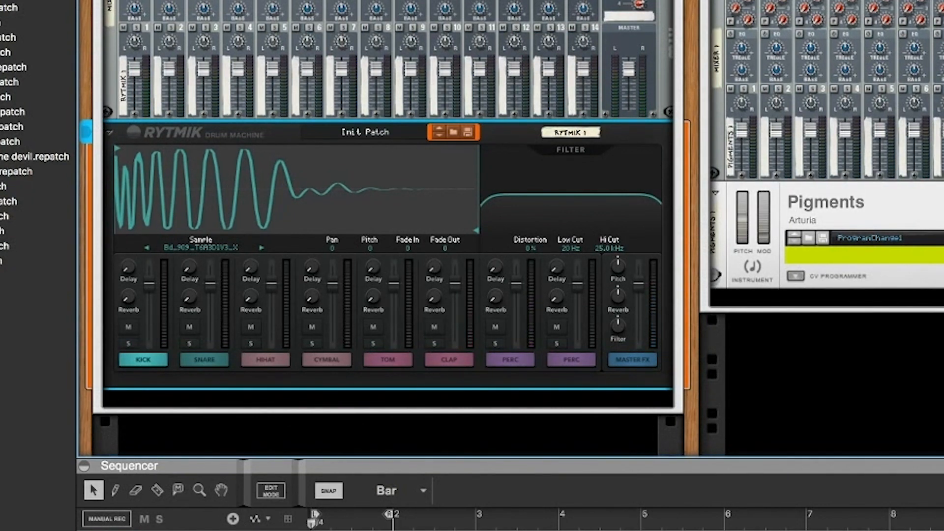
mouse_move(434, 267)
mouse_down()
mouse_move(435, 229)
mouse_move(434, 257)
mouse_up()
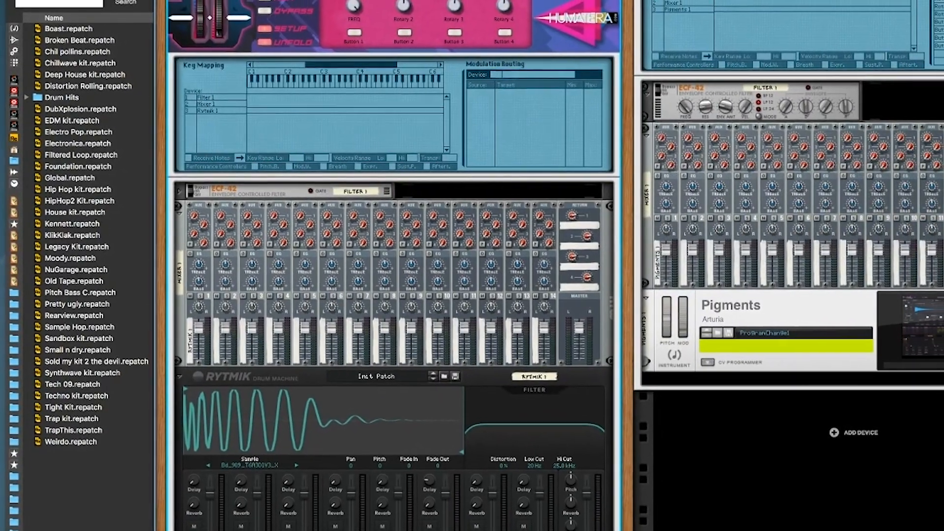
Step: Route Rotary 2 to Rytmik 1's Drum 6 Delay Amount and Drum 6 Reverb Amount, fold Mixer 1, and test the rotary
click(214, 109)
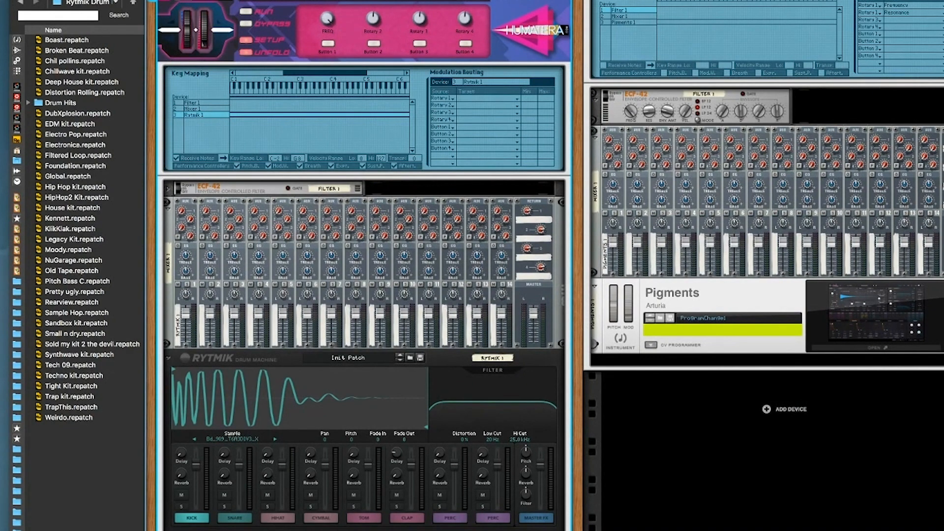
mouse_move(373, 18)
mouse_down()
mouse_move(372, 4)
mouse_move(373, 23)
mouse_up()
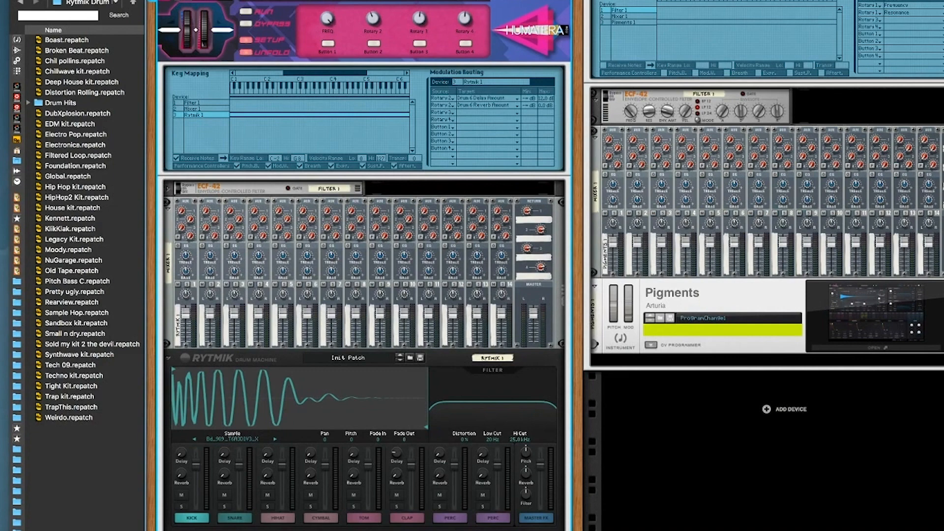
drag(373, 19, 372, 15)
click(168, 208)
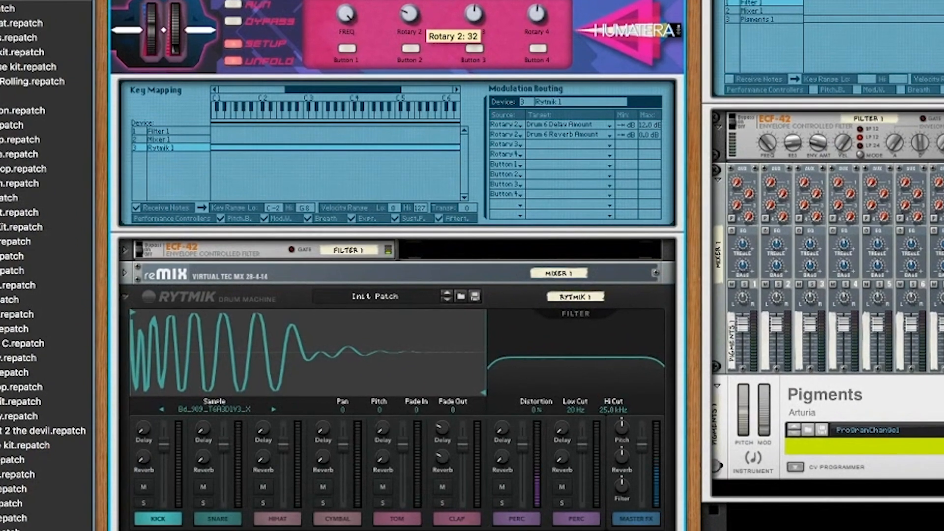
mouse_move(410, 14)
mouse_down()
mouse_move(409, 1)
mouse_move(410, 14)
mouse_up()
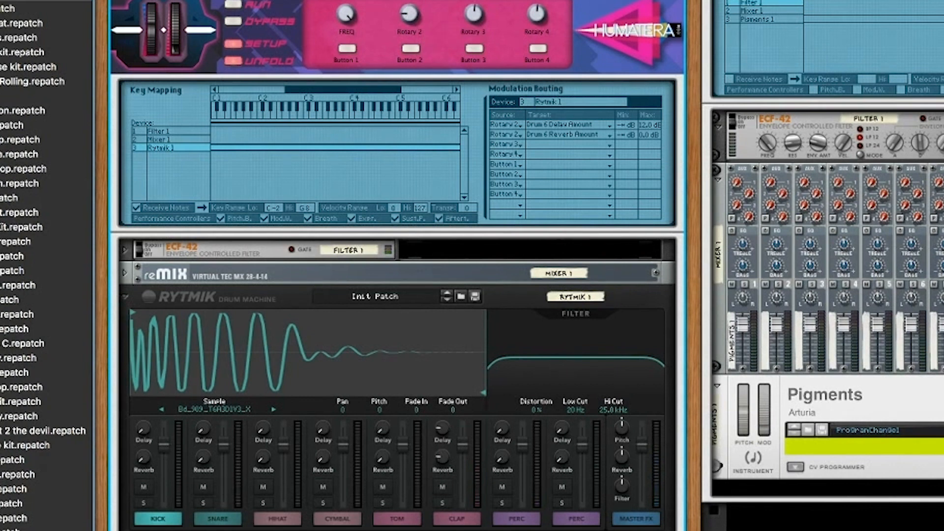
Step: Limit the Drum 6 Delay Amount routing to a minimum of -25.2 dB and a lower maximum, using the Clap's delay knob as reference
mouse_move(443, 429)
mouse_down()
mouse_move(442, 414)
mouse_move(443, 427)
mouse_up()
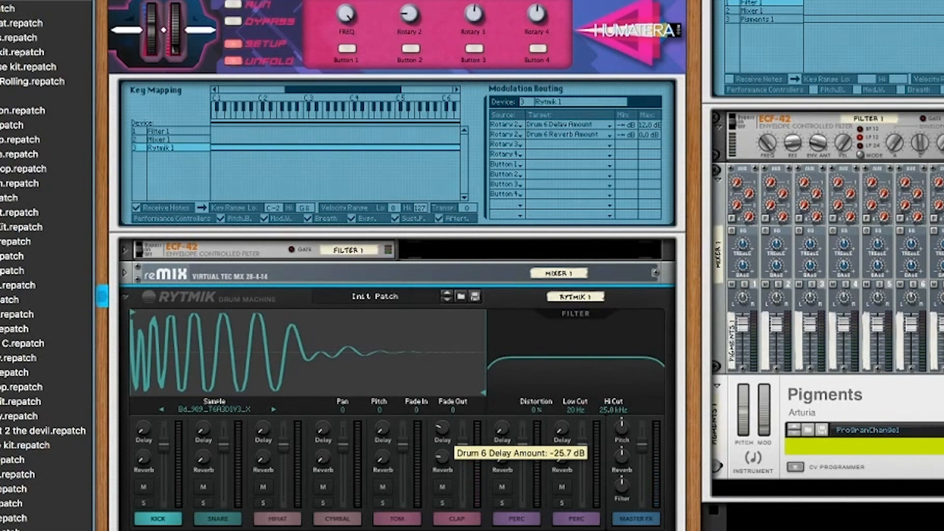
drag(443, 428, 443, 429)
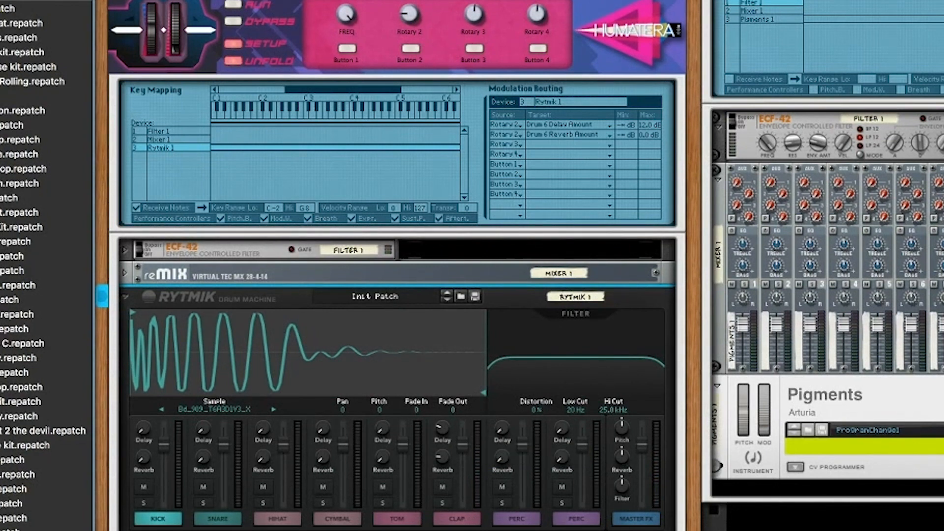
drag(627, 125, 627, 118)
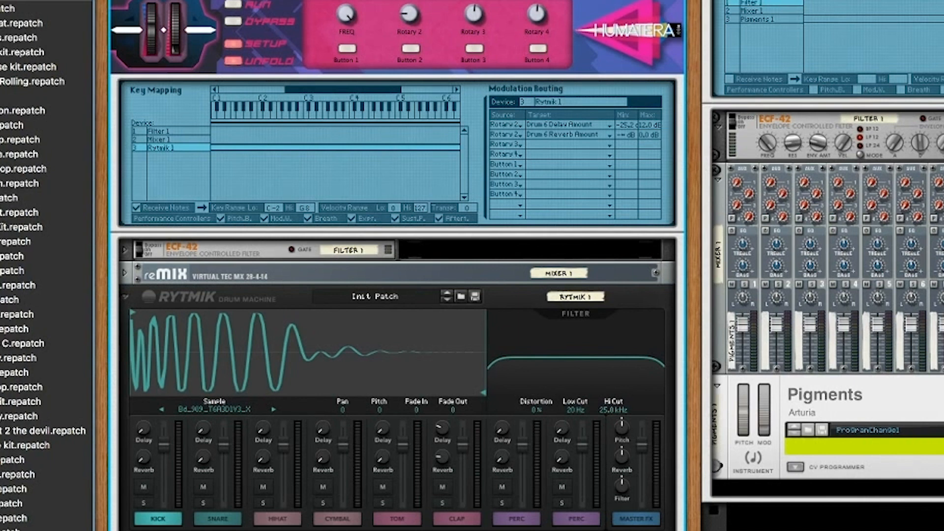
click(442, 430)
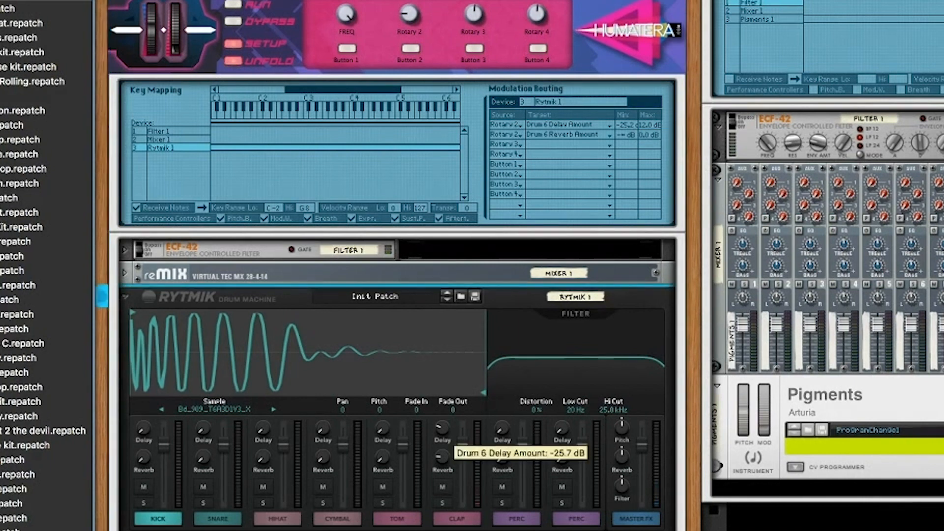
drag(442, 429, 443, 405)
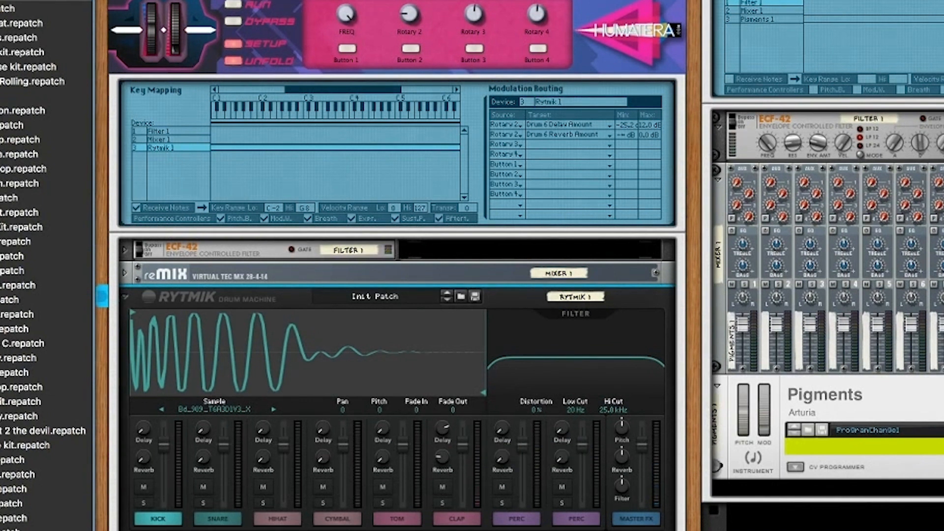
drag(649, 124, 649, 135)
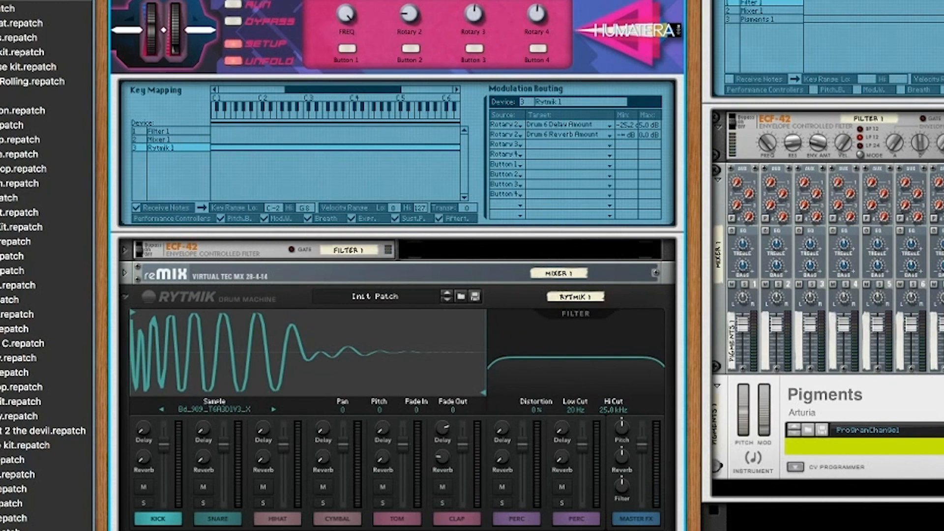
Step: Reset the Clap's delay amount, and adjust the Drum 6 Reverb Amount routing's maximum and minimum using the Clap's reverb knob as reference
super+click(443, 430)
mouse_move(444, 459)
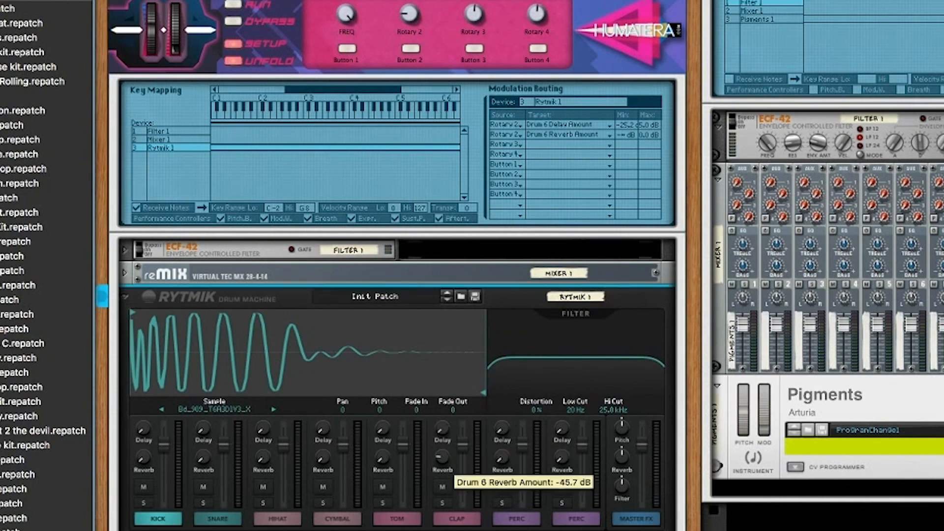
drag(443, 458, 443, 420)
drag(649, 134, 649, 134)
drag(442, 458, 443, 485)
drag(627, 134, 627, 136)
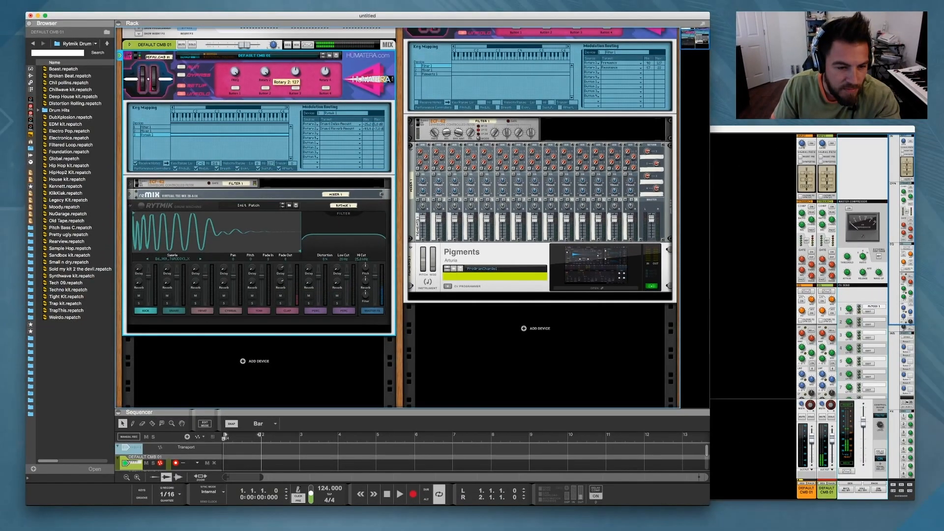
Step: Sweep Rotary 2 down and back up to test the combined delay and reverb on the Clap
drag(265, 72, 264, 120)
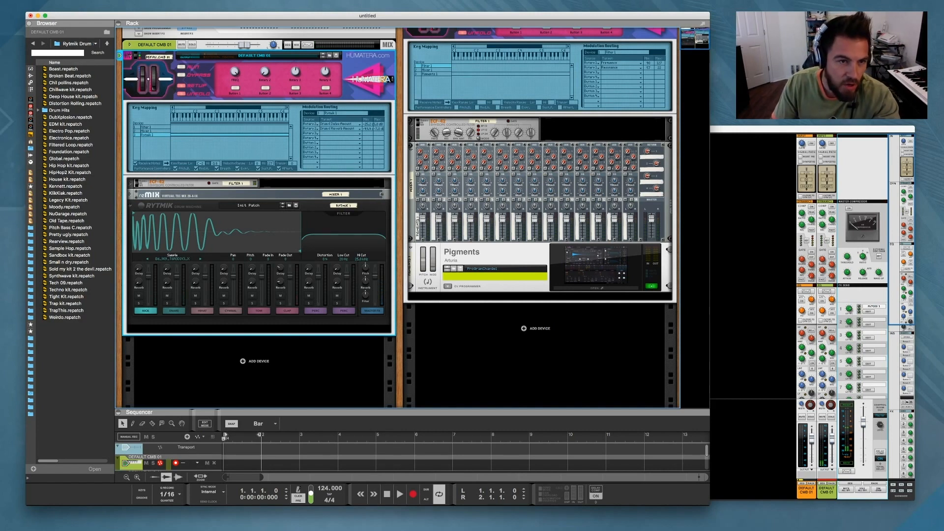
drag(265, 71, 265, 42)
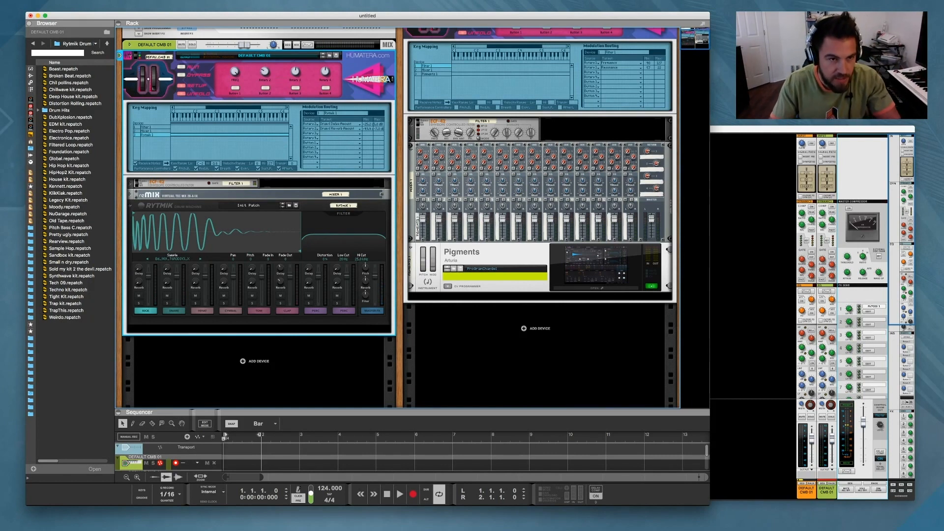
drag(265, 72, 265, 80)
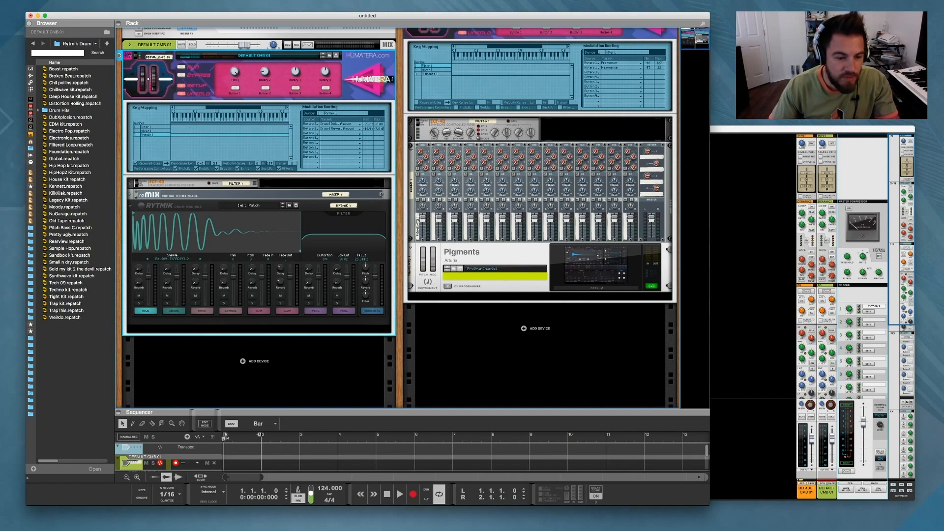
Step: Create an automation lane for the Combinator's Rotary 2 and enlarge the sequencer area
alt+click(265, 72)
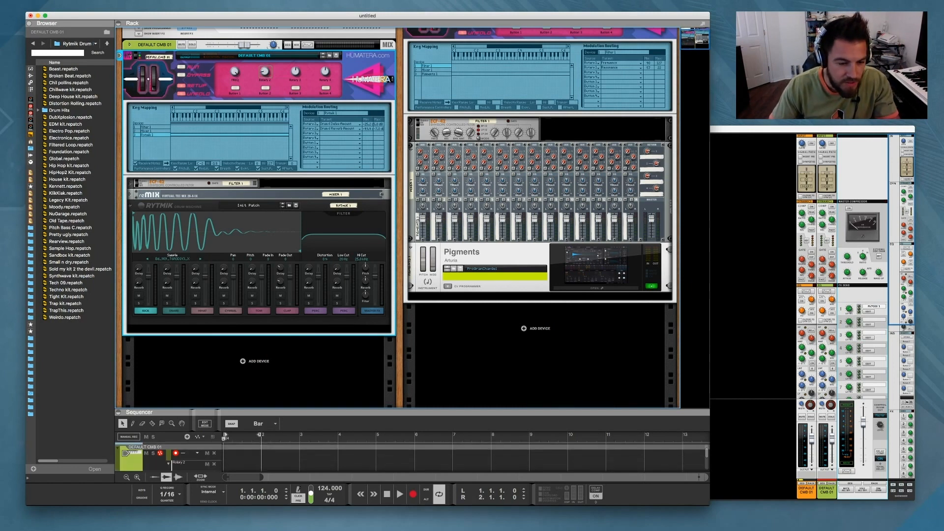
drag(315, 413, 314, 343)
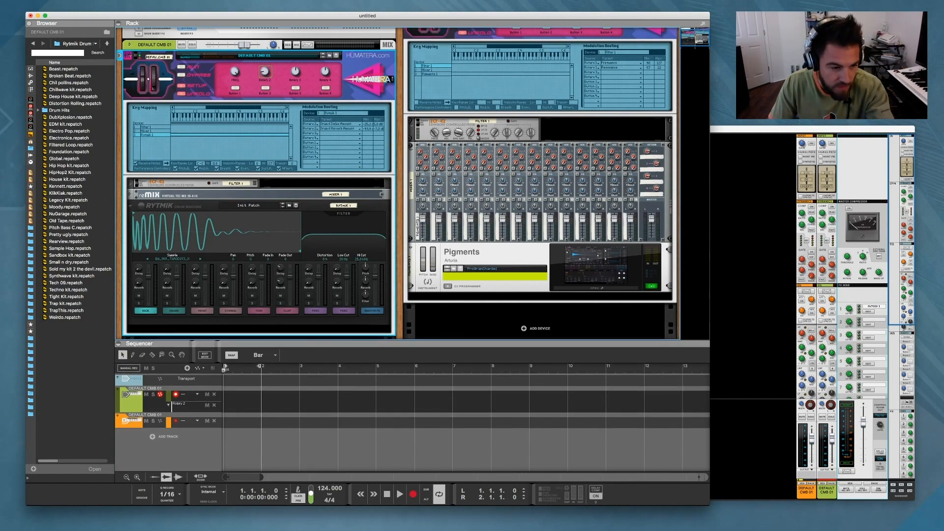
click(393, 445)
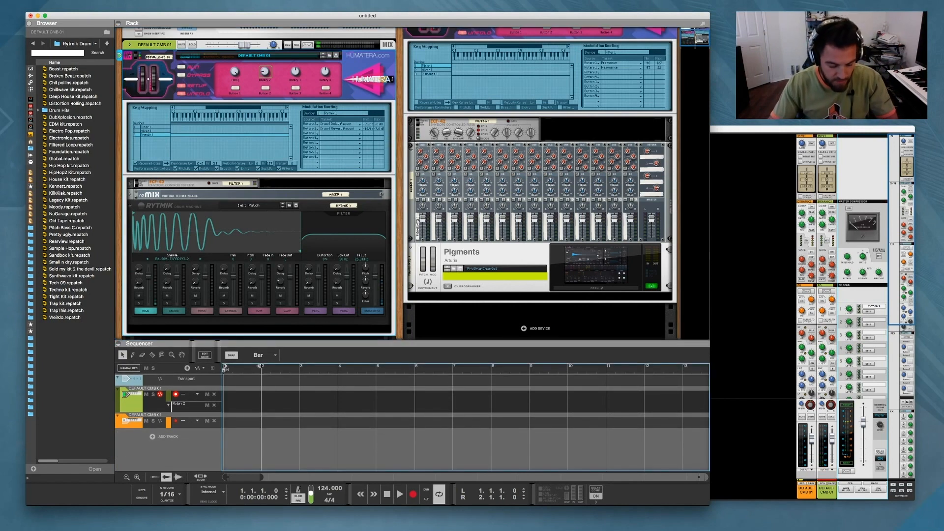
Step: Create a one-bar clip at bar 1 on the Rytmik Combinator's track, open it for note editing, and enlarge the editor
double_click(242, 396)
double_click(242, 395)
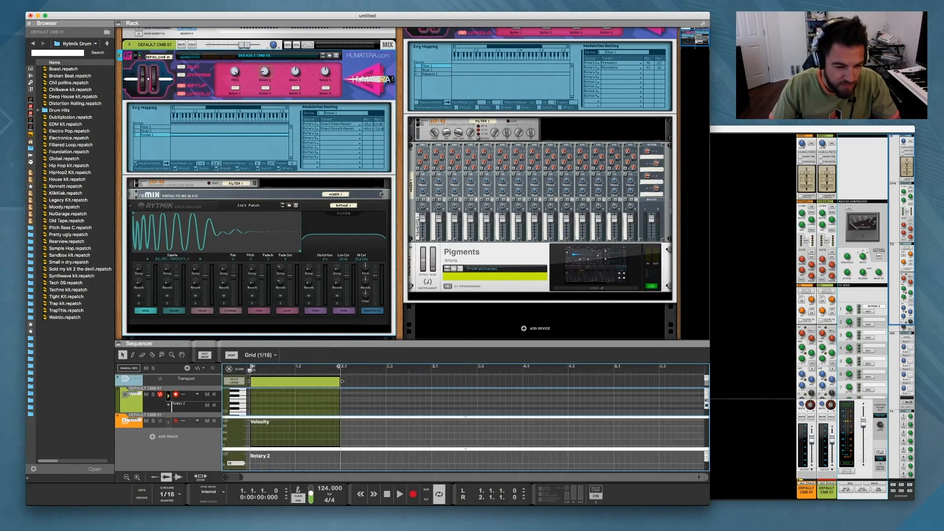
drag(412, 343, 412, 217)
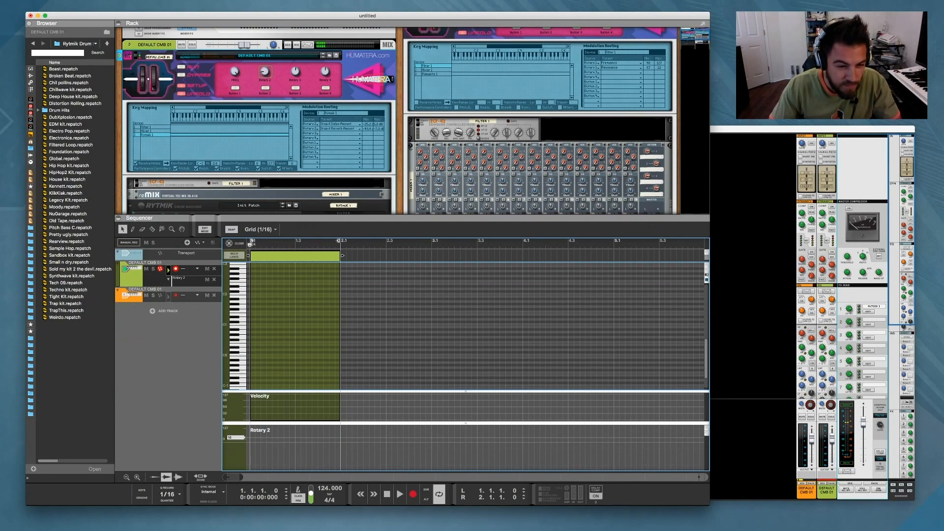
Step: Draw C1 notes on all four beats of the clip and add copies on a higher key on the off-beats
double_click(253, 325)
double_click(275, 325)
double_click(298, 325)
double_click(321, 325)
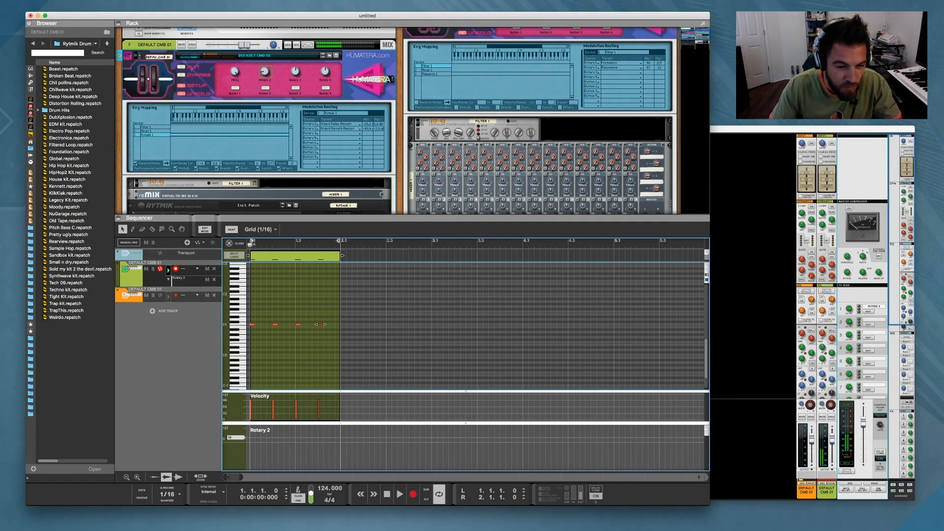
drag(325, 331, 264, 318)
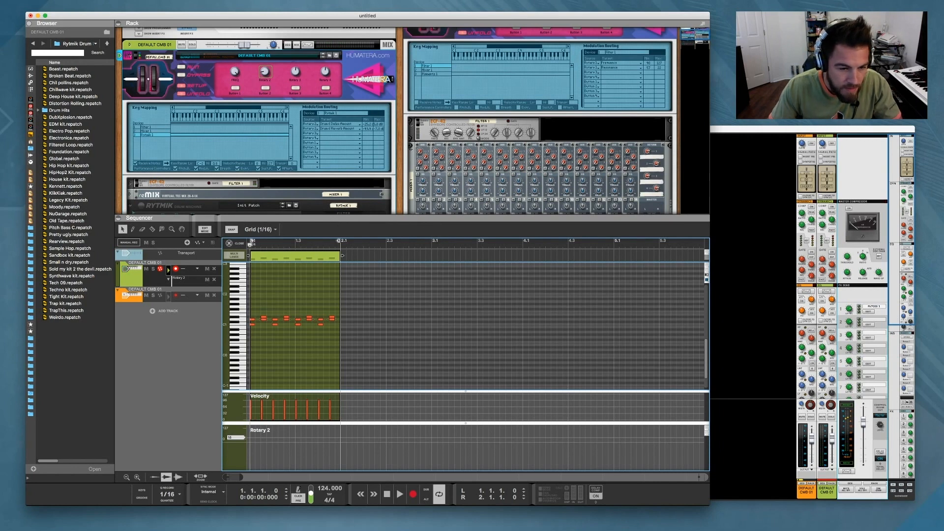
Step: Add C#1 notes on beats 2 and 4 of the clip
double_click(275, 322)
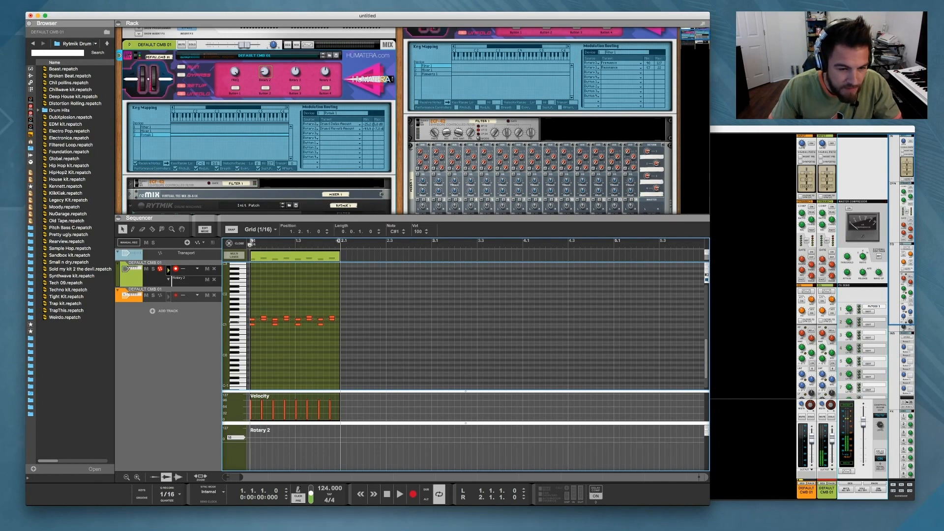
double_click(320, 322)
click(325, 340)
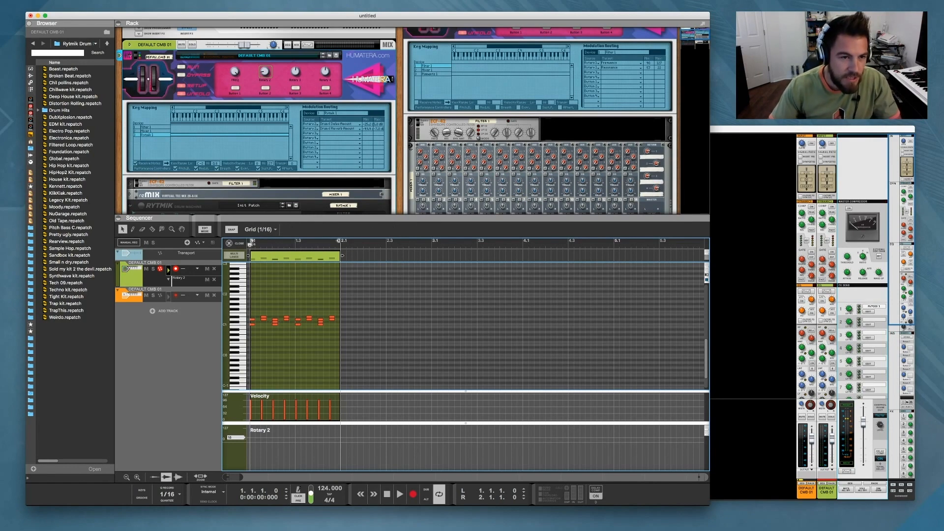
Step: Select the Rytmik's Cymbal drum and switch it to the next sample
scroll(403, 121, down, 6)
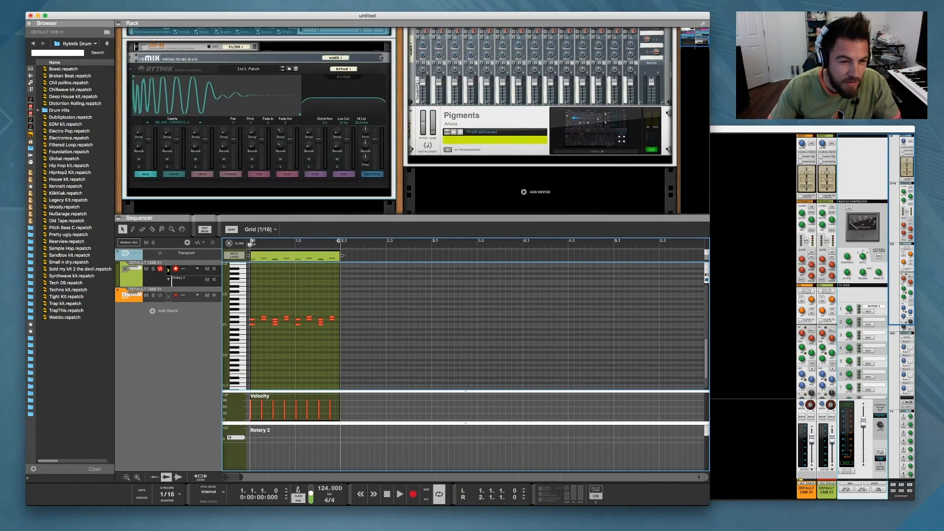
click(231, 175)
click(231, 174)
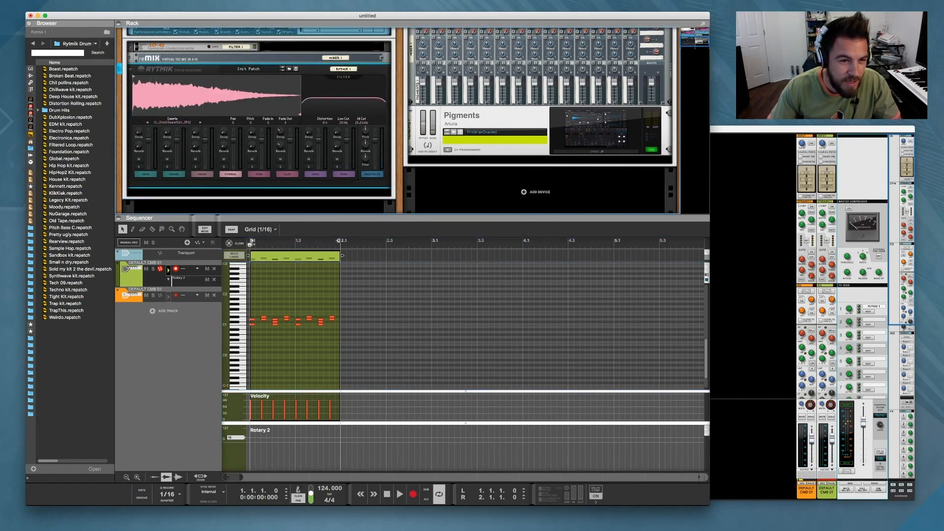
click(200, 122)
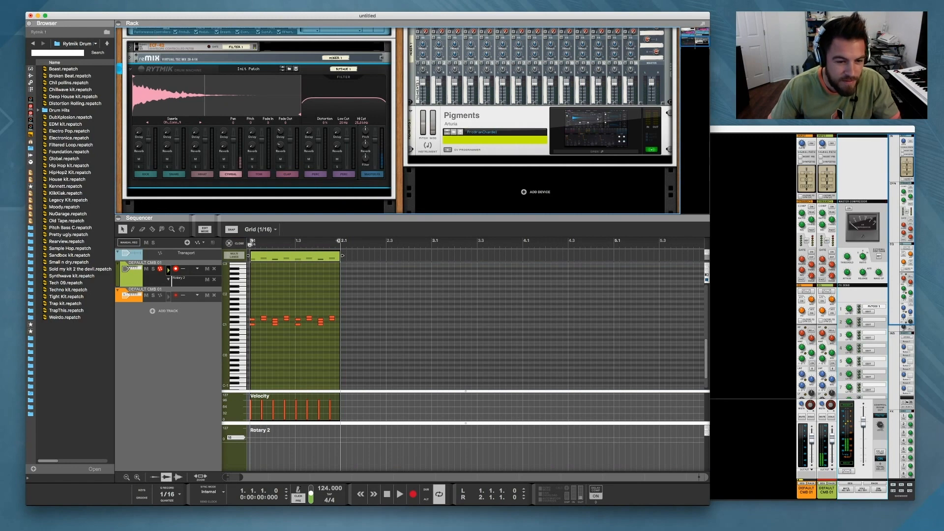
Step: Start loop playback and reduce the Rytmik Snare drum's delay amount to about -54.4 dB
key(space)
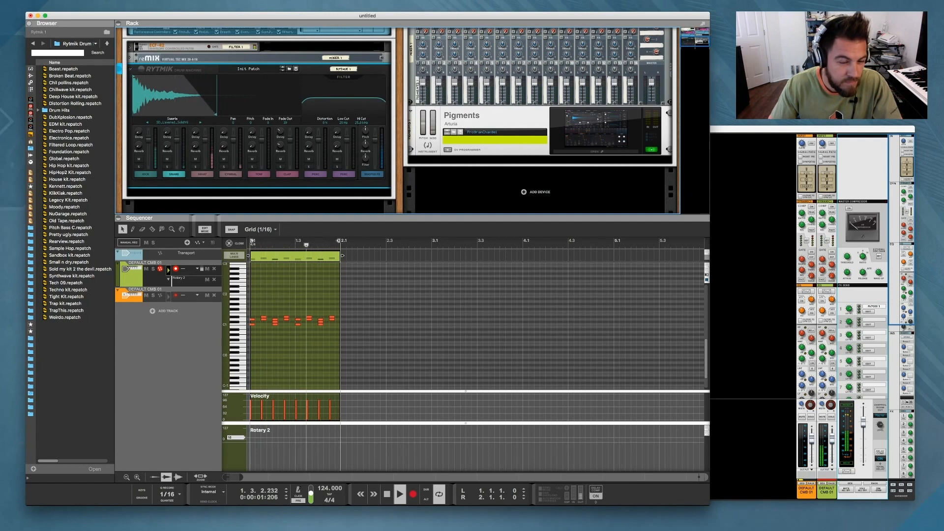
mouse_move(168, 146)
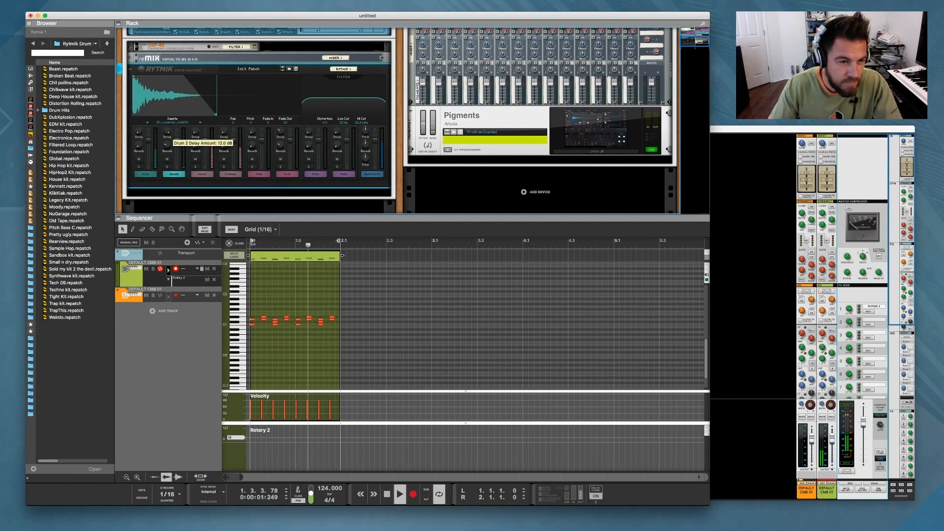
drag(168, 139, 167, 155)
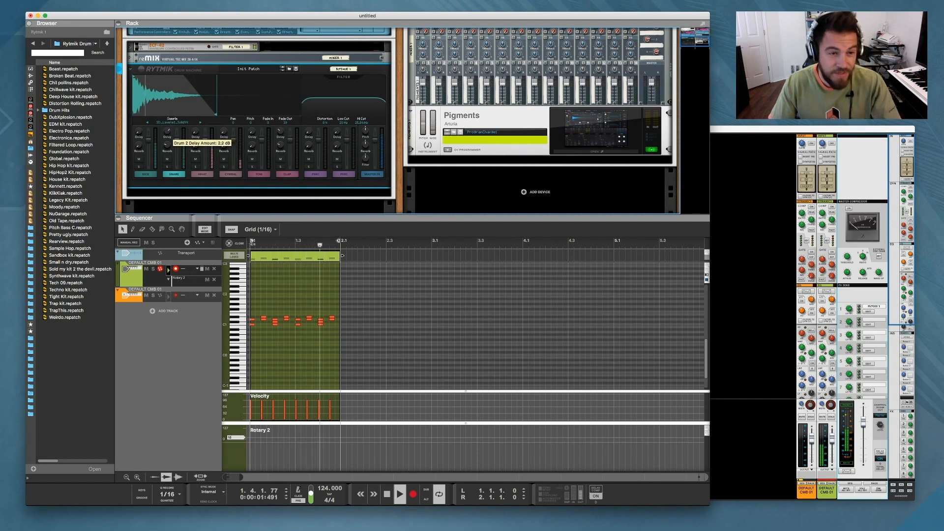
drag(168, 155, 168, 153)
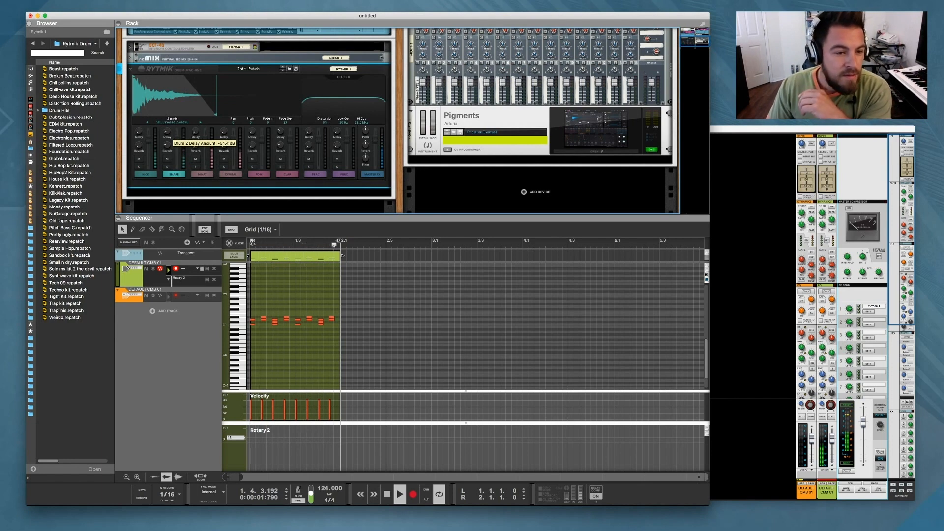
Step: Select the Rytmik's third drum and adjust the fade-out of the Cymbal drum
click(202, 174)
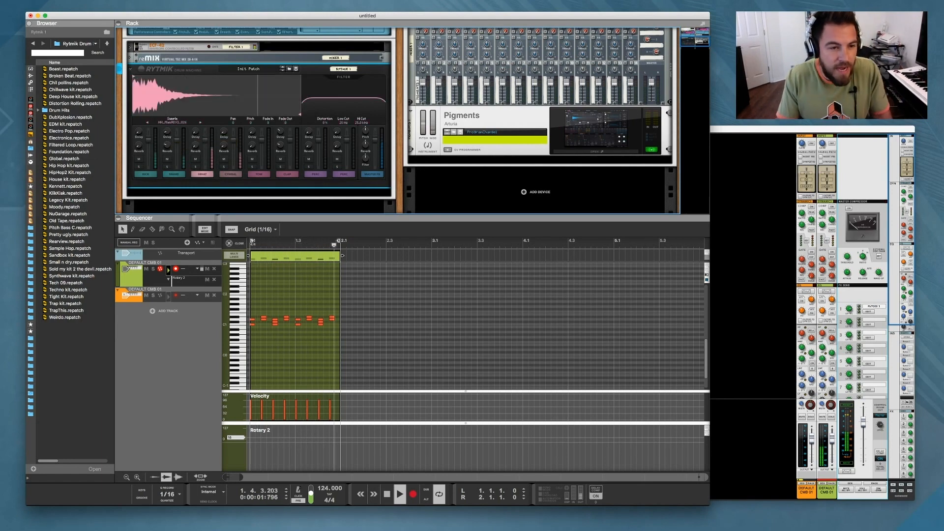
click(195, 167)
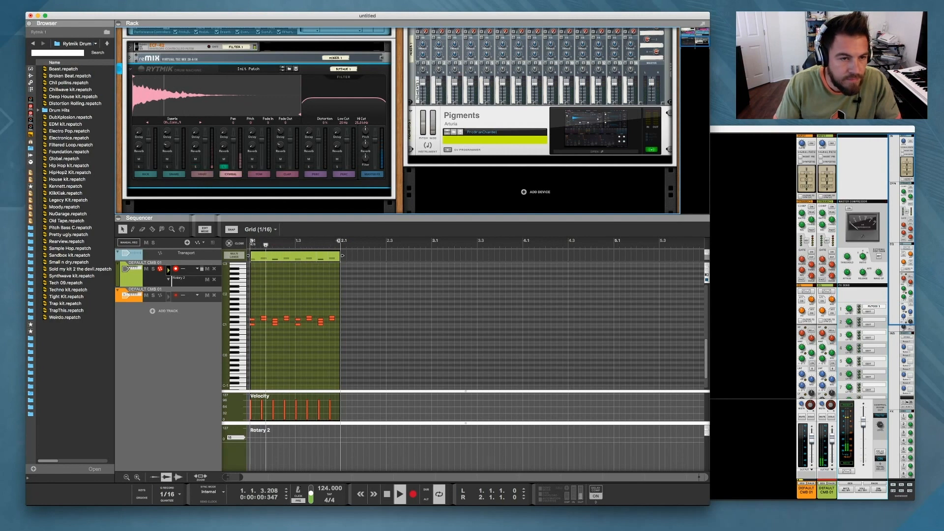
mouse_move(285, 122)
mouse_down()
mouse_move(285, 113)
mouse_move(220, 115)
mouse_move(242, 114)
mouse_up()
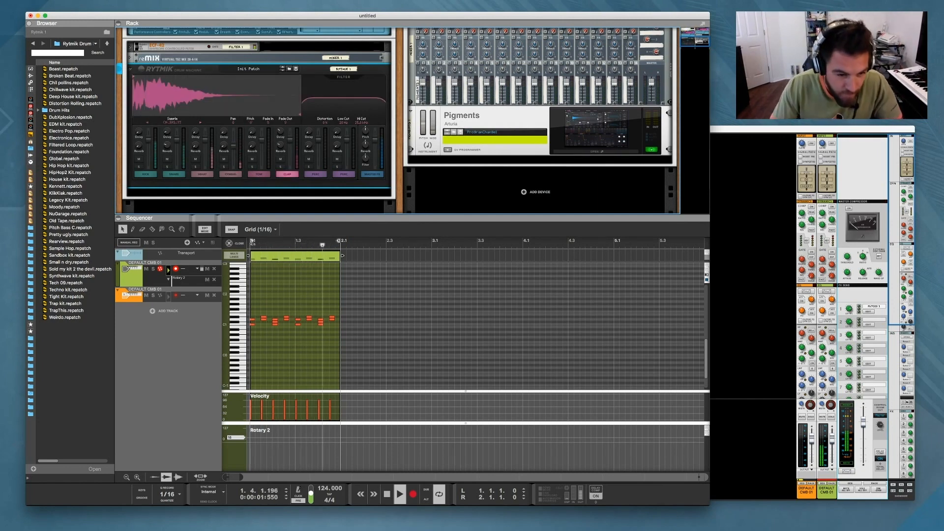
Step: Add sixteenth-length F1 notes at positions 1.2.4 and 1.4.1 of the drum clip
click(393, 319)
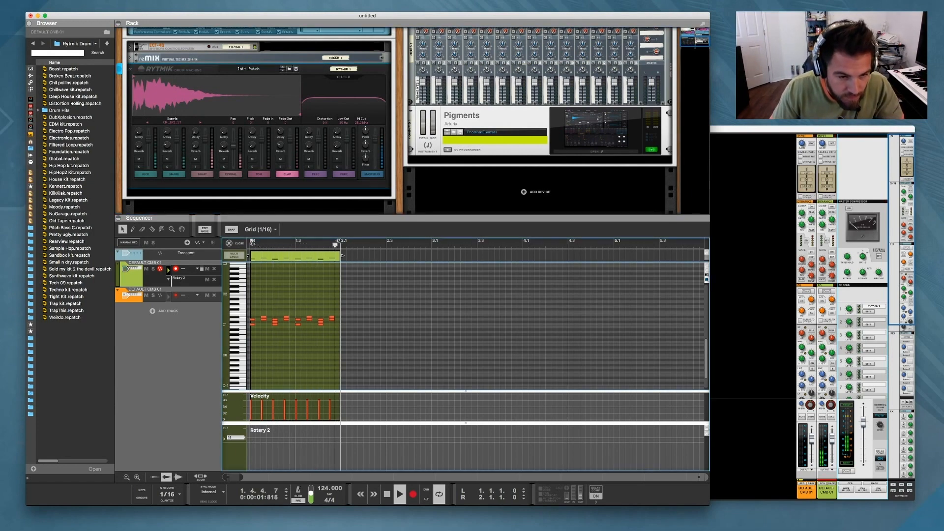
double_click(292, 311)
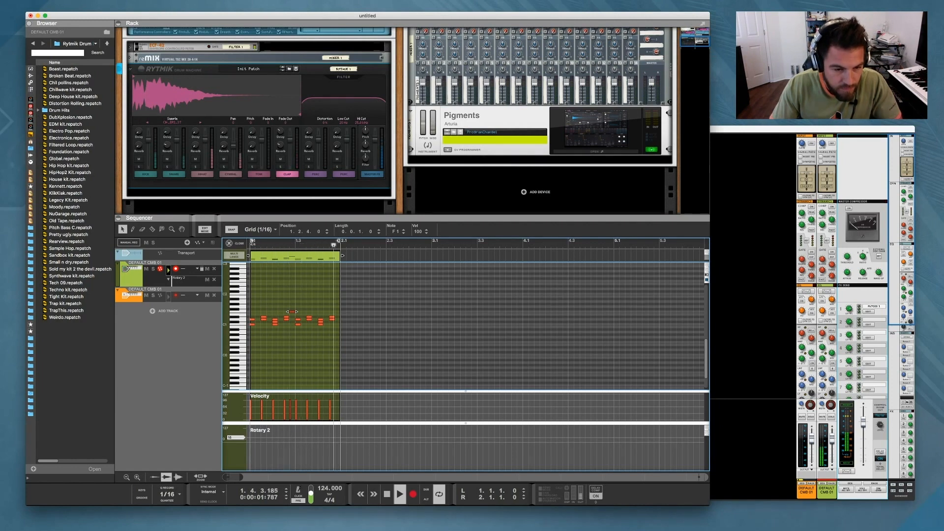
double_click(321, 312)
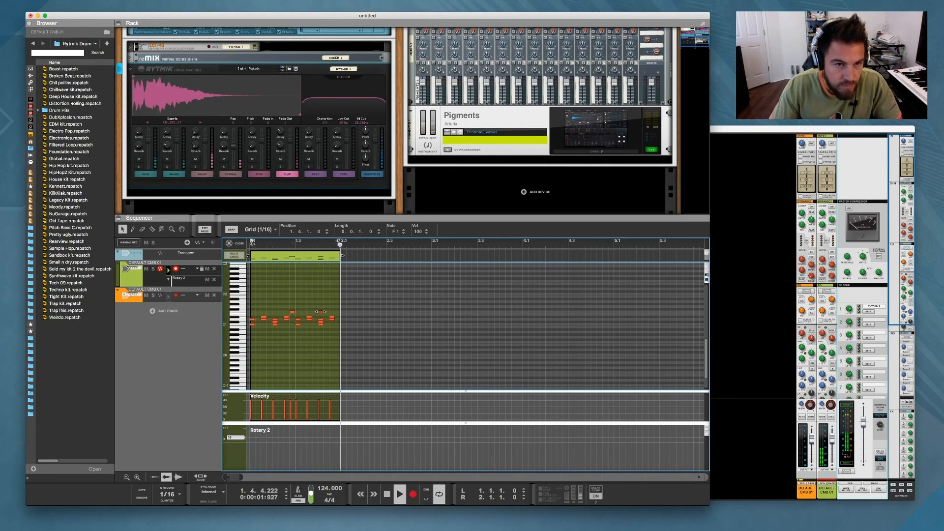
Step: Adjust Rotary 2 on the Rytmik Combinator while the beat plays
scroll(399, 120, up, 3)
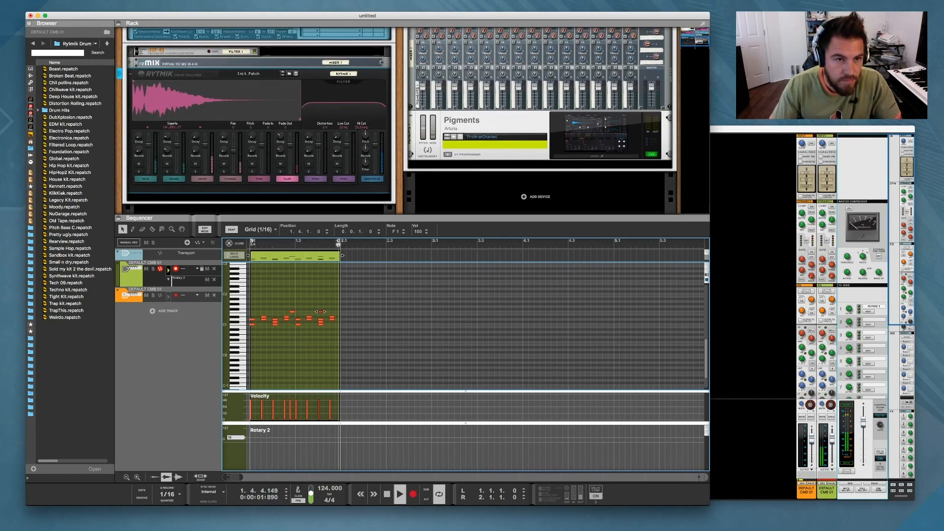
scroll(399, 121, up, 8)
click(265, 121)
drag(264, 120, 264, 115)
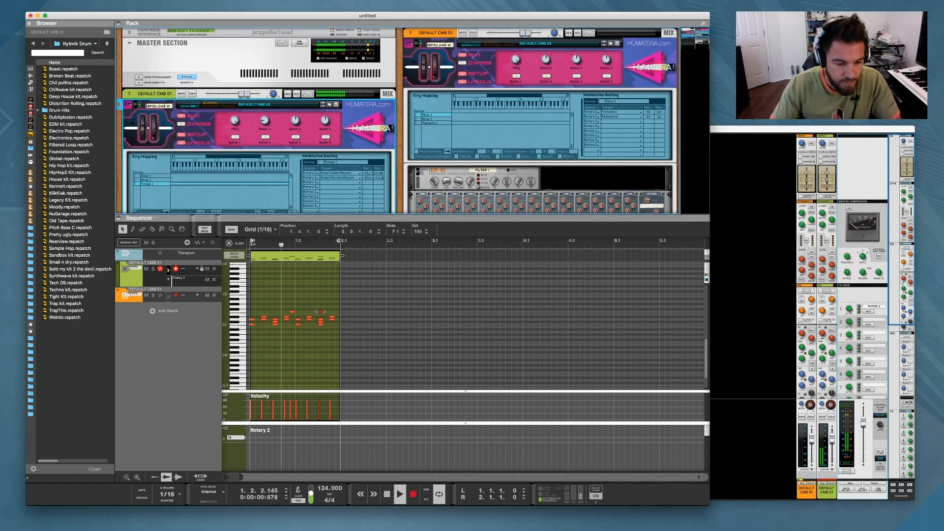
Step: Enlarge the Rotary 2 automation lane and create a one-bar automation clip with a starting value of 21
click(319, 411)
drag(319, 423, 319, 409)
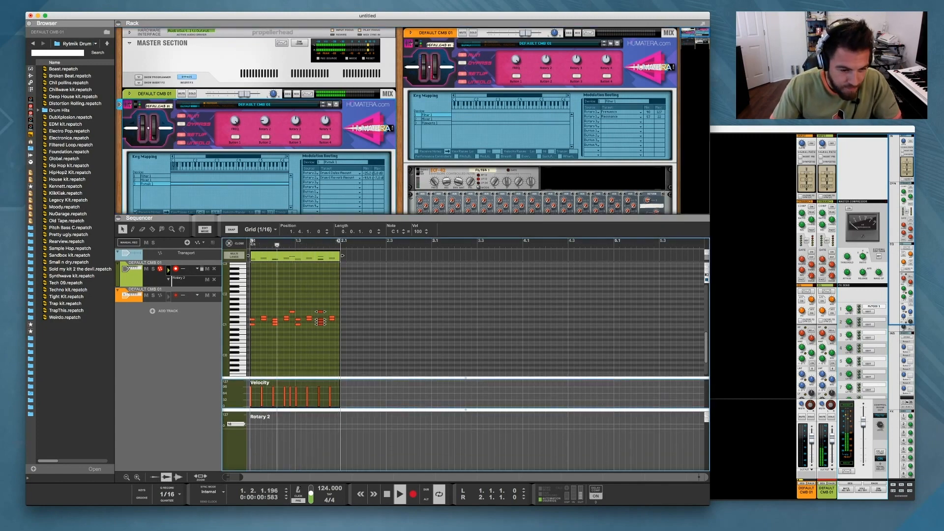
double_click(289, 415)
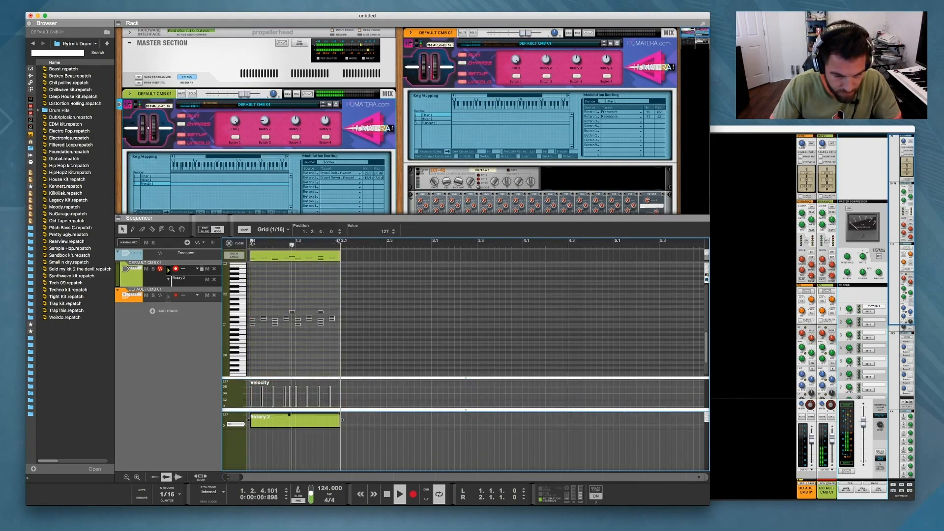
click(250, 424)
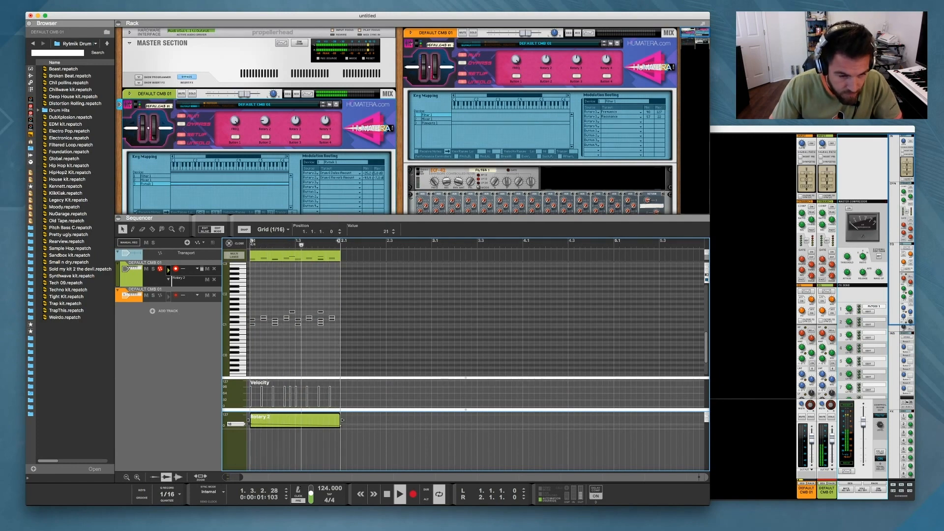
Step: Shape the Rotary 2 automation to stay at 21 until 1.2.4, jump to 65 there and hold briefly
click(295, 423)
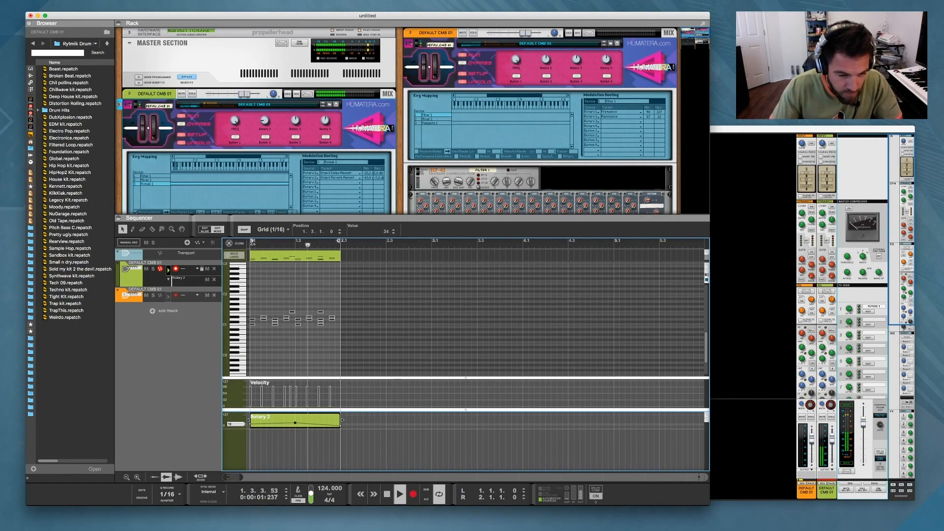
click(290, 421)
drag(290, 421, 289, 423)
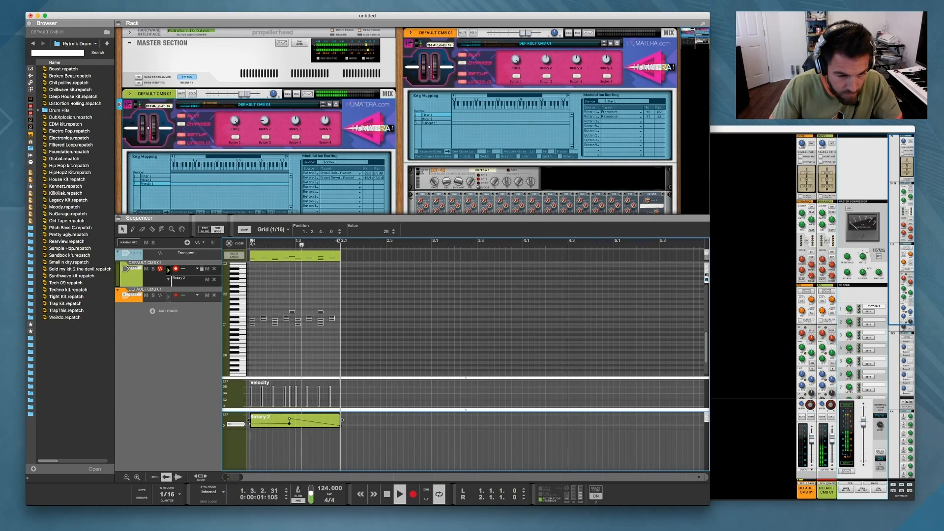
drag(306, 421, 310, 421)
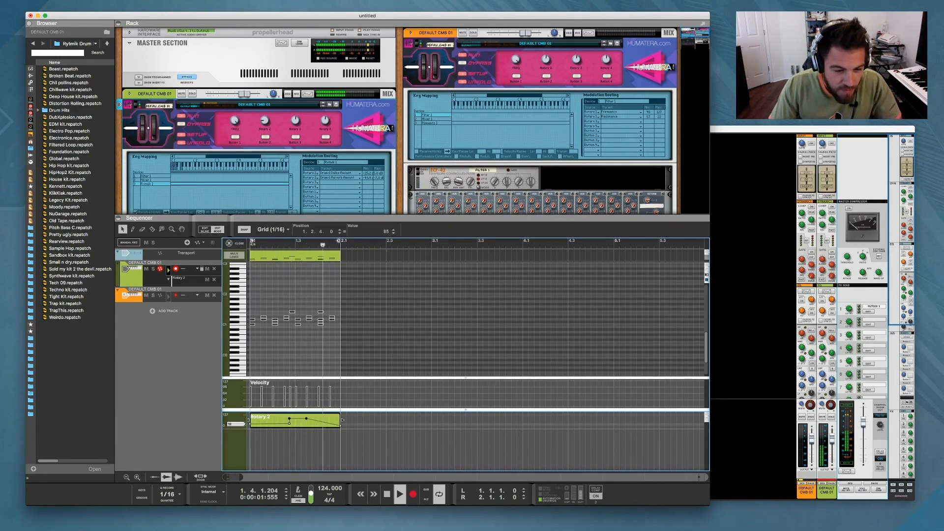
drag(300, 421, 249, 423)
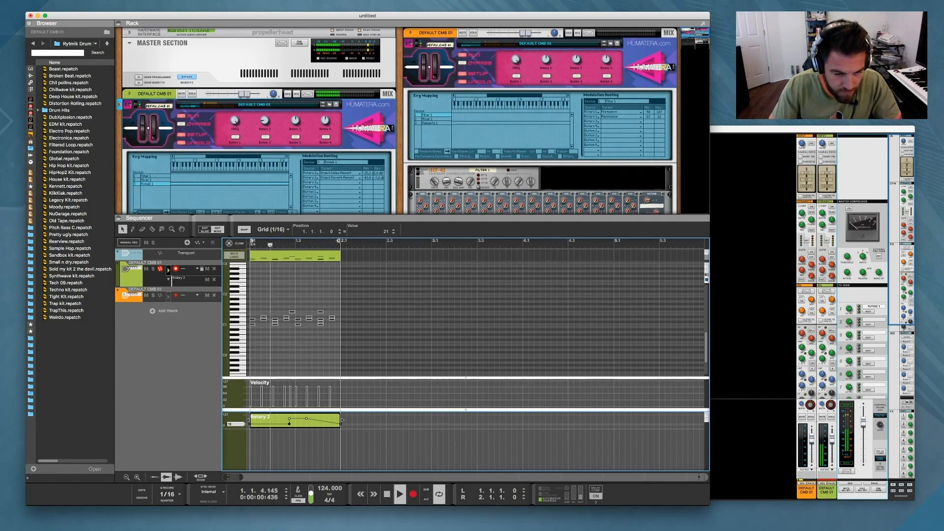
Step: Raise the Rotary 2 automation to 127 at position 1.4.3 and play the loop from the start to check it
click(323, 421)
drag(340, 424, 341, 415)
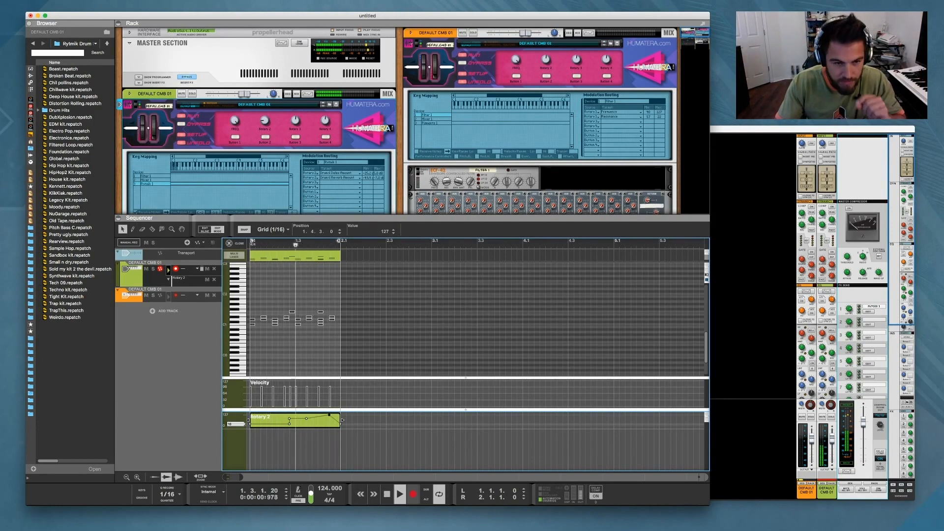
click(388, 494)
click(400, 495)
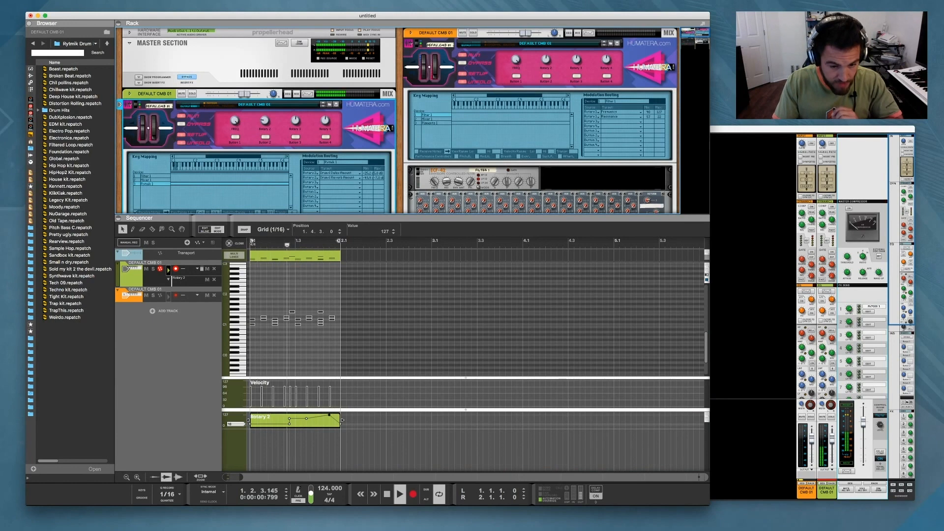
double_click(387, 494)
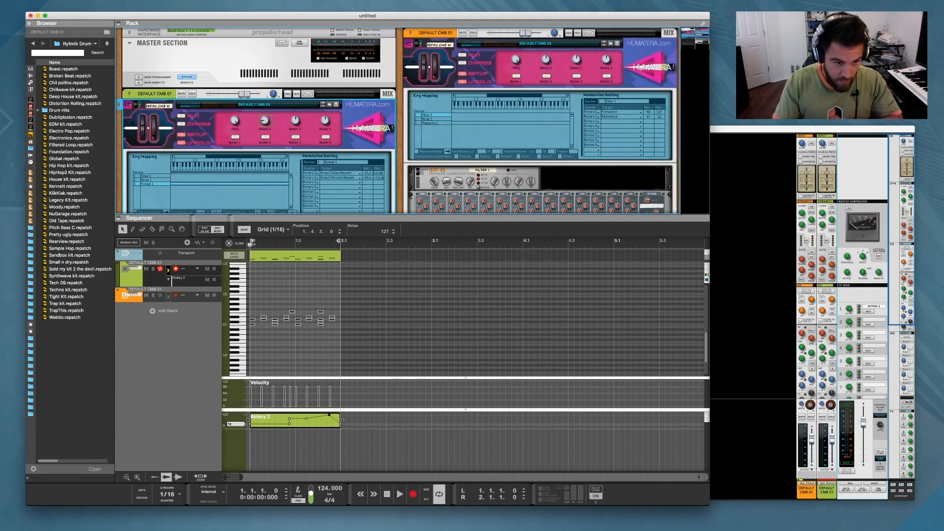
Step: Leave clip editing for the arrangement view, play the drum loop and return to the song start
key(super+e)
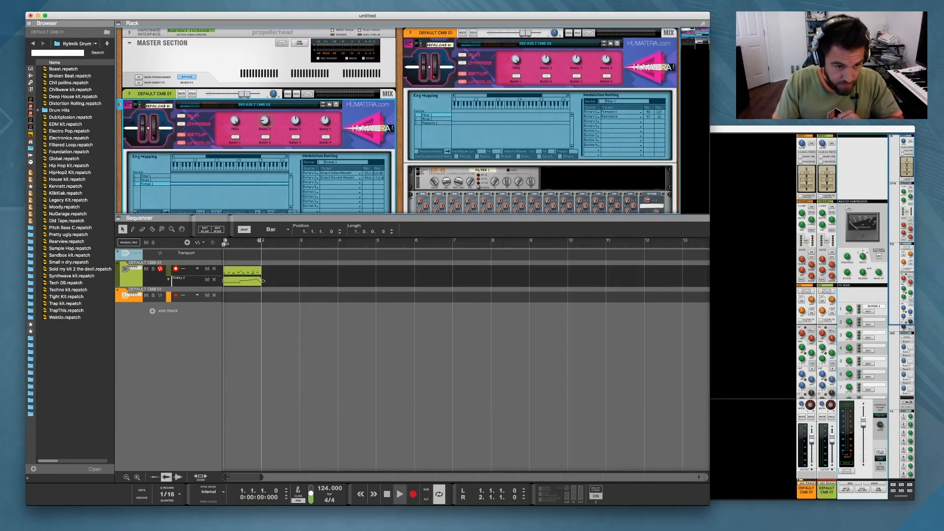
click(400, 494)
double_click(387, 494)
Step: Select the Pigments Combinator's track and record a one-bar chord part on it
click(133, 296)
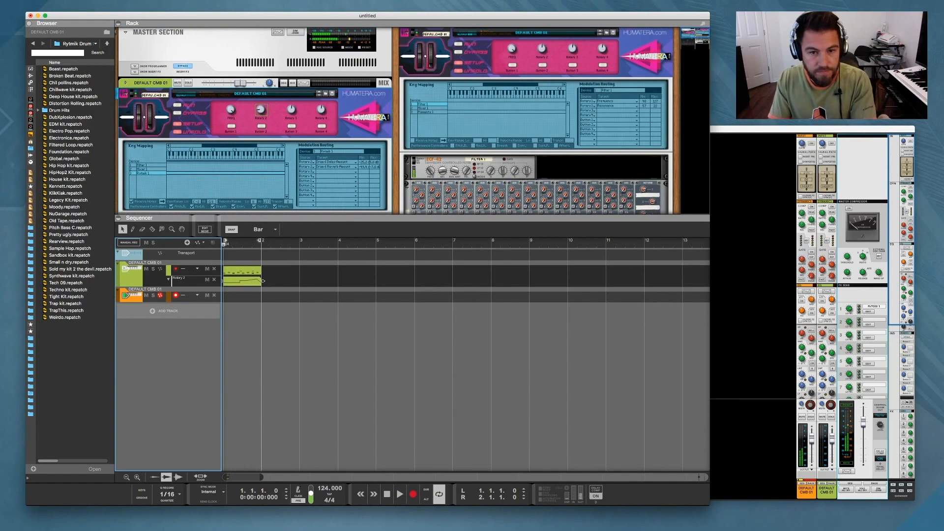
scroll(397, 121, down, 8)
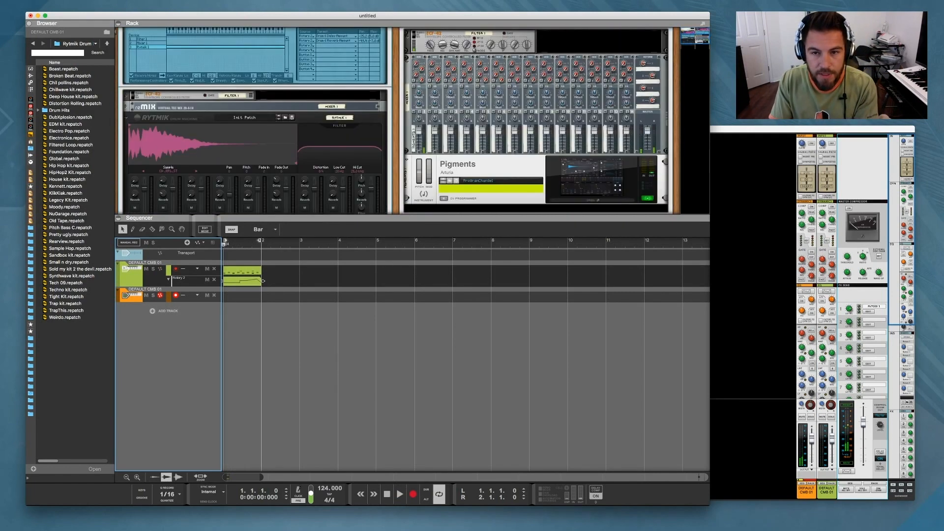
click(592, 134)
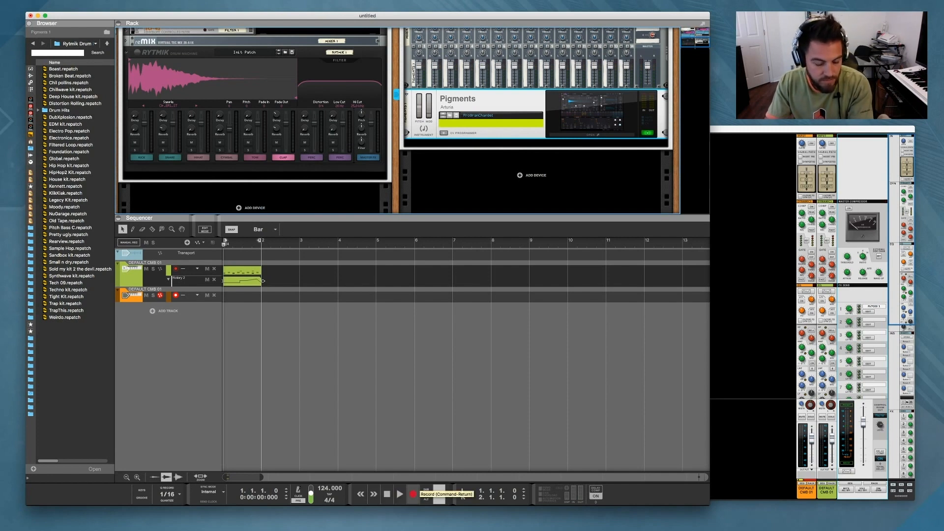
click(414, 494)
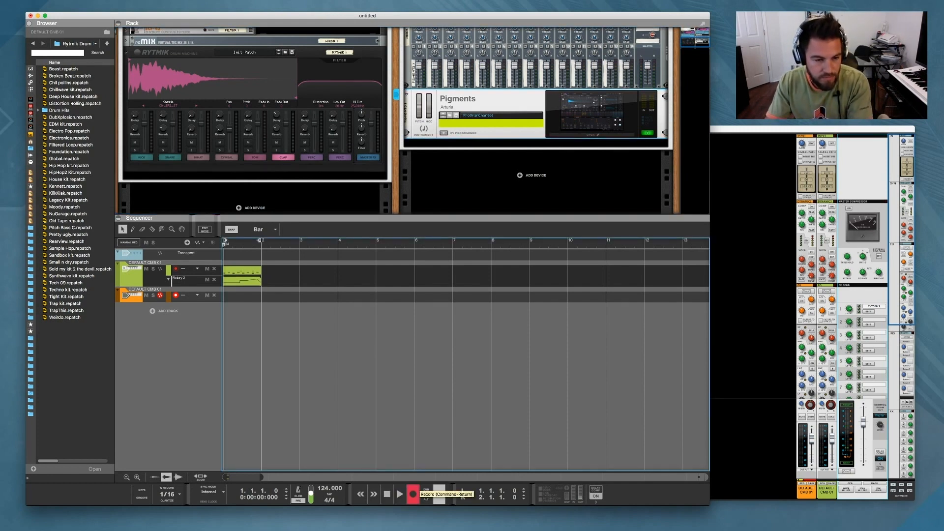
click(413, 493)
Step: Open the recorded Pigments clip, select all its notes and match their velocities to 96
double_click(241, 297)
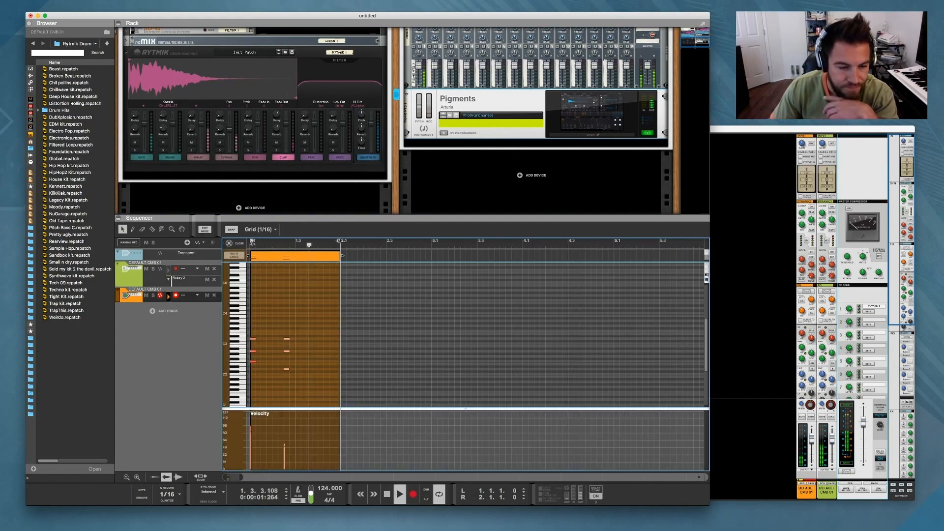
key(super+a)
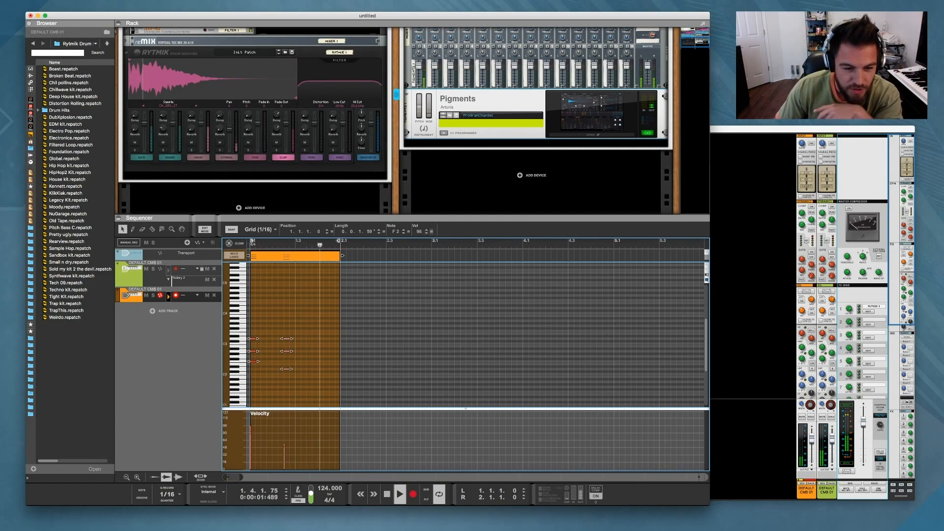
key(space)
click(298, 317)
drag(298, 317, 251, 383)
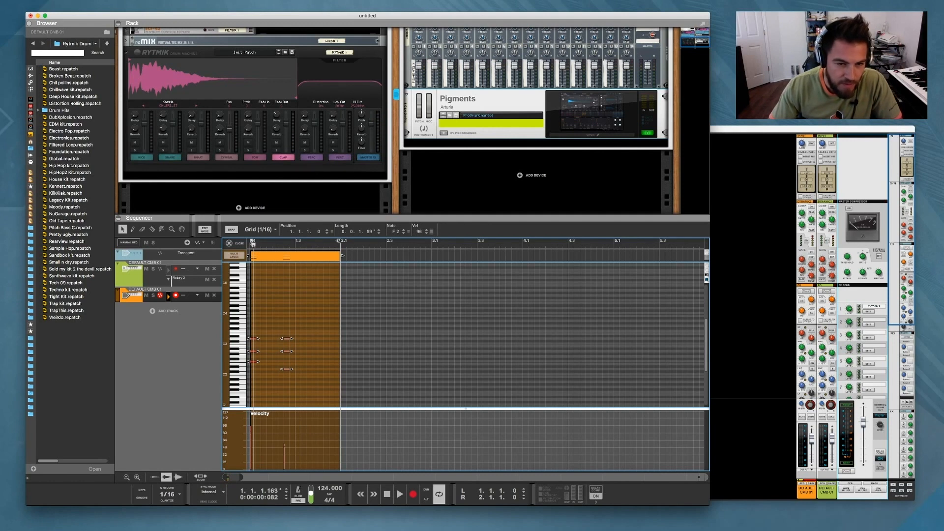
click(431, 232)
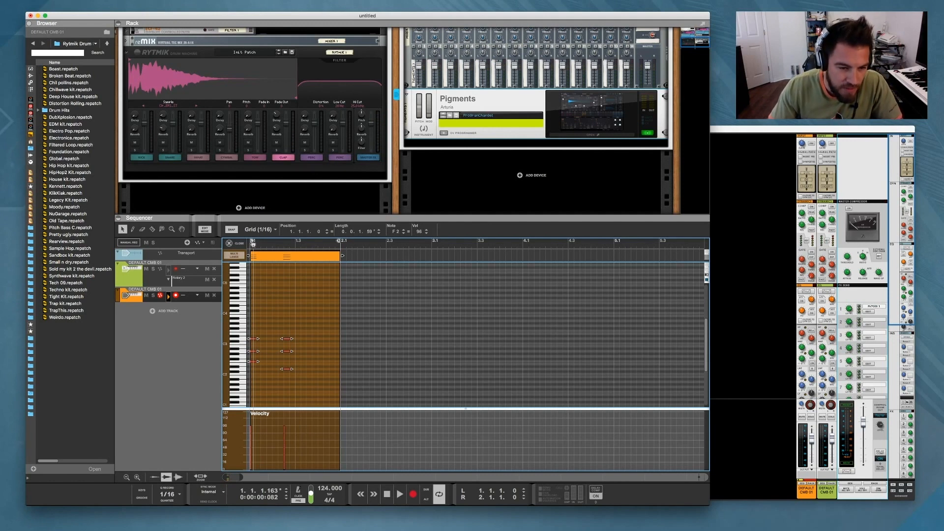
Step: Deselect and reselect all the Pigments chord notes and show the Tool Window
click(369, 314)
drag(302, 330, 252, 385)
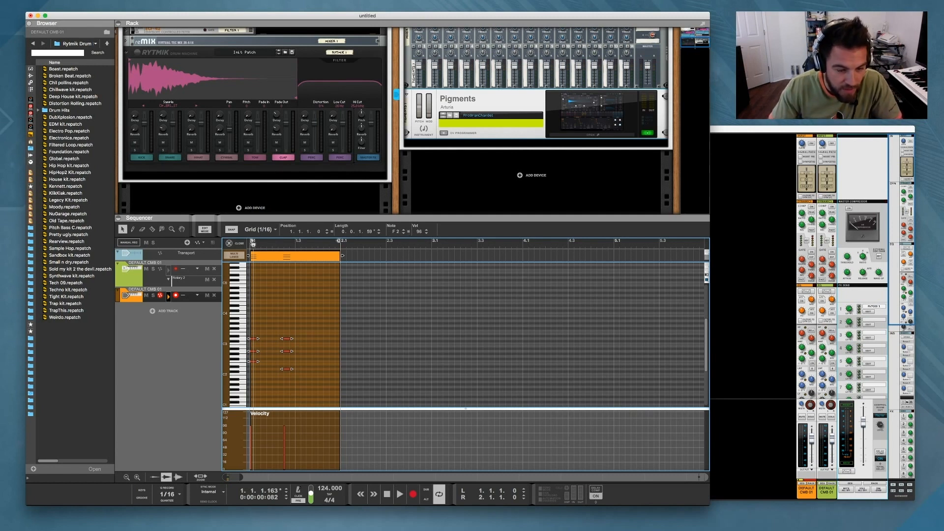
key(Escape)
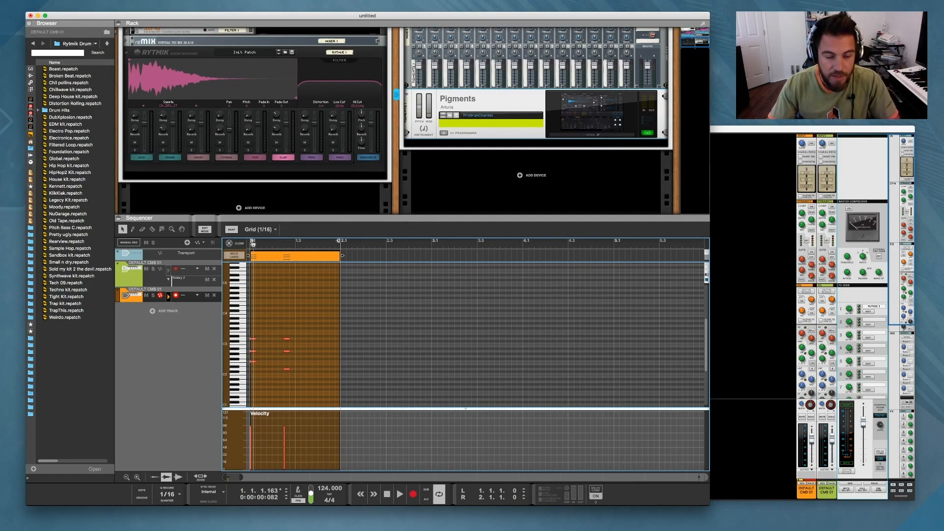
drag(318, 312, 251, 383)
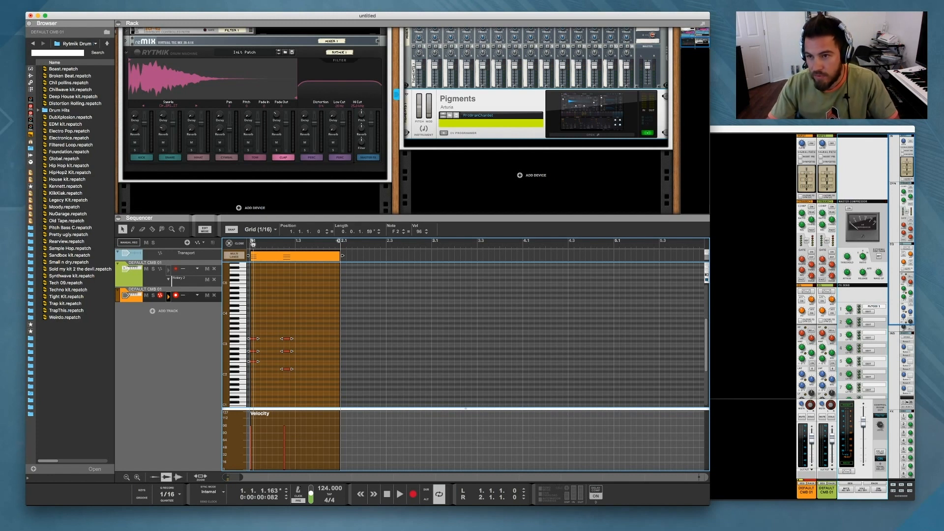
key(F8)
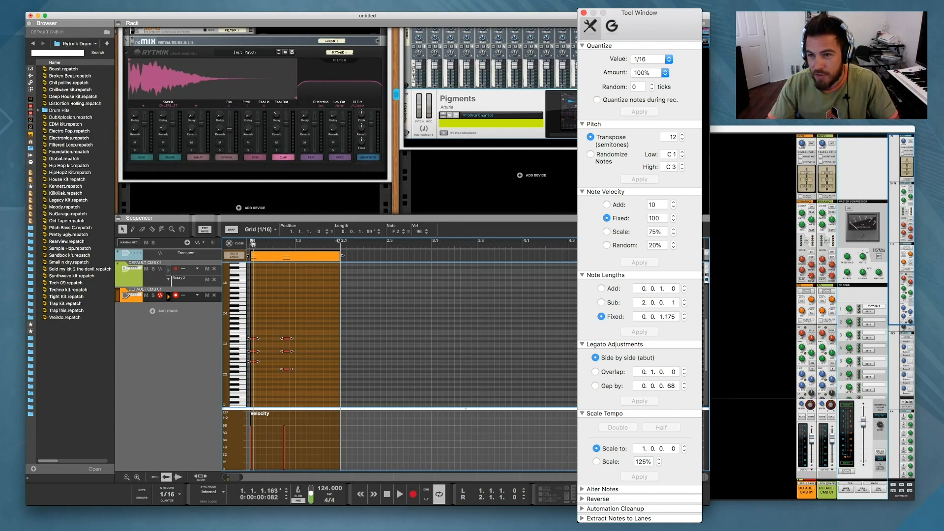
Step: Set the record quantize value to Shuffle, hide the Tool Window and return to the song start
click(168, 494)
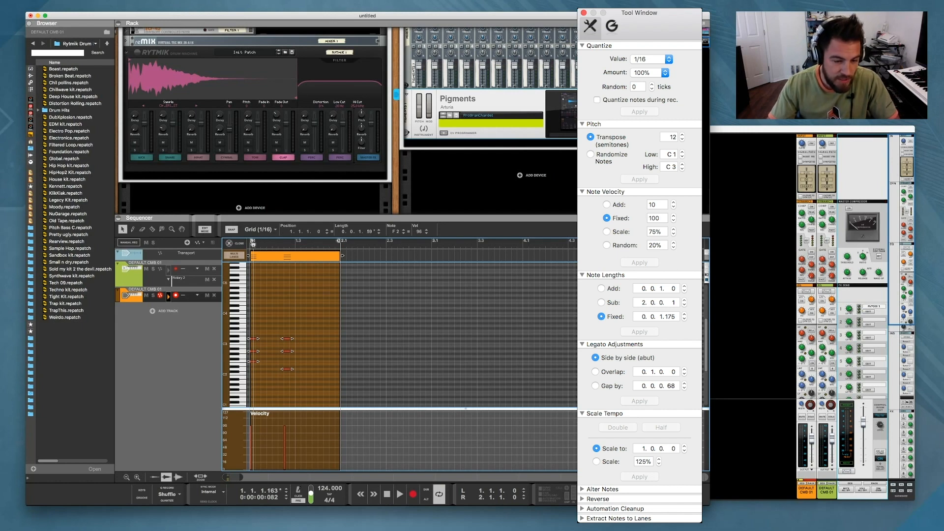
click(315, 315)
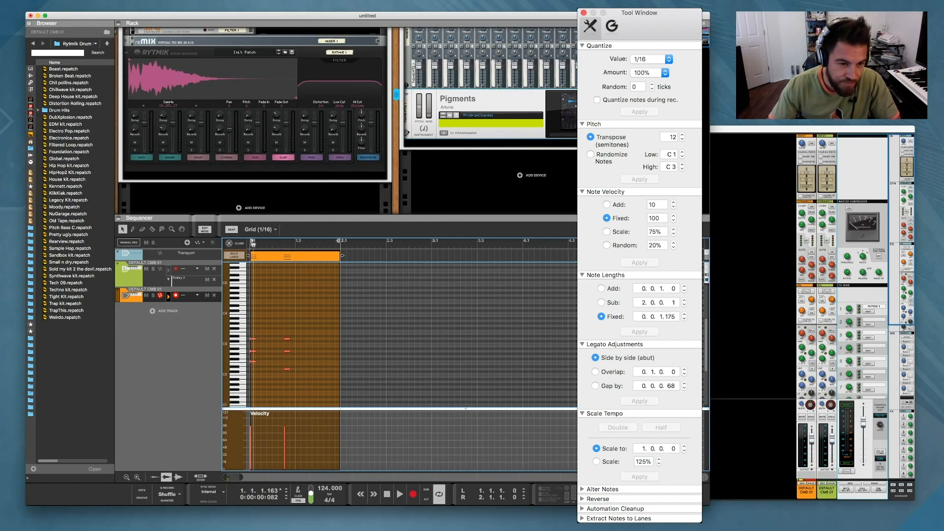
key(shift+Return)
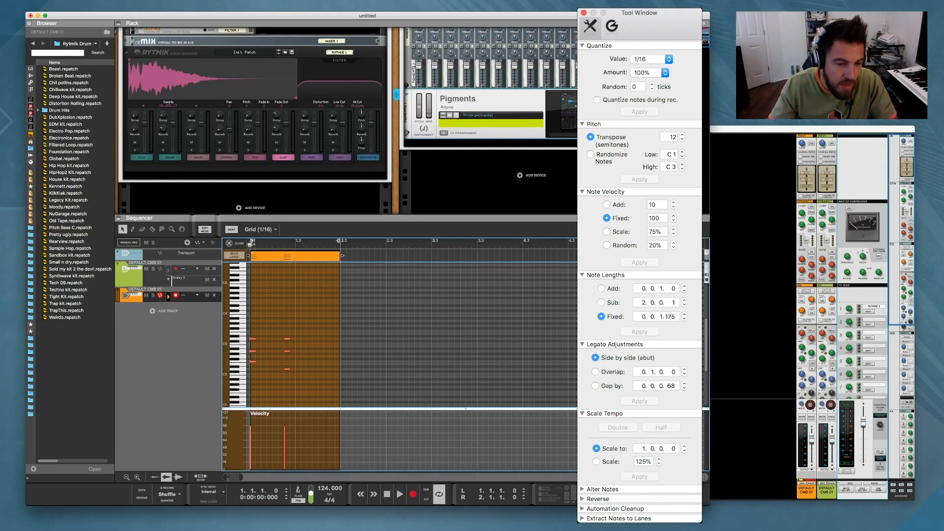
key(F8)
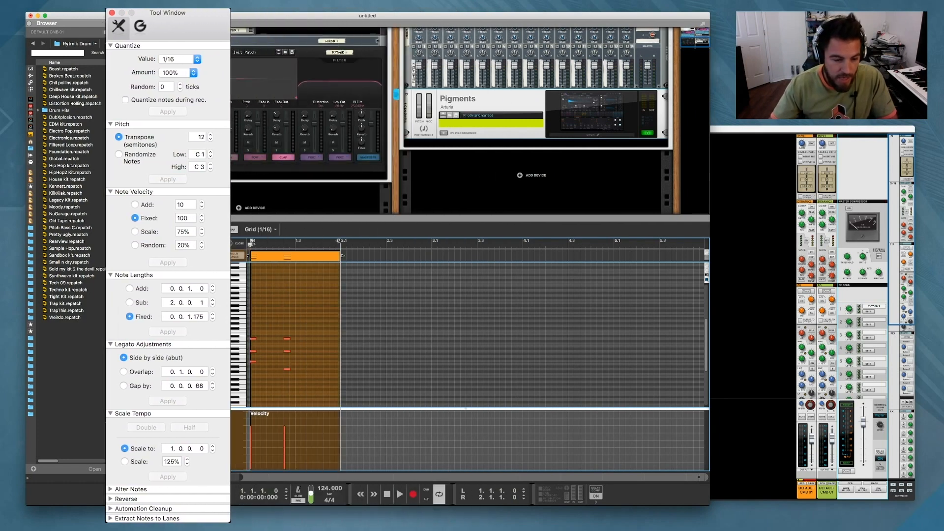
Step: Lower the first Pigments chord's velocity and reduce the Pigments channel's mixer level while the loop plays
drag(251, 427, 251, 442)
key(space)
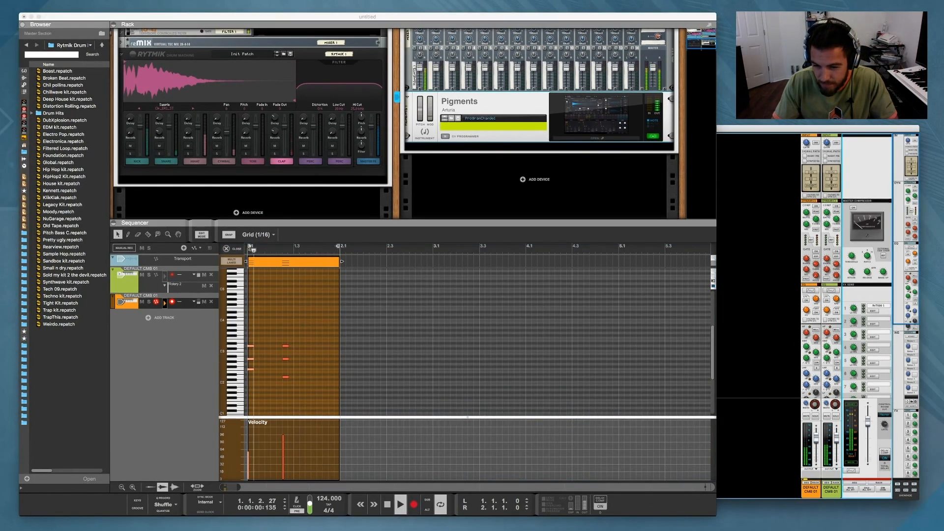
drag(816, 438, 816, 446)
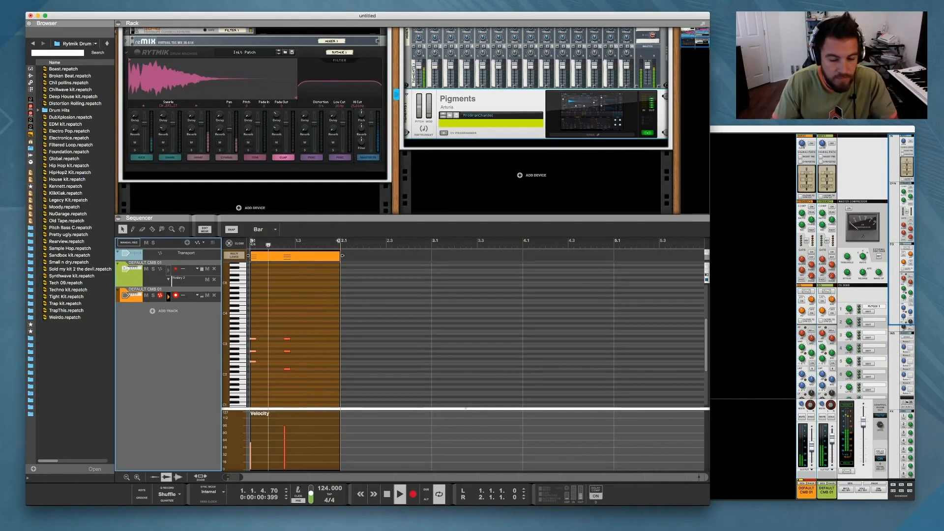
click(387, 494)
click(387, 494)
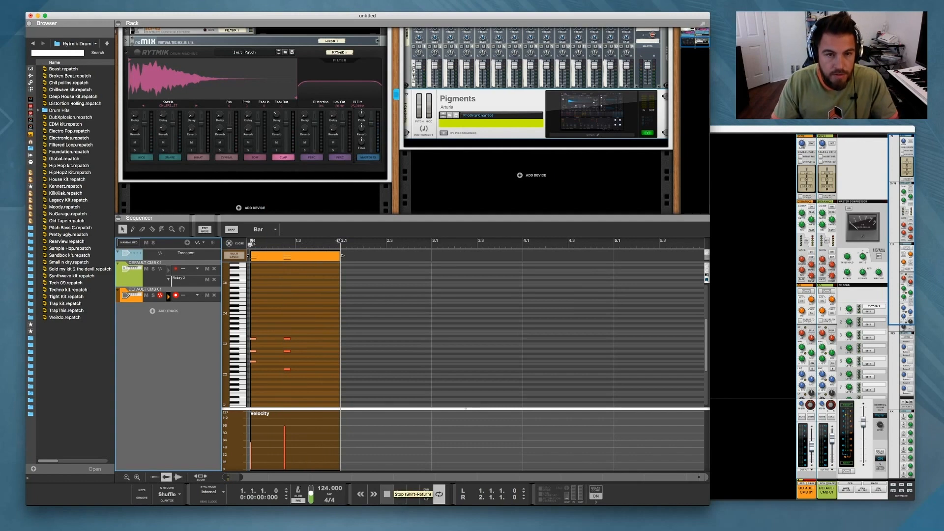
Step: Enlarge the rack area, then hide and reshow the Rytmik Combinator's programmer while playing the loop
scroll(396, 121, up, 5)
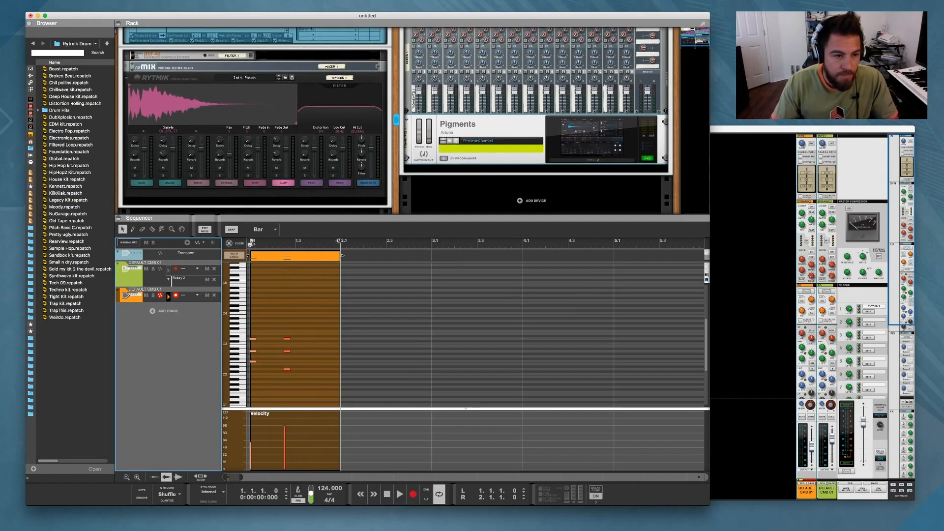
drag(412, 216, 412, 327)
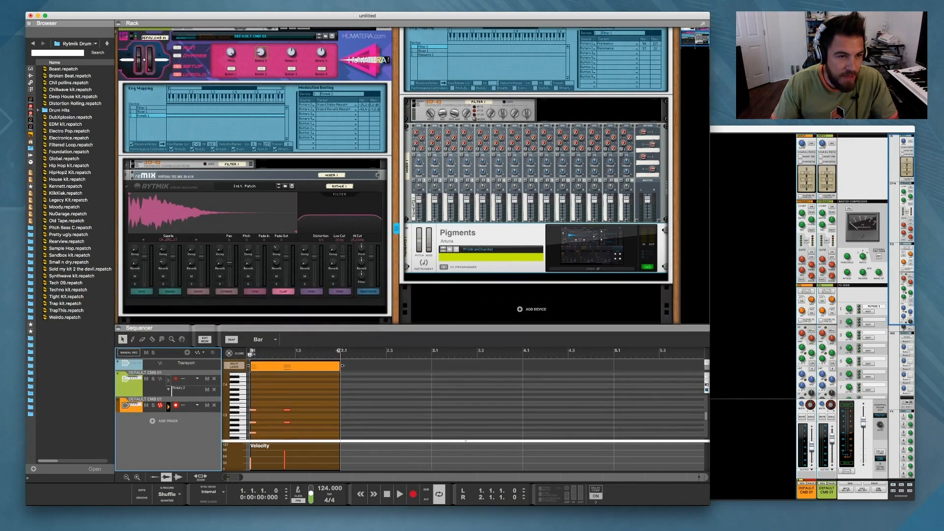
click(177, 74)
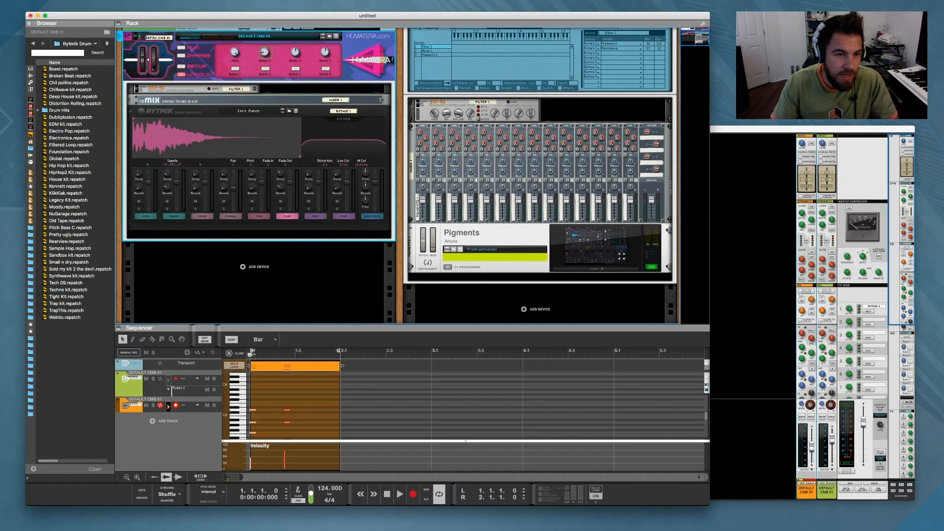
key(space)
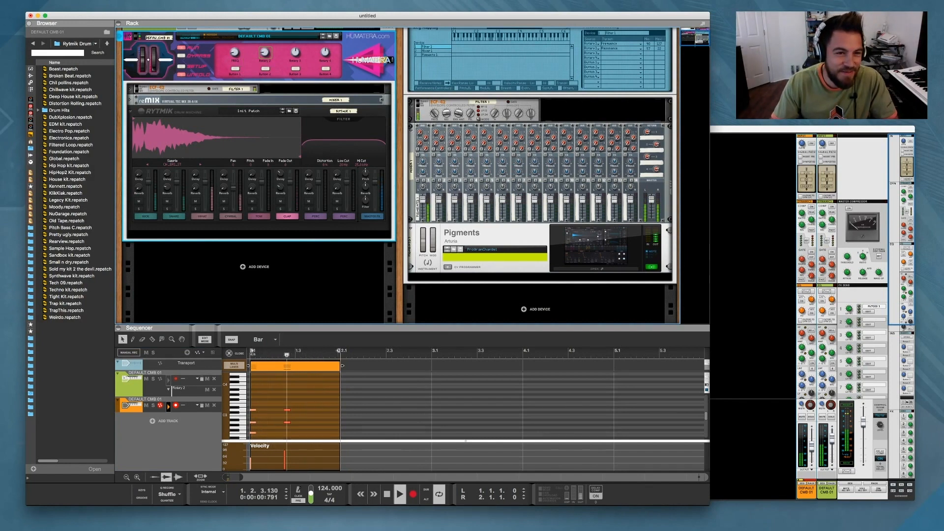
click(181, 66)
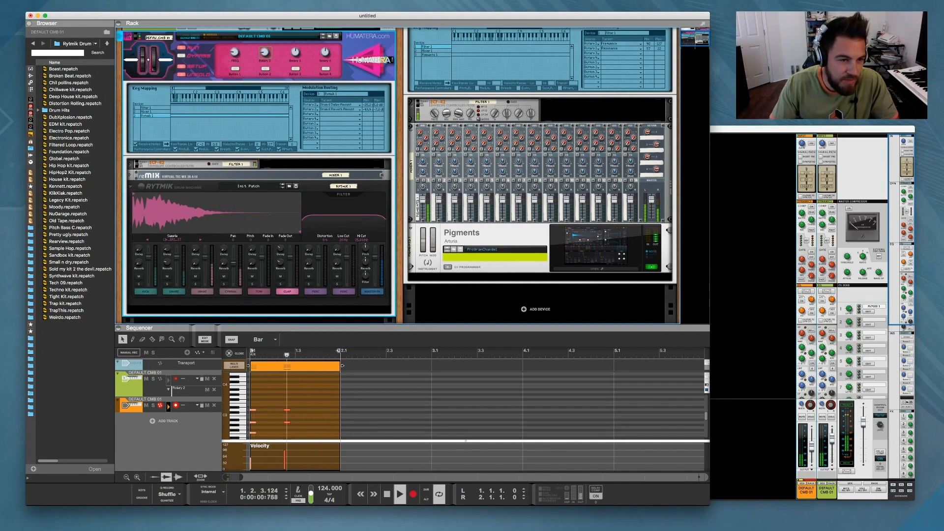
Step: Unfold the Rytmik Combinator's Filter 1 and adjust the minimum of its Frequency modulation routing in the programmer
click(130, 164)
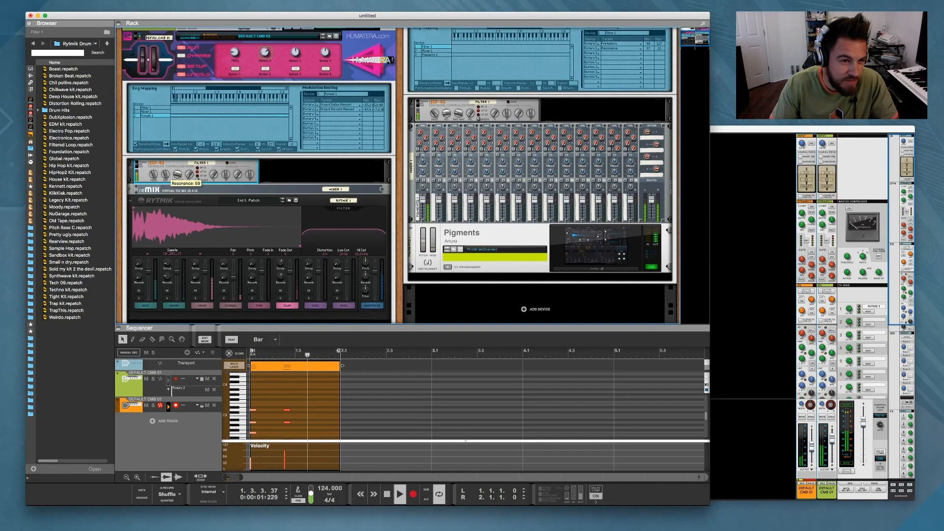
click(147, 107)
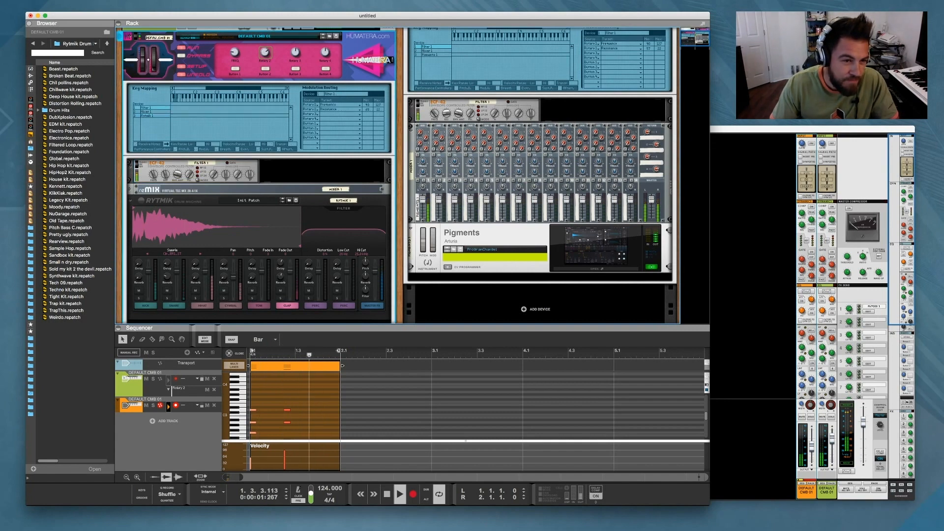
click(155, 175)
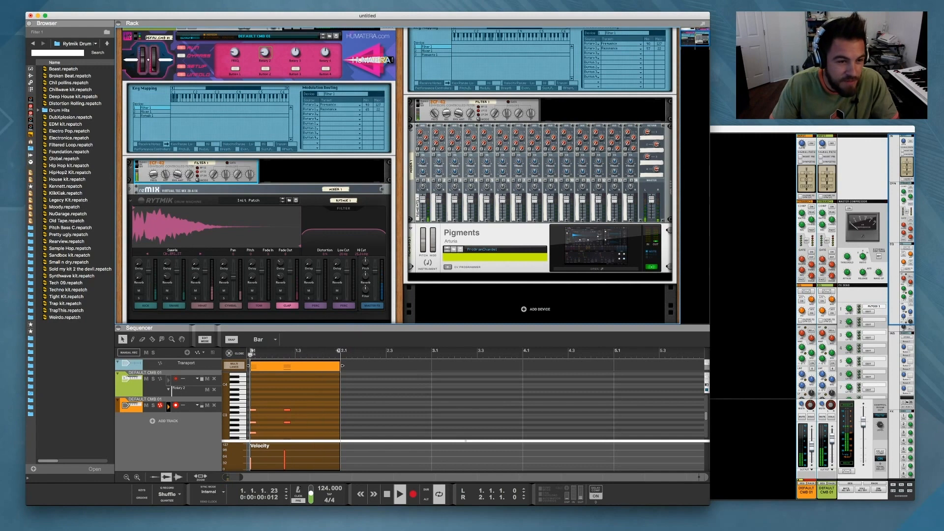
click(265, 53)
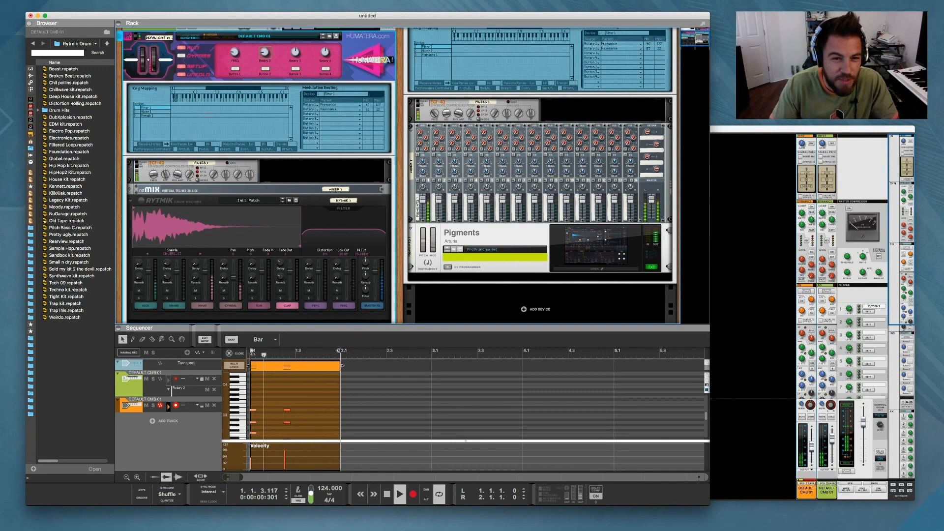
drag(367, 105, 367, 122)
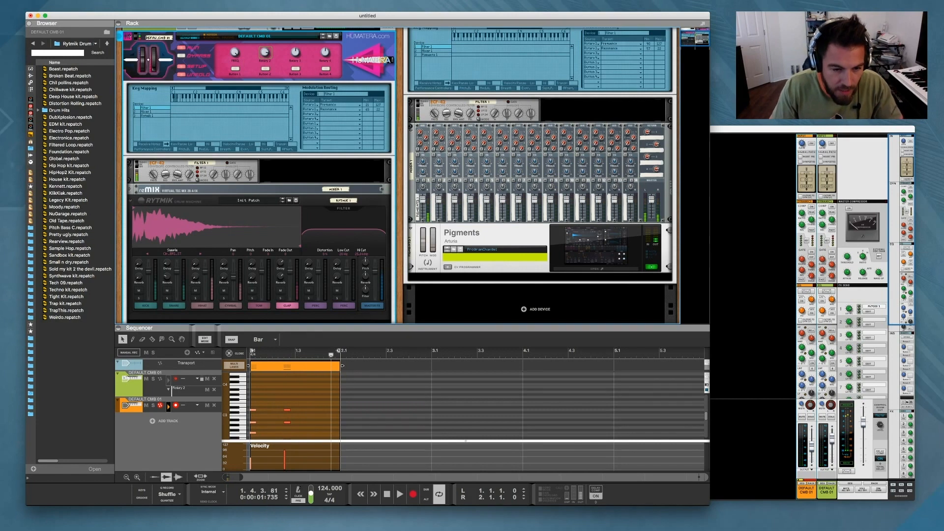
Step: Enlarge the sequencer, leave clip editing for the arrangement view and return to the song start
drag(412, 328, 412, 254)
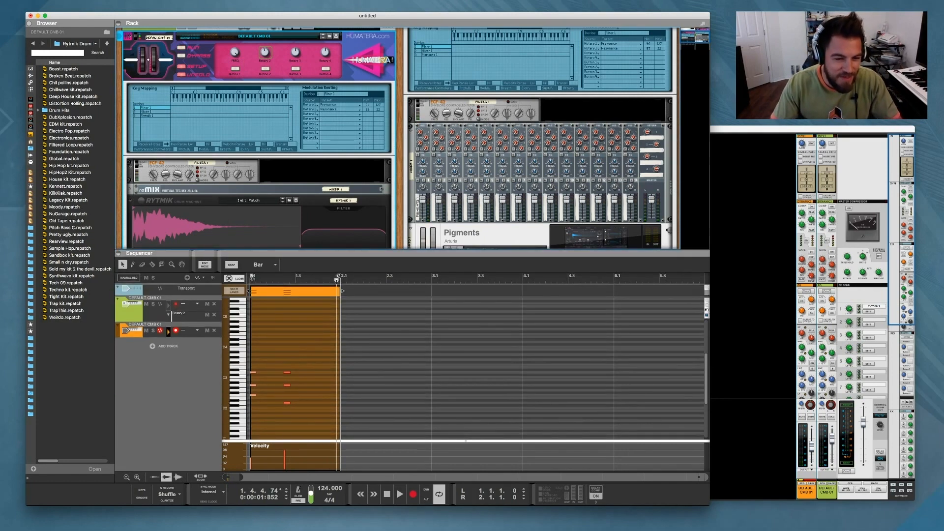
click(234, 279)
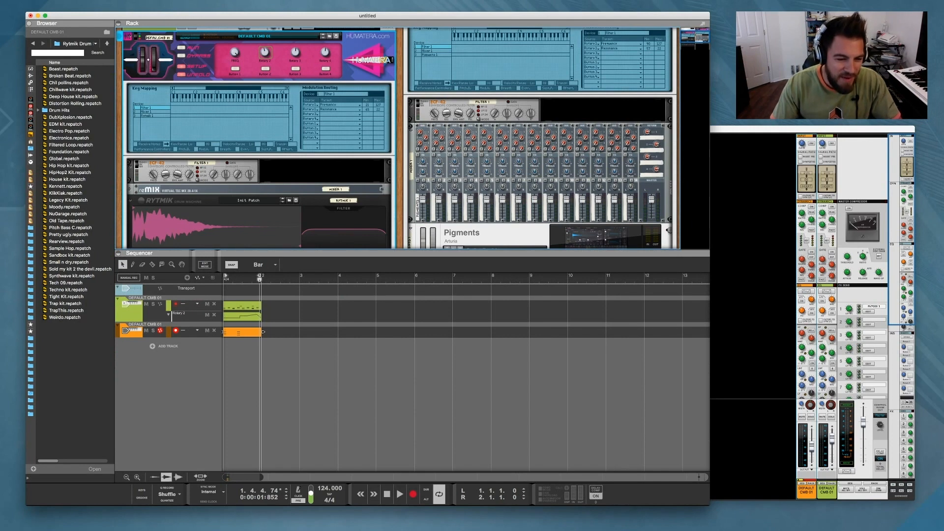
click(248, 333)
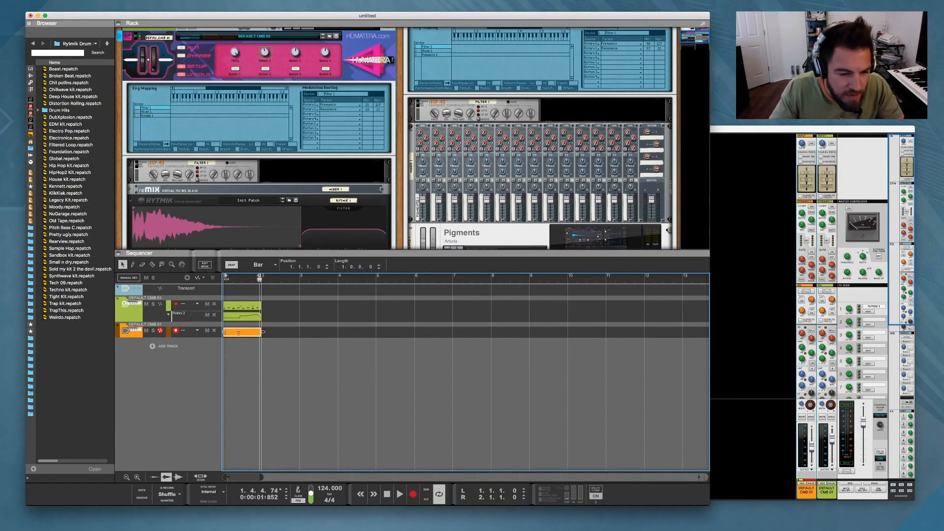
drag(275, 301, 238, 321)
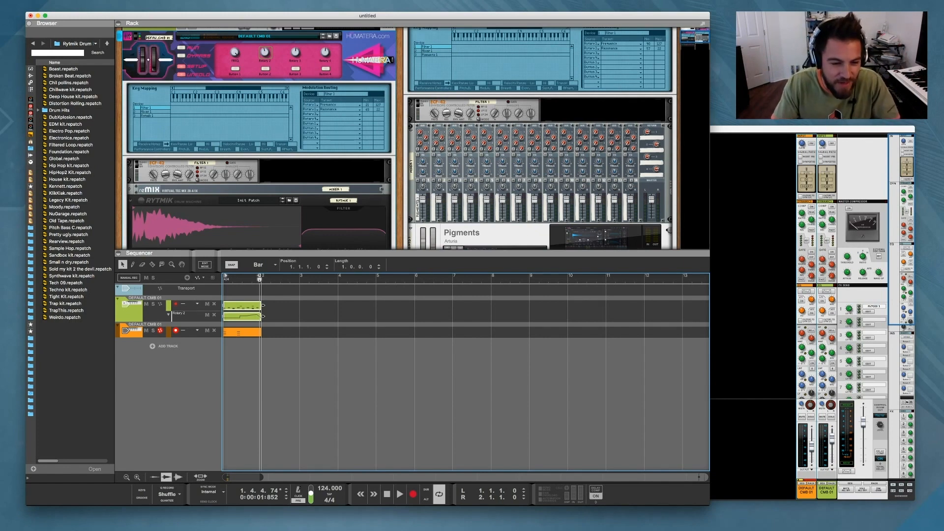
key(Escape)
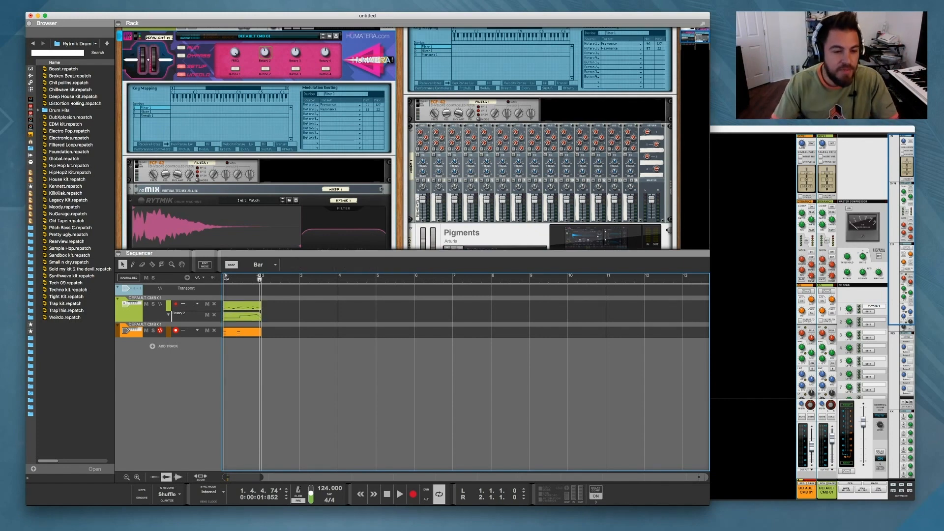
key(shift+Return)
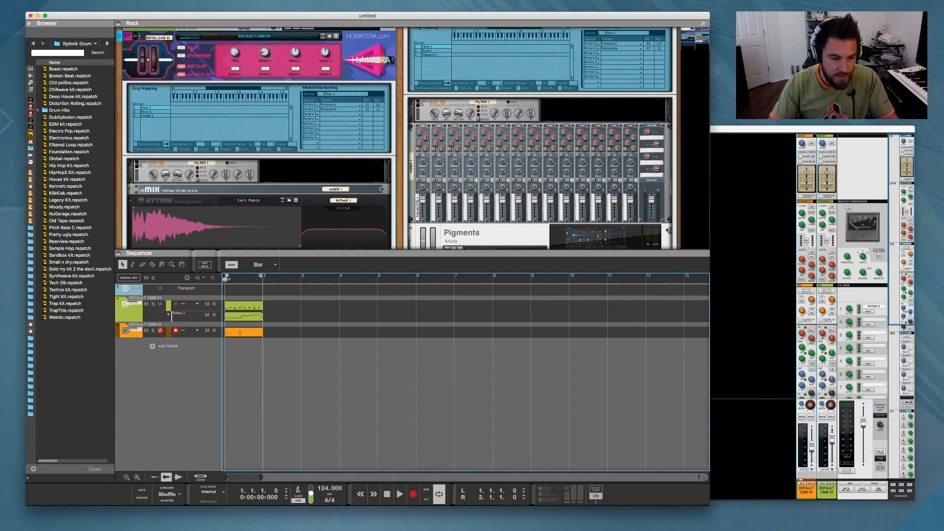
Step: Enable Blocks and place a two-bar Block 1 clip at bar 3 in the song view
key(b)
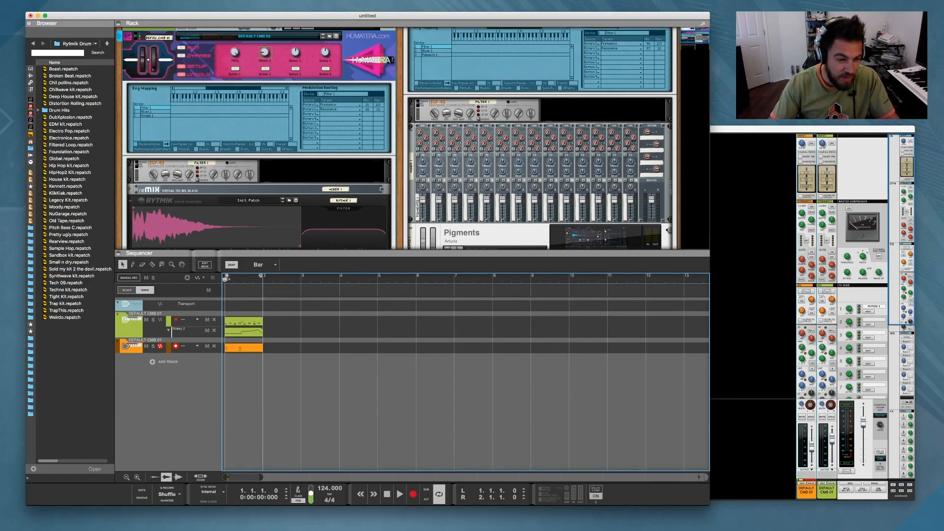
click(127, 290)
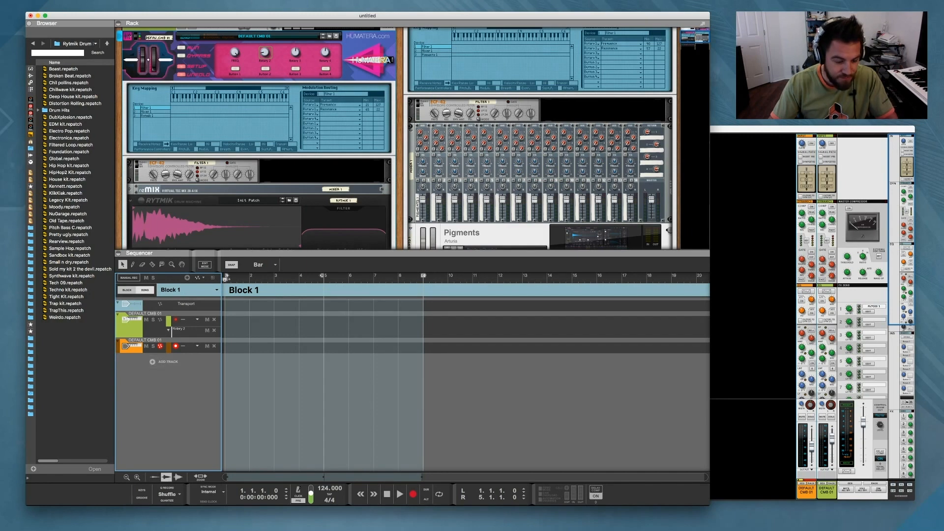
click(145, 290)
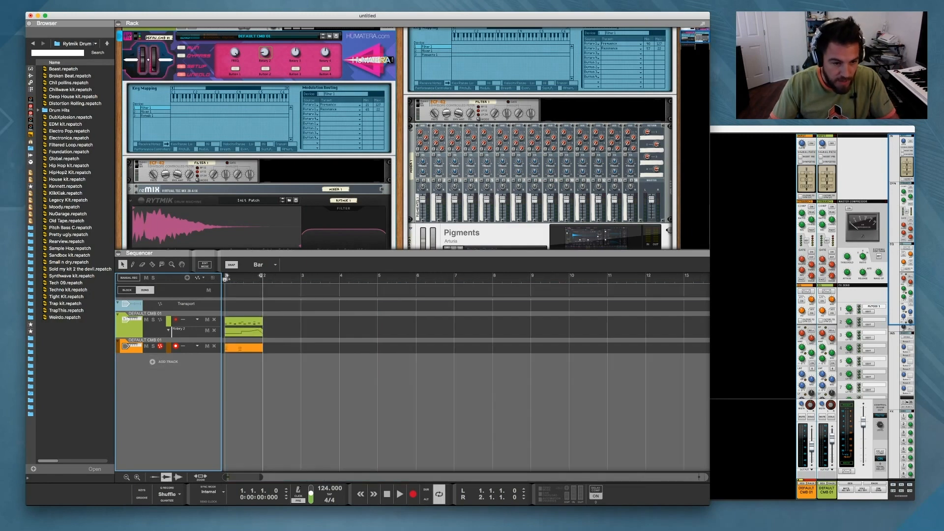
double_click(243, 290)
drag(264, 291, 375, 290)
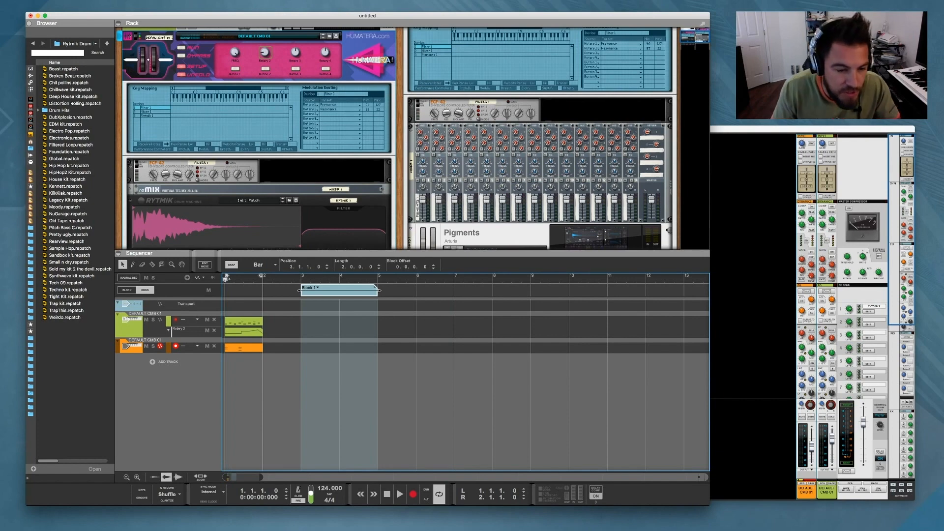
Step: Copy the one-bar Rytmik note clip from the song and paste it at the start of Block 1
drag(273, 317, 226, 336)
click(278, 319)
drag(278, 318, 225, 326)
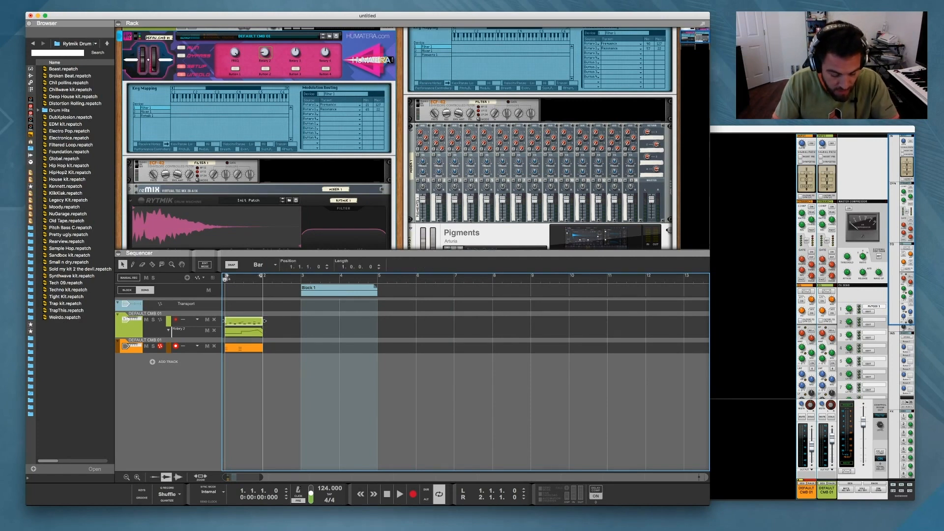
key(super+c)
click(127, 289)
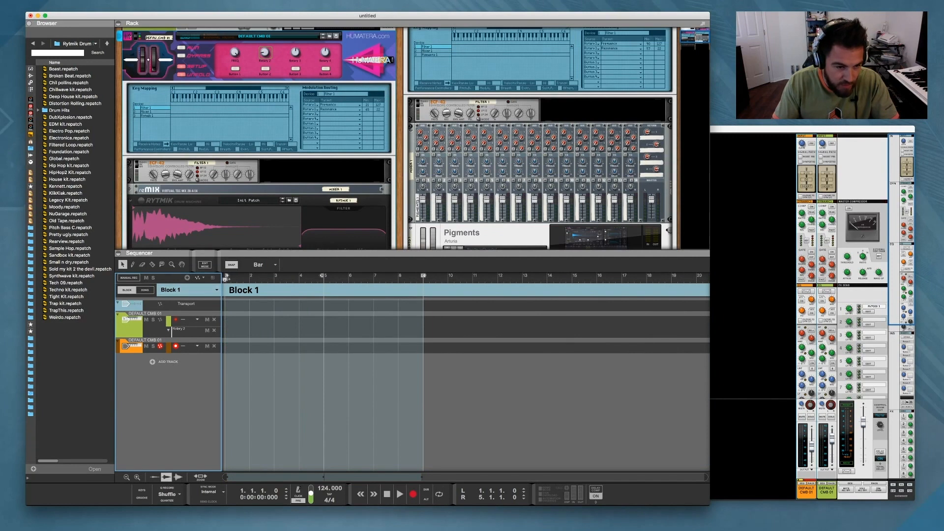
click(305, 384)
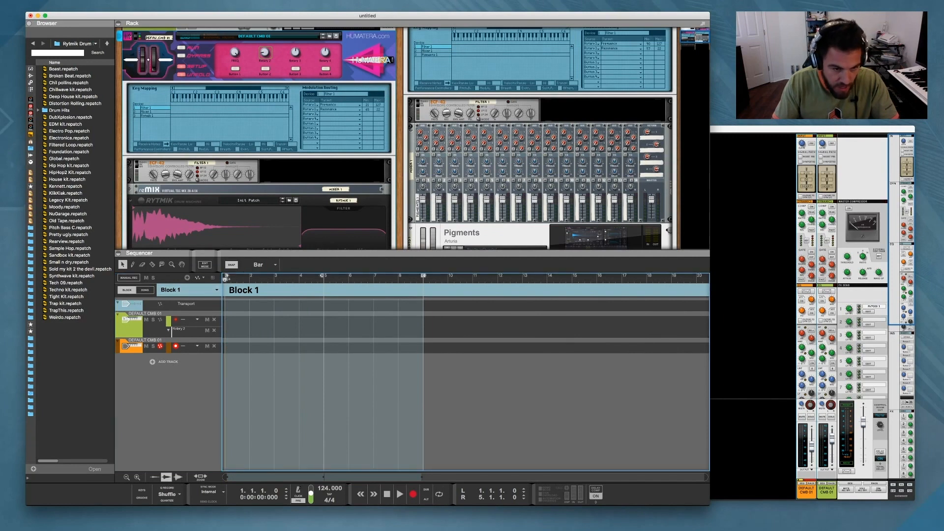
key(super+v)
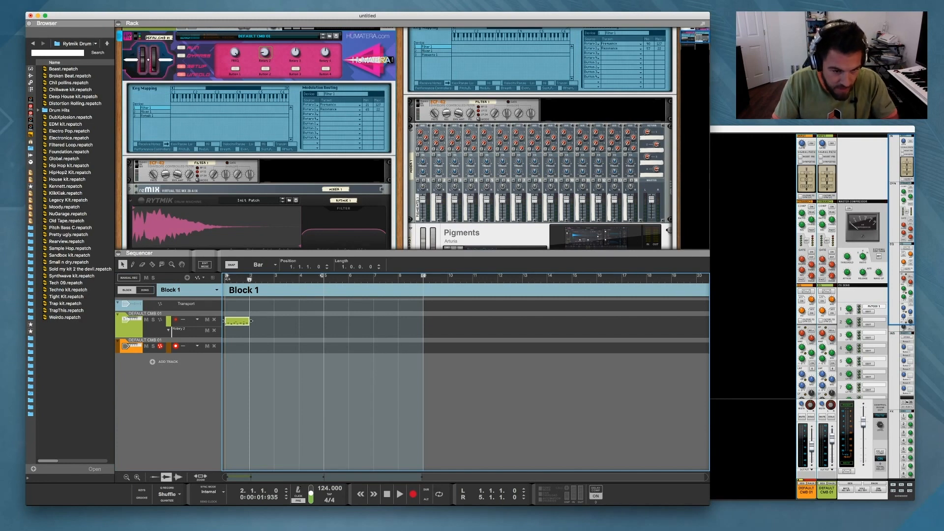
Step: Paste the Rytmik clip three more times to fill bars 1 to 4 of Block 1 and join them into one clip
key(super+v)
key(super+v)
key(super+v)
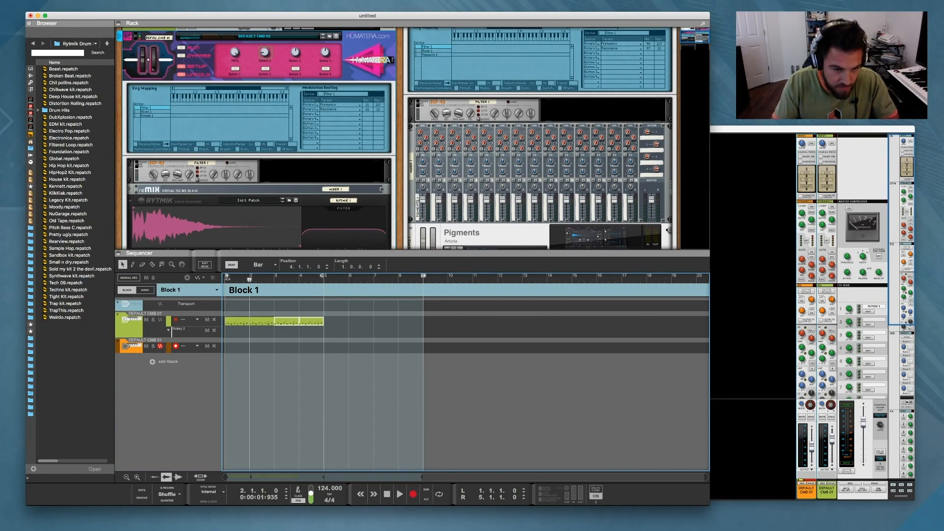
key(super+a)
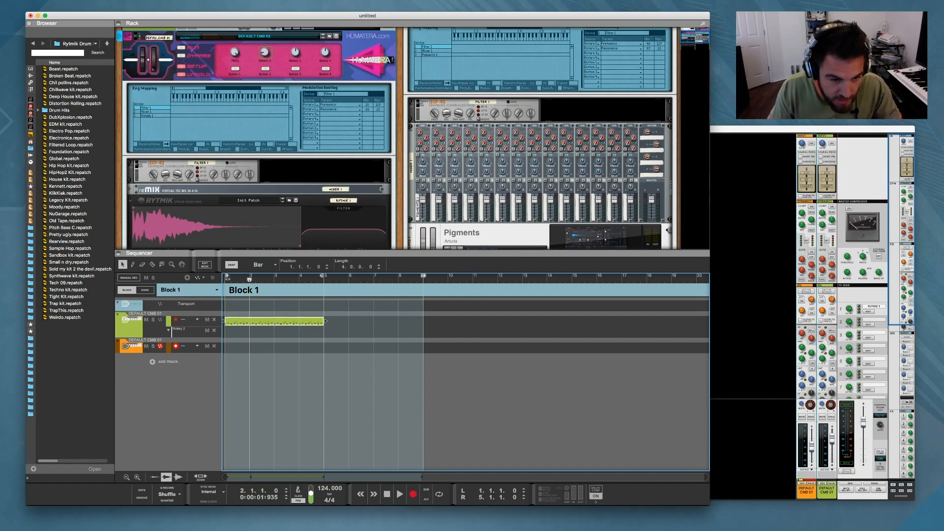
Step: Edit the joined Rytmik clip's last notes, placing a C#1 note at position 4.4.4, and audition the ending
key(super+e)
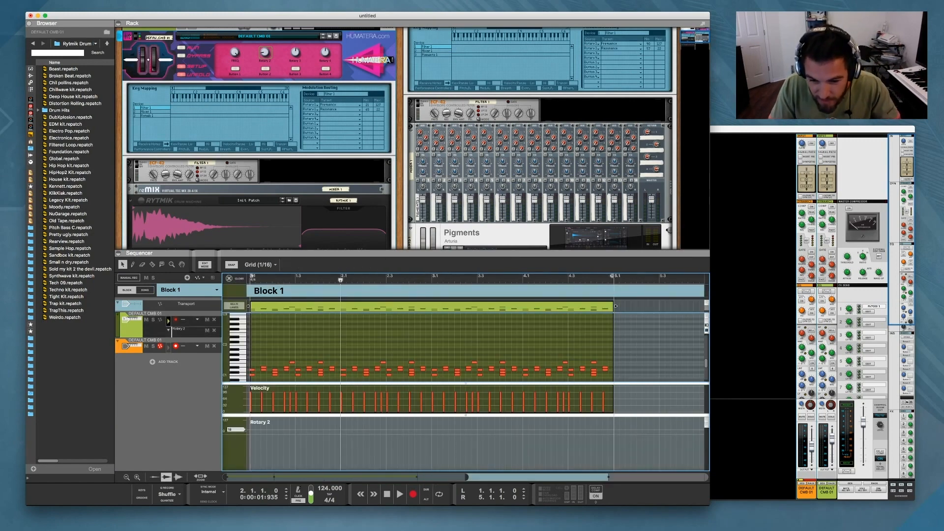
super+click(605, 374)
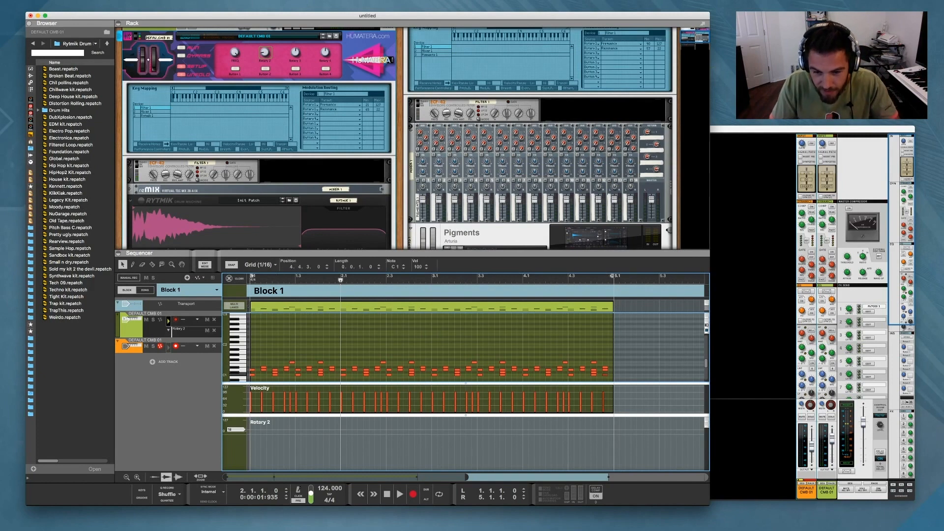
key(Up)
key(Up)
drag(605, 369, 611, 372)
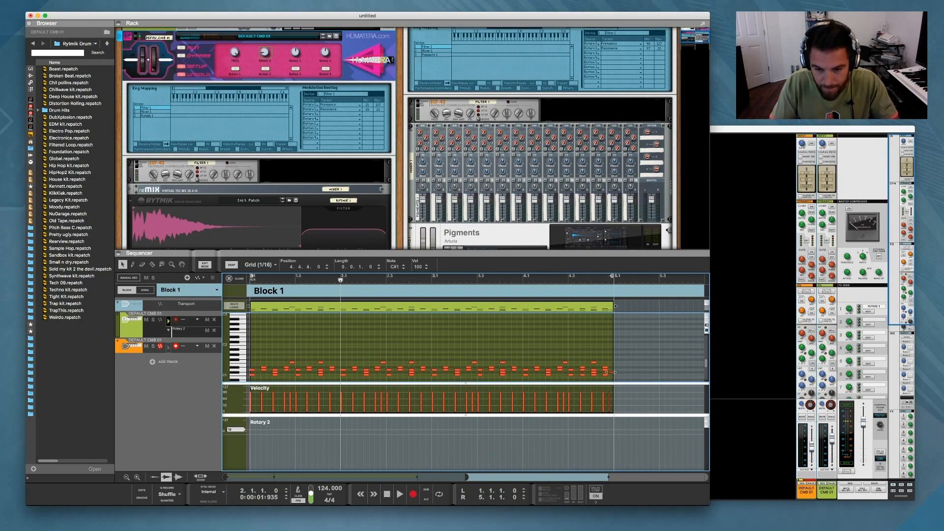
key(space)
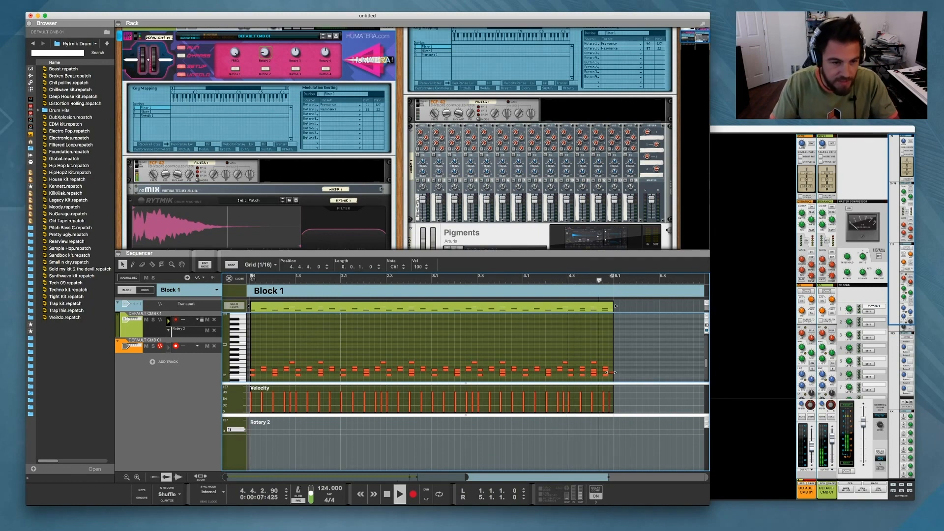
key(space)
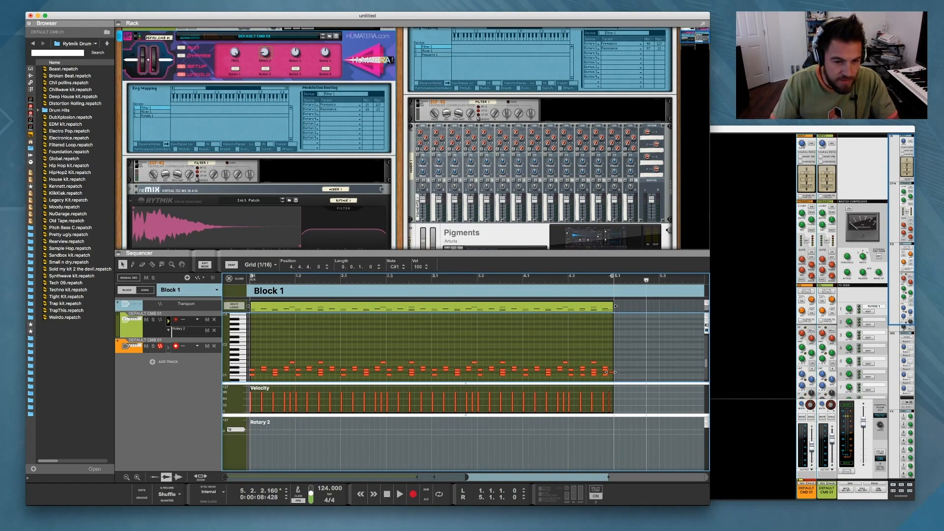
click(235, 279)
key(Escape)
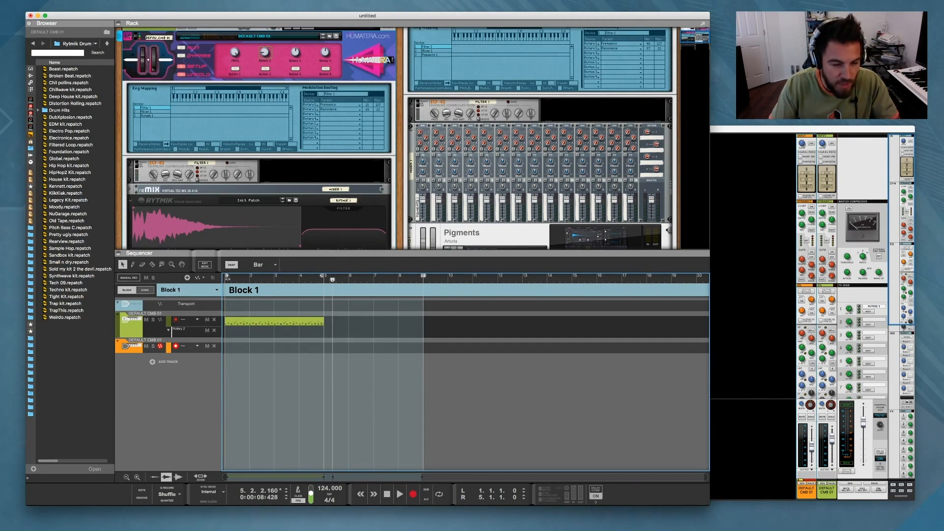
Step: Lengthen the song's Block 1 clip to 8 bars and set the end of Block 1 to bar 5
click(145, 290)
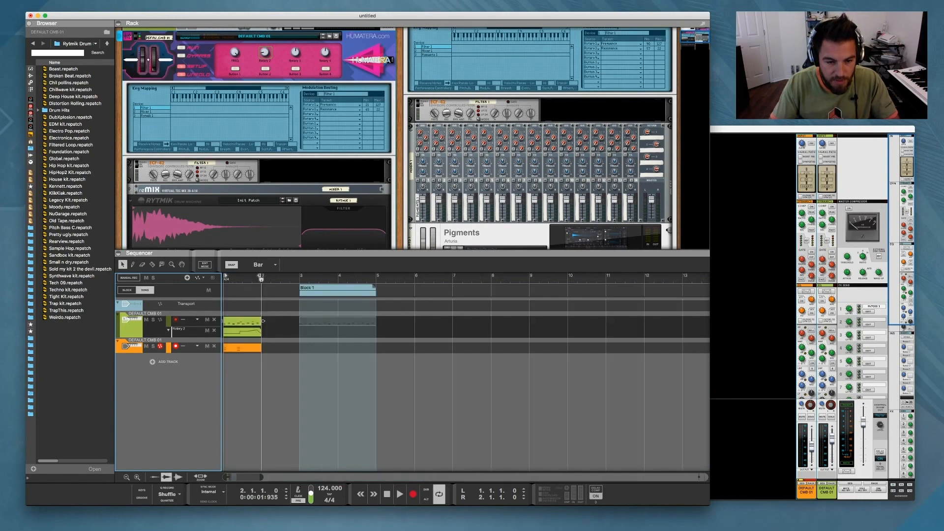
drag(375, 290, 607, 290)
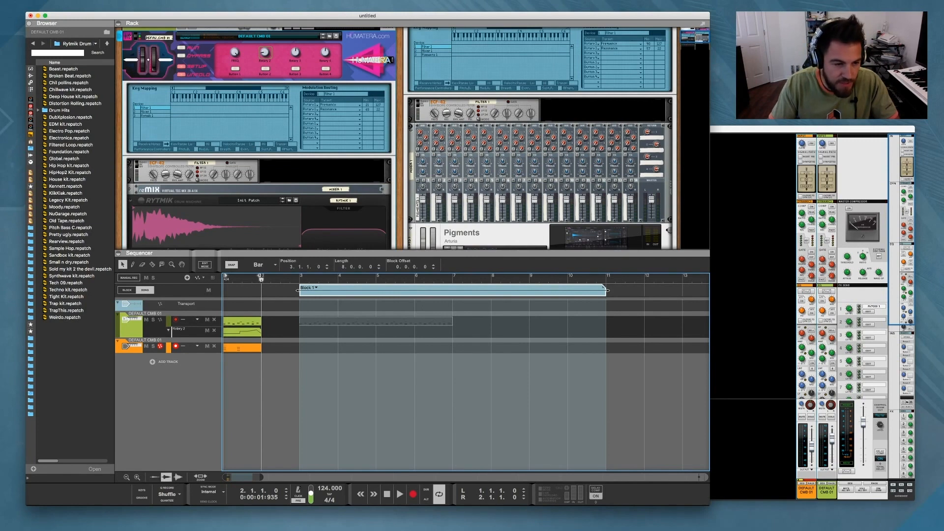
click(127, 290)
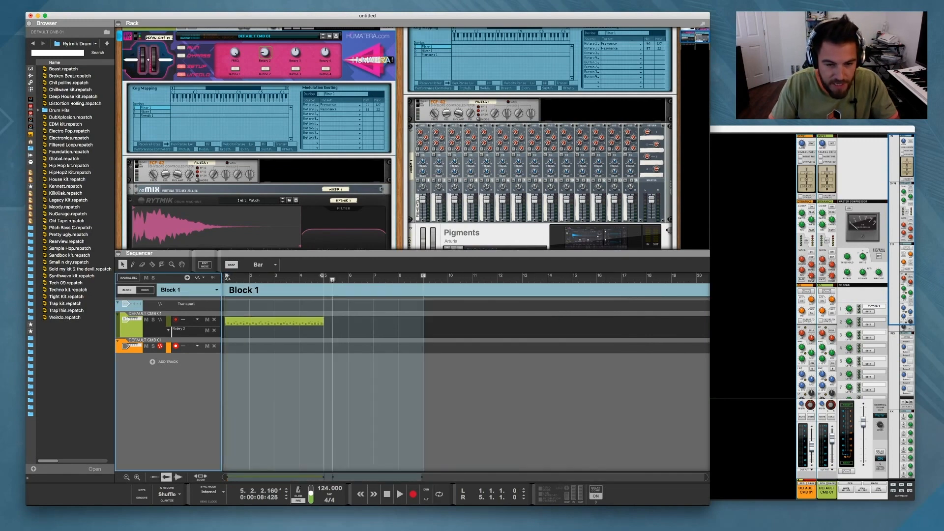
drag(424, 276, 325, 275)
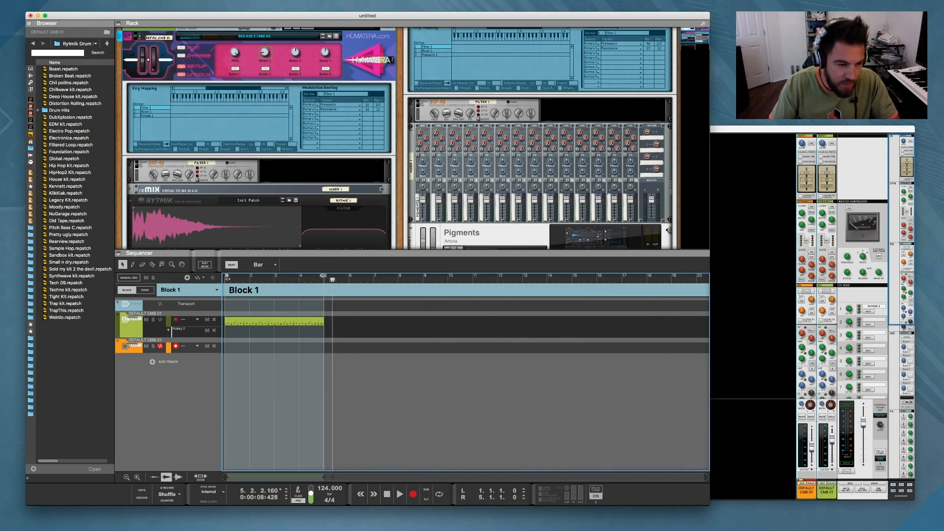
Step: Extend the song's Block 1 clip to 11 bars and shorten it back to 8 bars
click(145, 290)
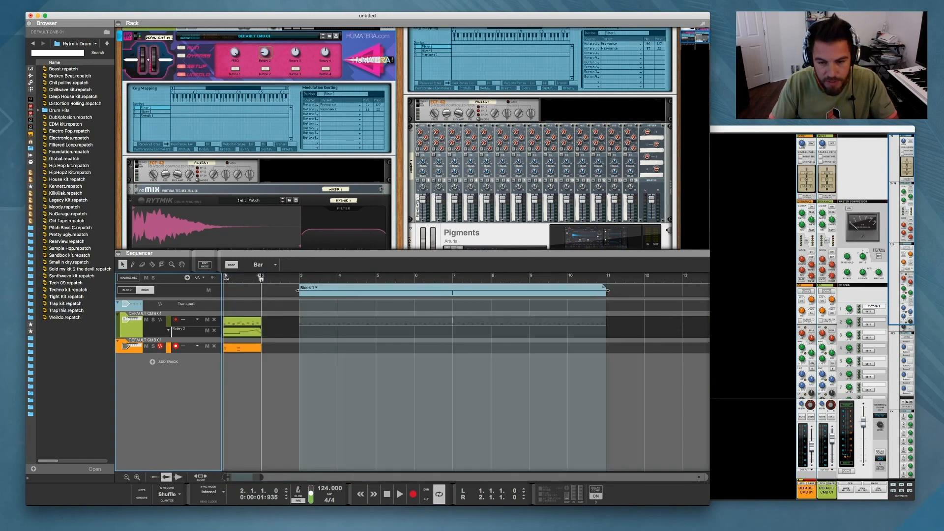
drag(608, 290, 723, 290)
key(g)
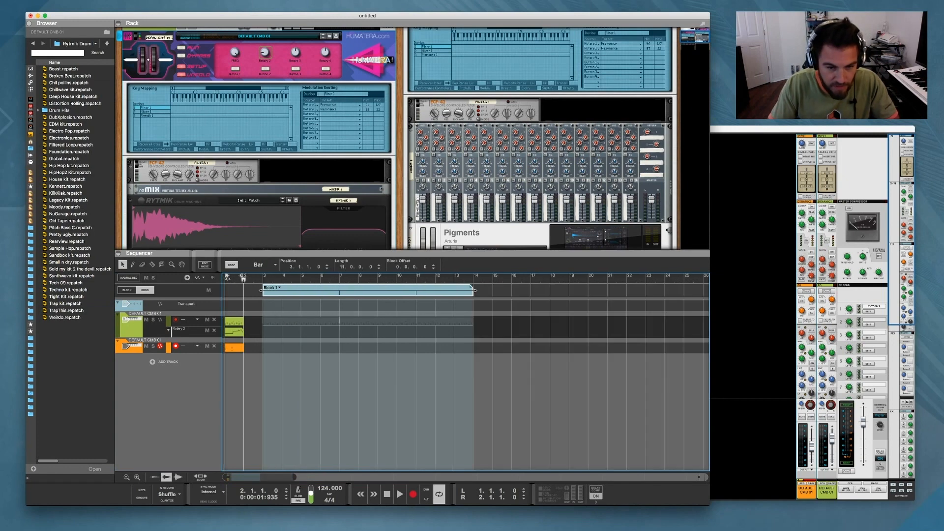
key(g)
drag(373, 290, 339, 291)
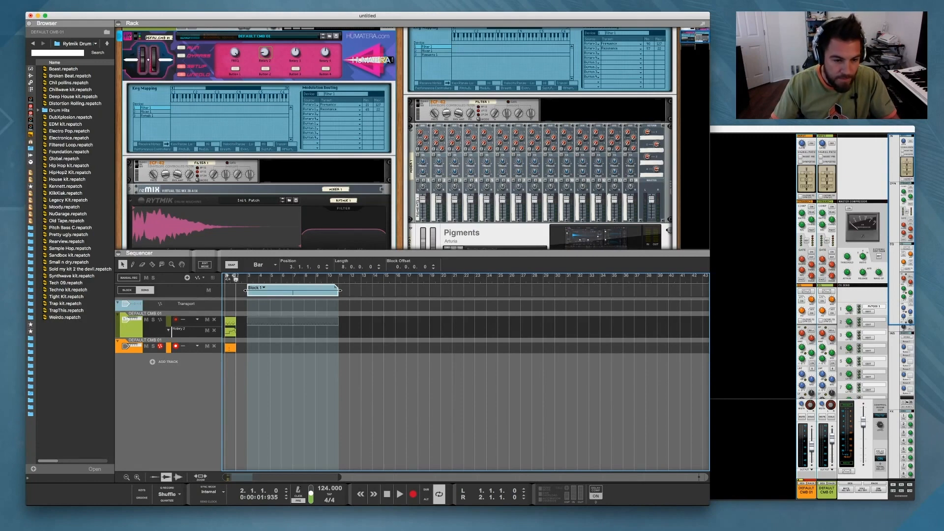
Step: Move the original Rytmik note and automation clips to bar 24 and the Block 1 clip to bar 1, and start playback
drag(241, 318, 493, 322)
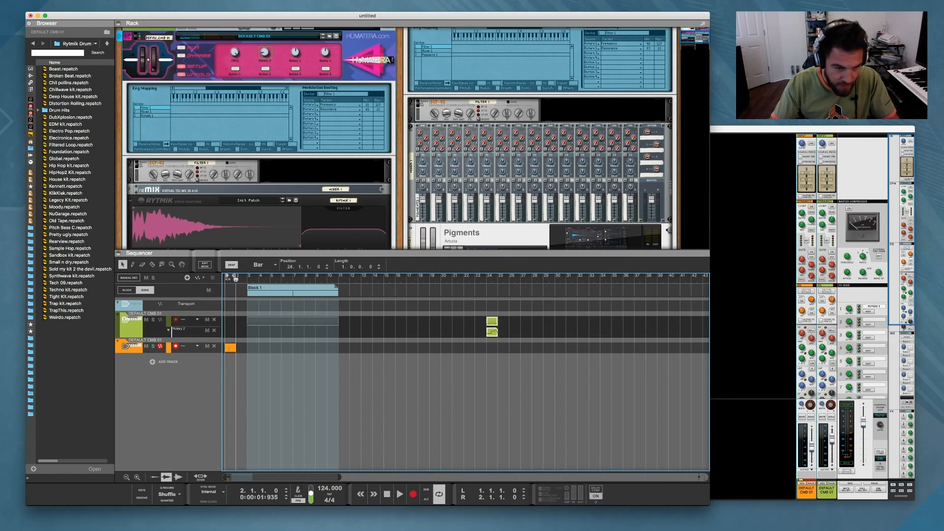
drag(291, 289, 267, 289)
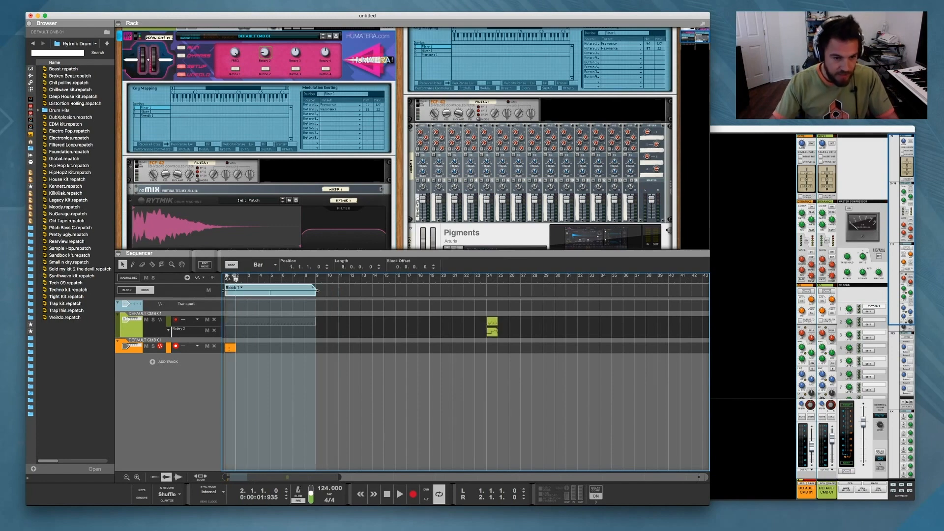
key(shift+Return)
key(space)
Step: Undo a trial move of the Block 1 clip to bar 4 and set the loop locators around the clip
drag(268, 290, 302, 289)
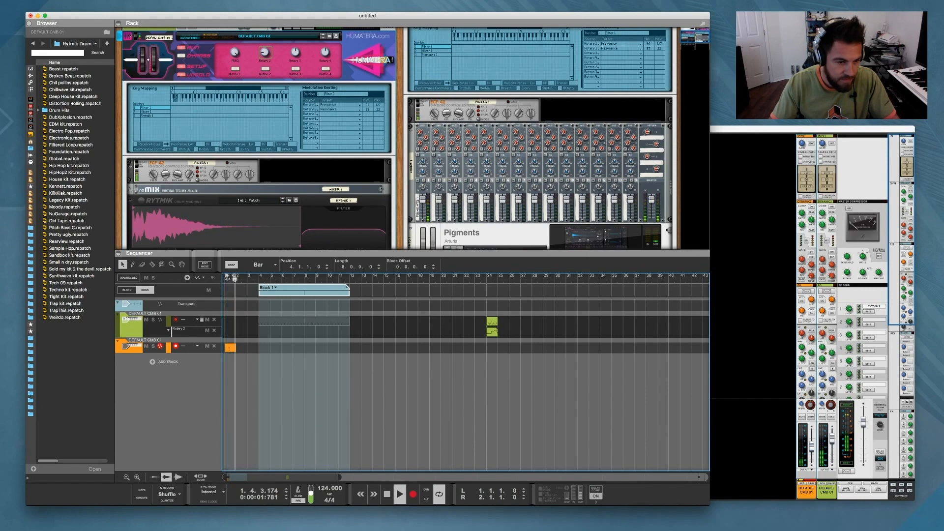
key(super+z)
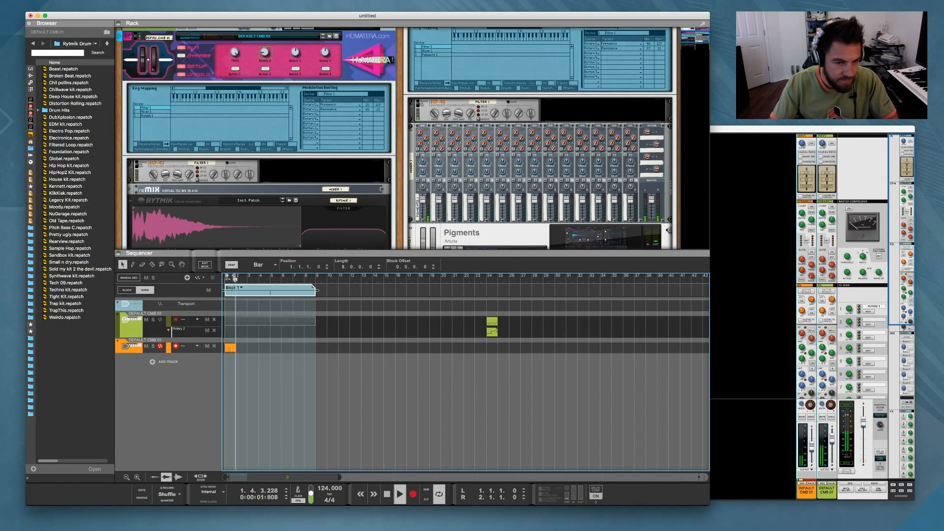
key(super+l)
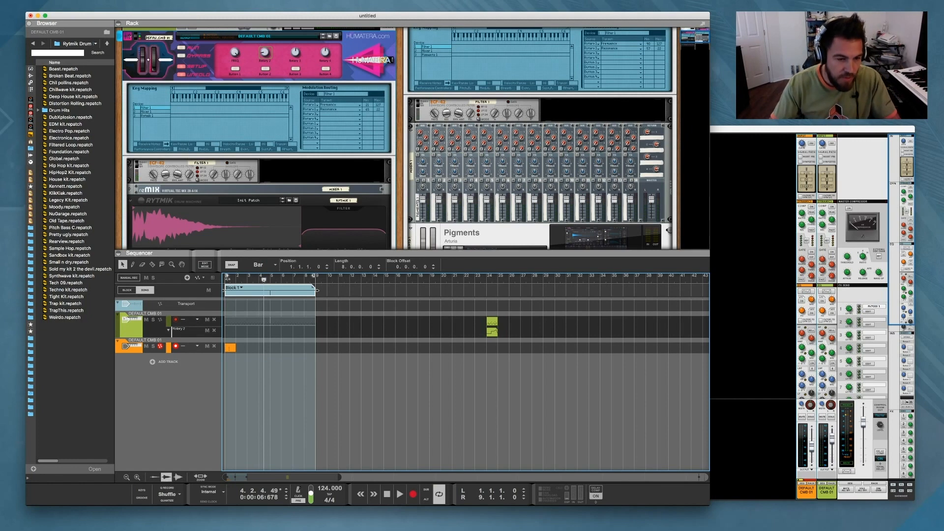
Step: Cut the one-bar Pigments chord clip from the song and paste it into Block 1, positioned at 1.1.1
click(231, 348)
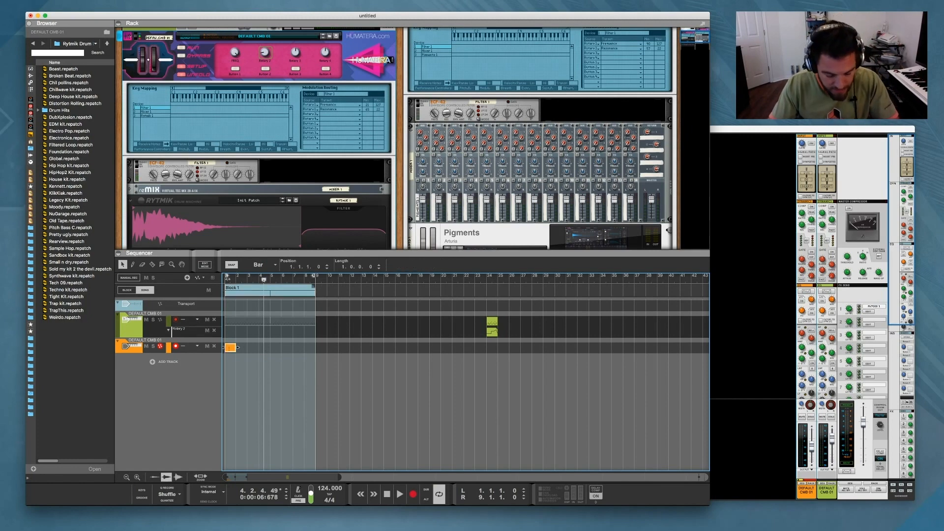
key(super+x)
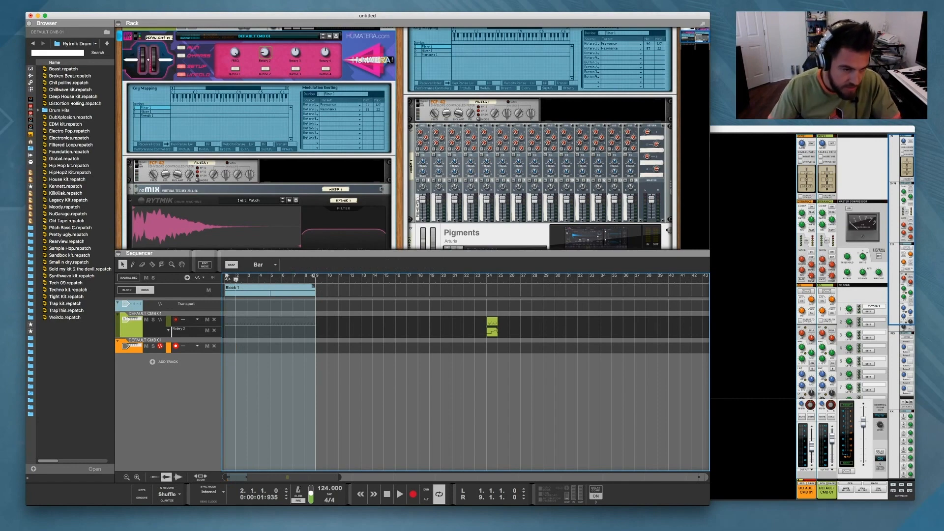
click(131, 326)
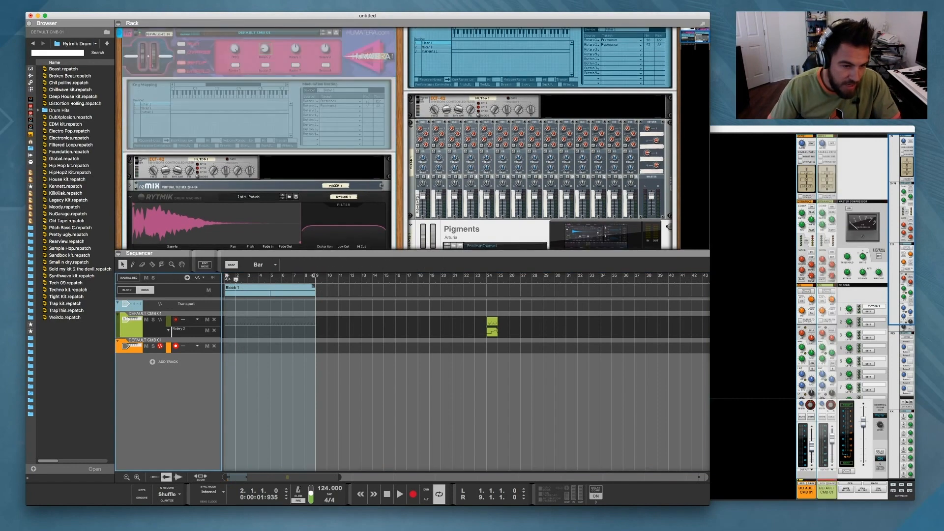
click(127, 291)
click(393, 388)
key(super+v)
drag(343, 348, 248, 348)
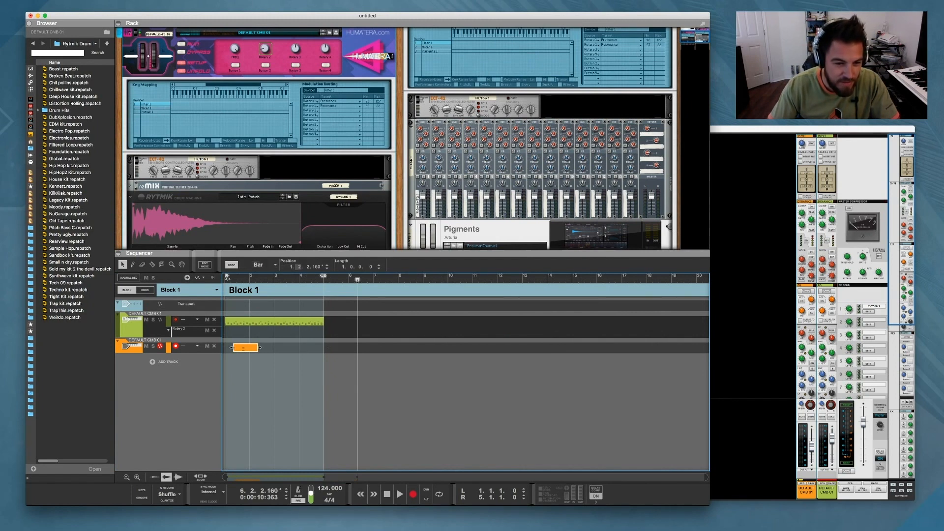
mouse_move(316, 267)
mouse_down()
mouse_move(316, 278)
mouse_move(306, 270)
mouse_up()
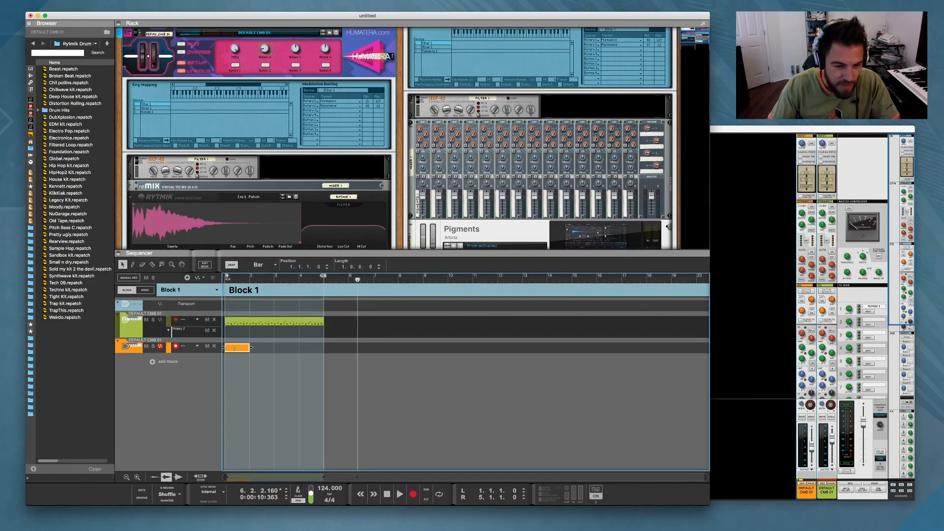
Step: Move the chord clip to bar 3 of Block 1 and return it to bar 1
drag(237, 348, 311, 347)
key(super+Left)
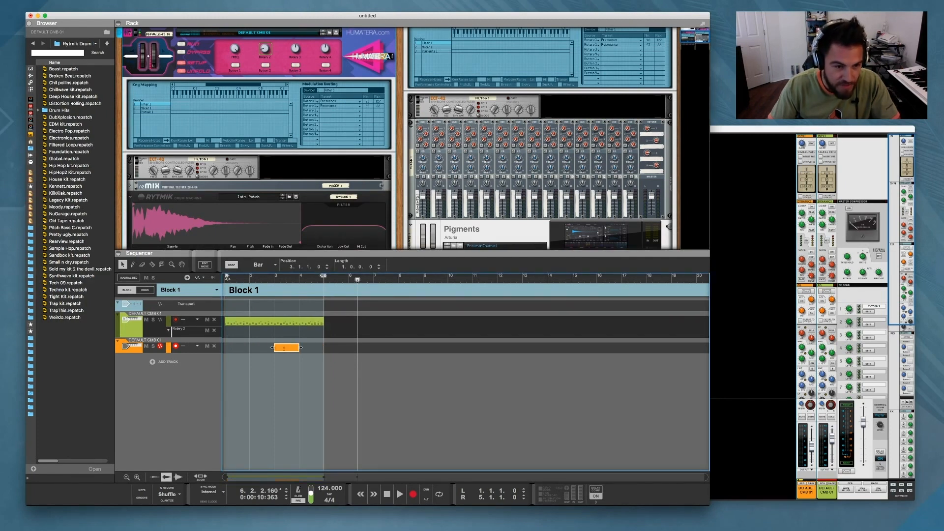
drag(287, 347, 238, 348)
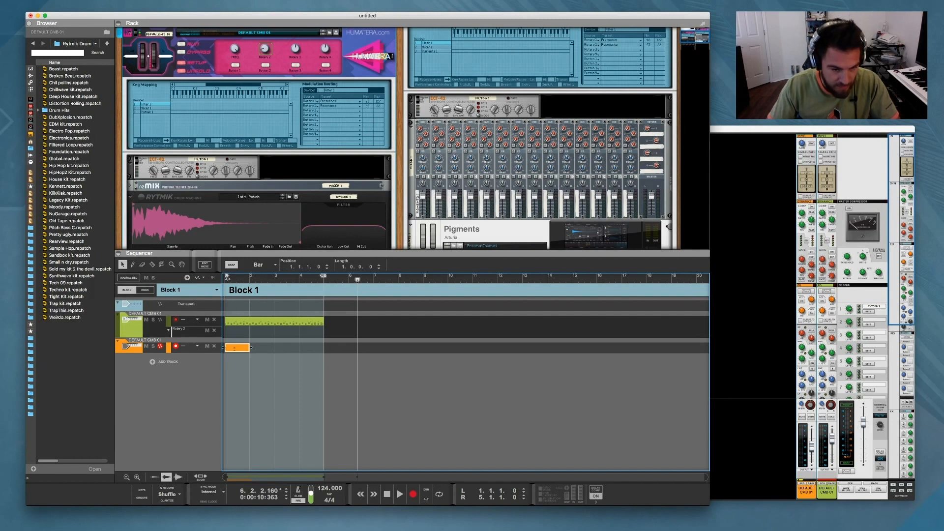
Step: Duplicate the chord clip to fill all four bars of Block 1 and set the snap value to Grid
drag(237, 348, 298, 348)
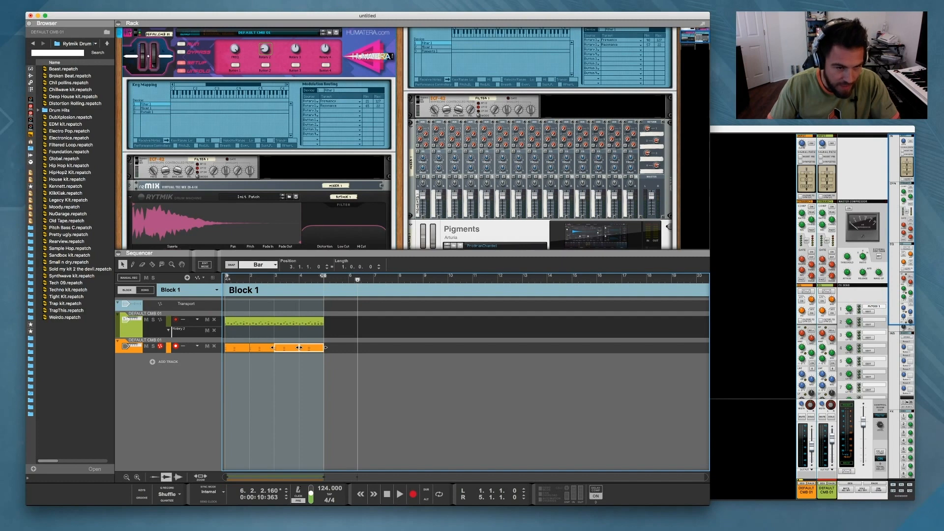
click(258, 265)
click(258, 274)
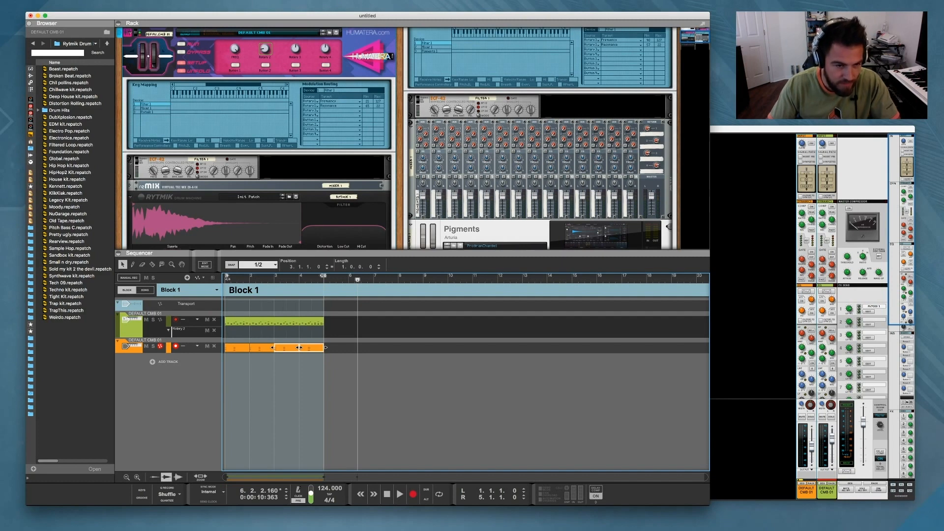
click(258, 265)
Step: Play Block 1 from its start, switch to the song view while listening, and stop playback
key(shift+Return)
key(shift+Return)
key(space)
key(Escape)
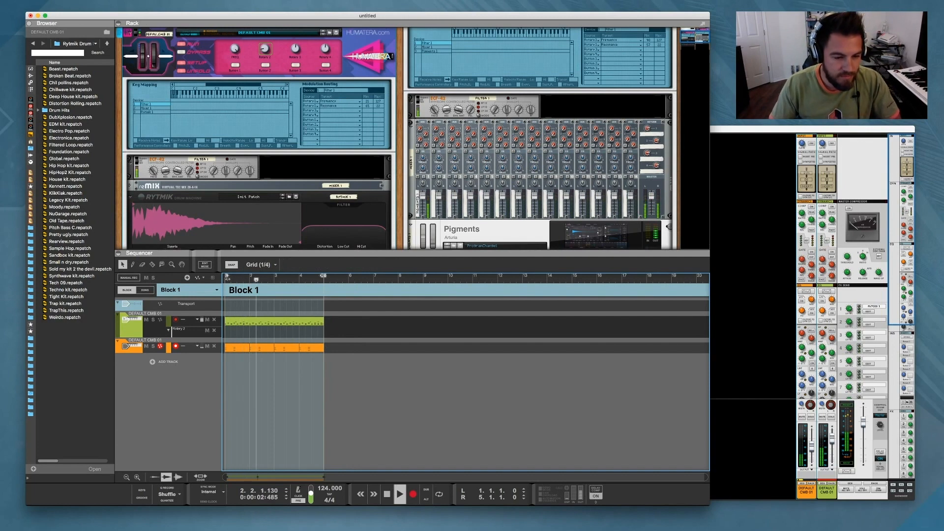
click(145, 290)
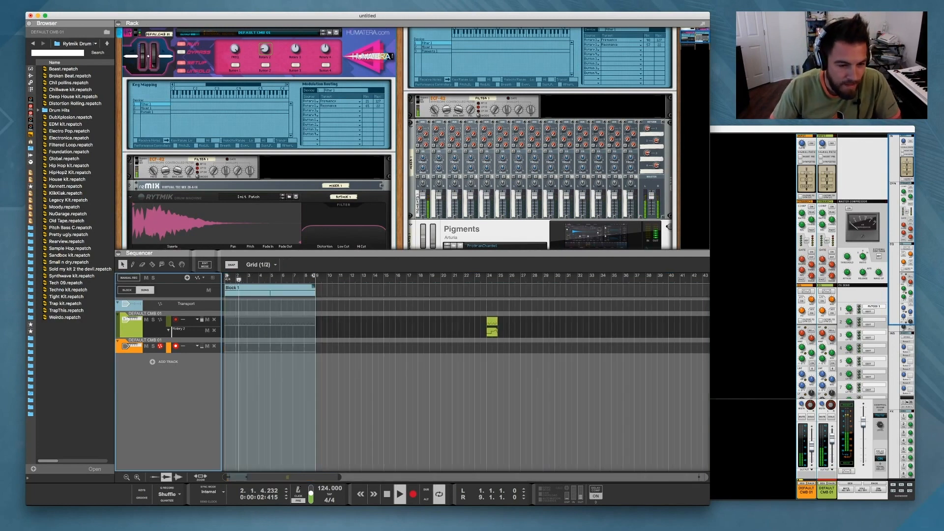
key(space)
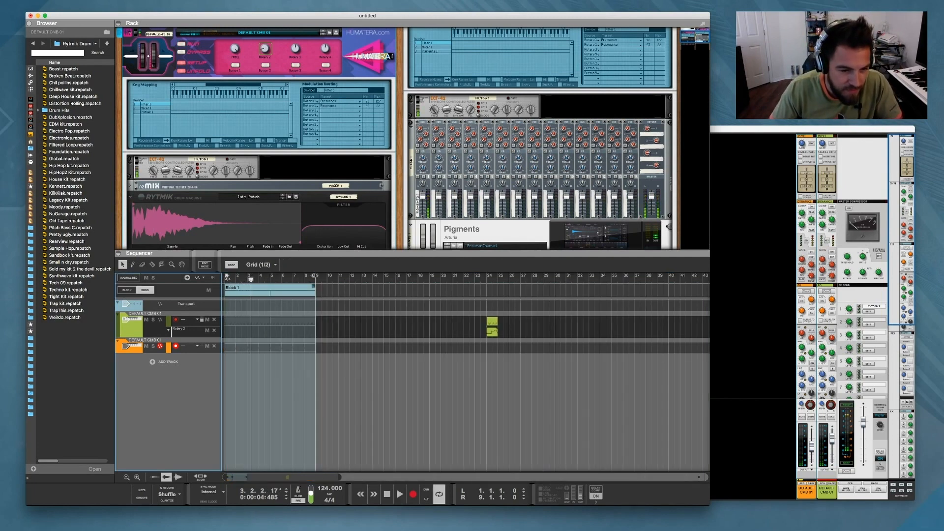
Step: Add an eight-bar Block 2 clip at bar 9, directly after the Block 1 clip, and open the block editing view
click(443, 379)
mouse_move(266, 288)
mouse_down()
mouse_move(362, 288)
mouse_move(266, 288)
mouse_up()
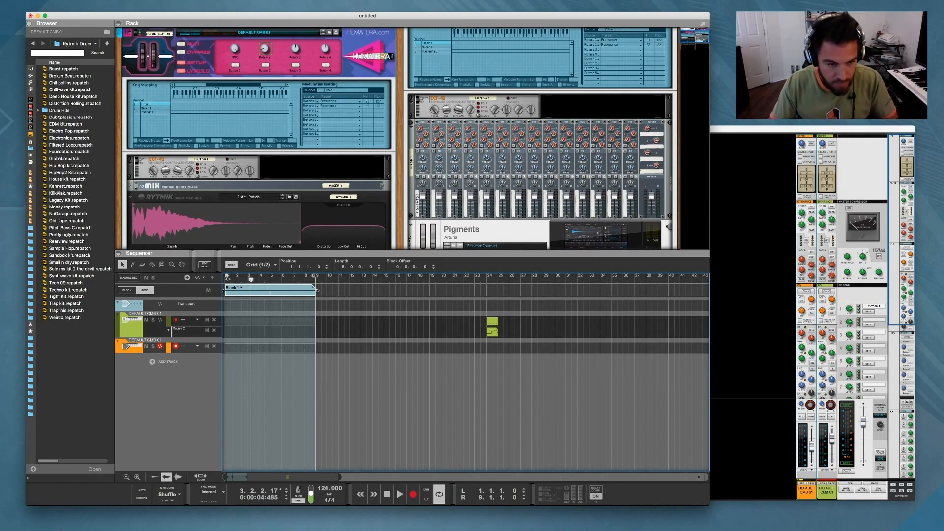
mouse_move(317, 290)
mouse_down()
mouse_move(418, 290)
mouse_move(409, 290)
mouse_up()
click(330, 295)
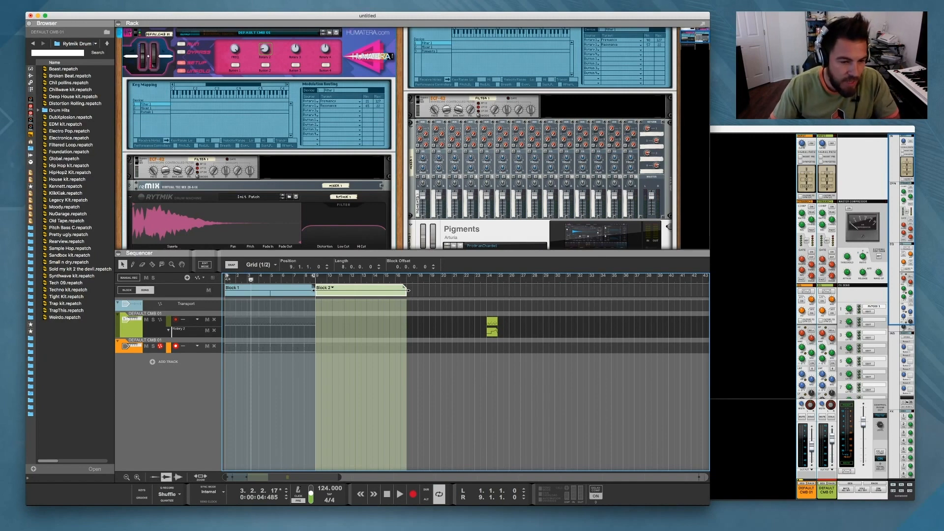
click(127, 290)
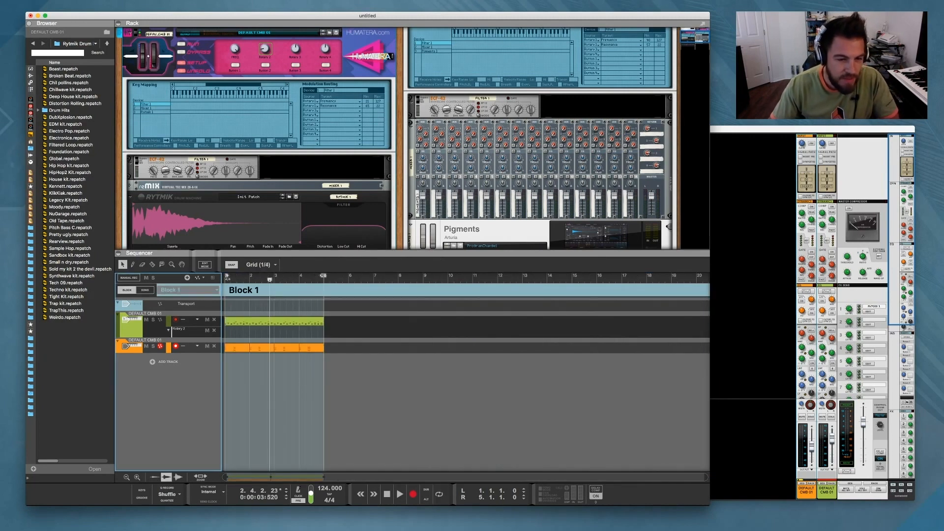
Step: Switch to Block 2 and paste copies of the chord clip to fill bars 1 to 4
click(180, 299)
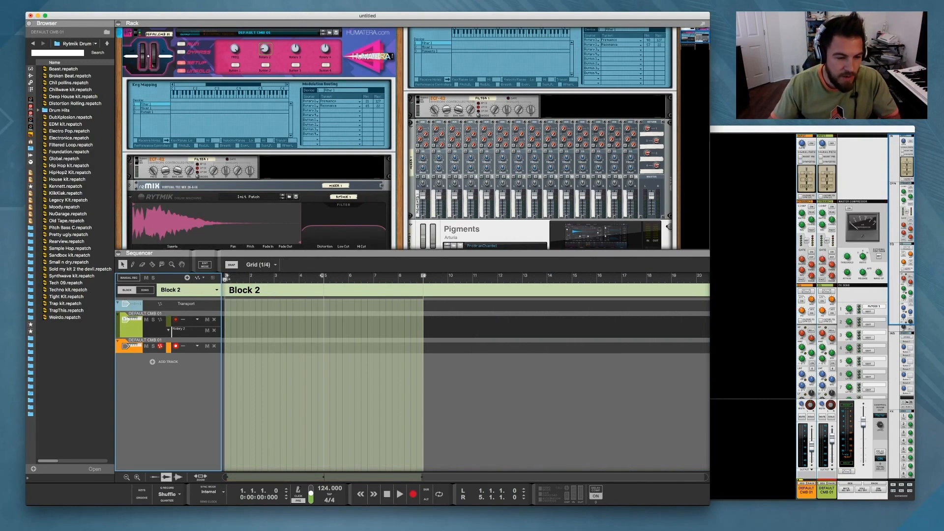
click(424, 276)
key(super+v)
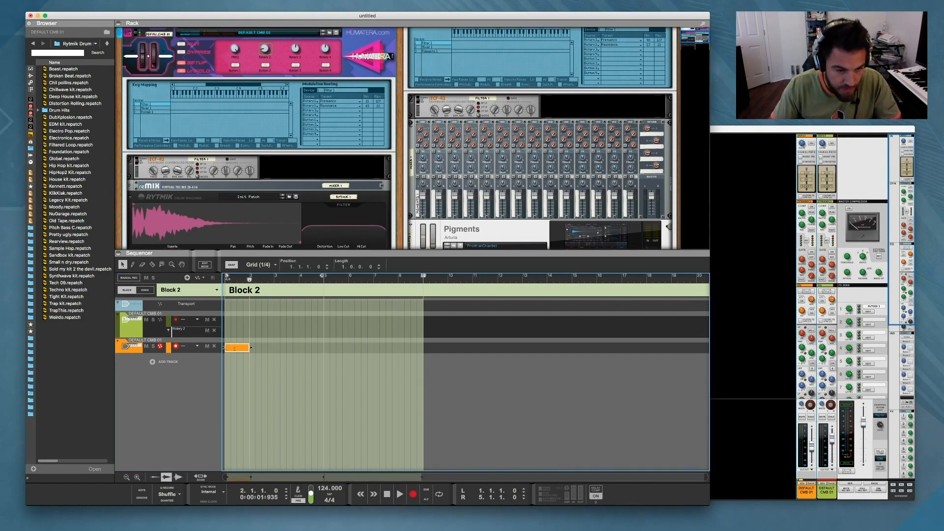
key(super+v)
drag(268, 348, 311, 348)
click(312, 378)
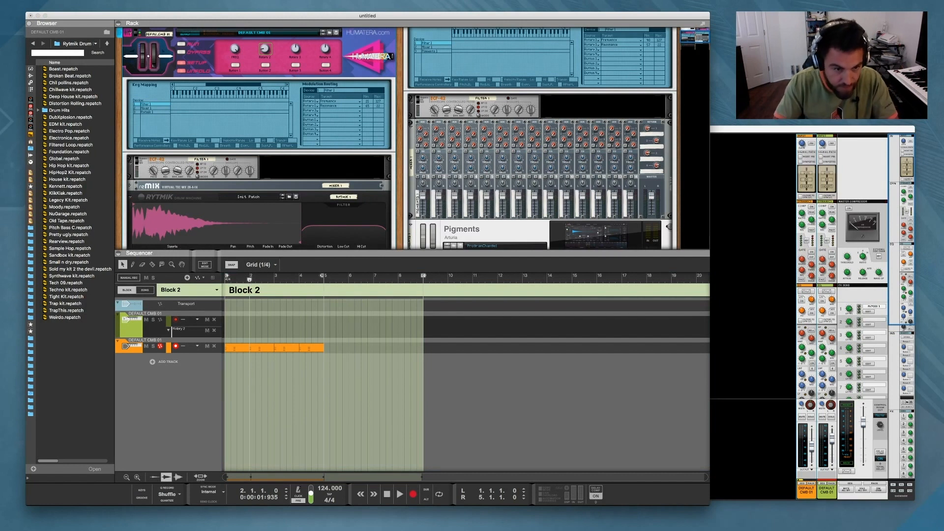
Step: Rename Block 2 as No Kick Section and Block 1 as Full Beat Section
key(Return)
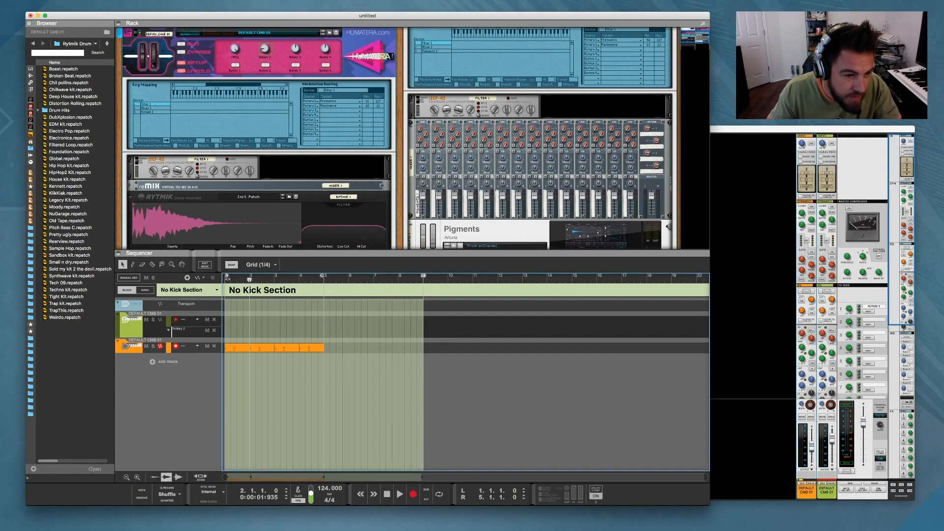
click(189, 290)
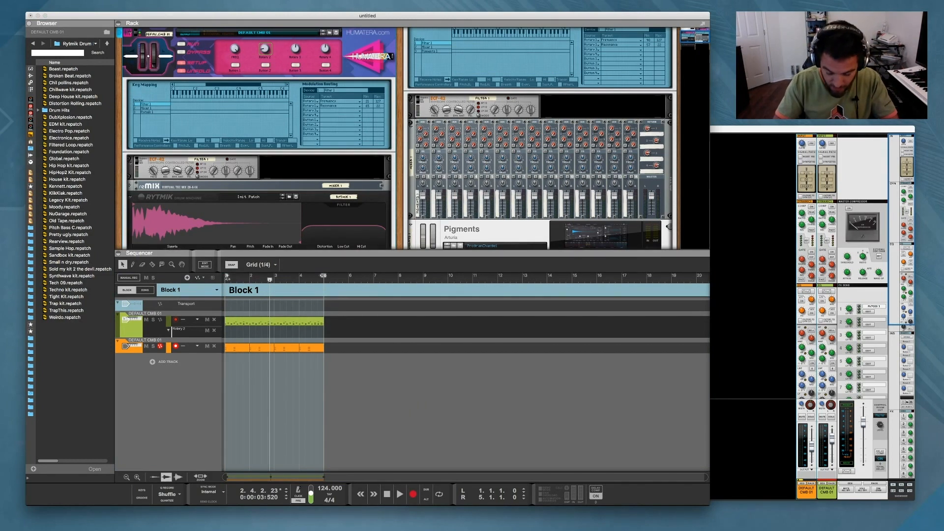
key(Return)
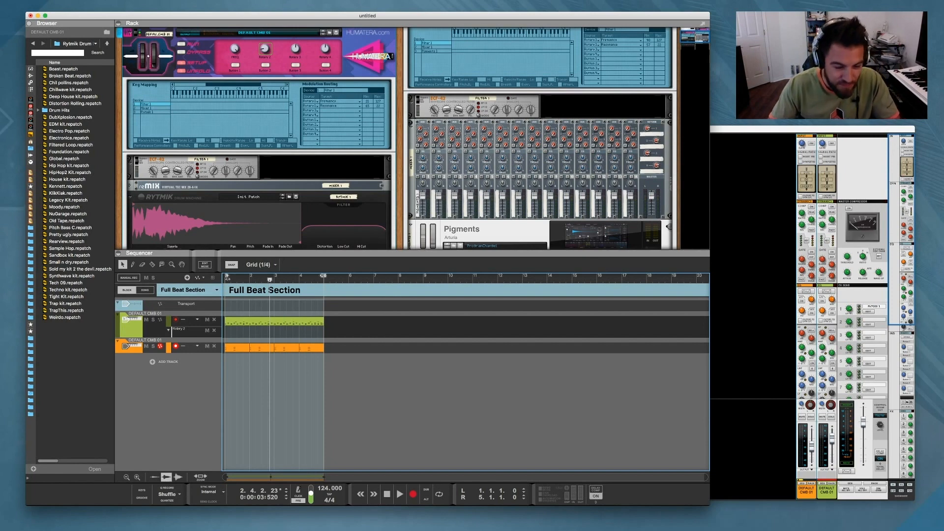
Step: Go back to the song view, return the playhead to the song start, and leave all block clips deselected
click(145, 289)
click(312, 290)
click(405, 290)
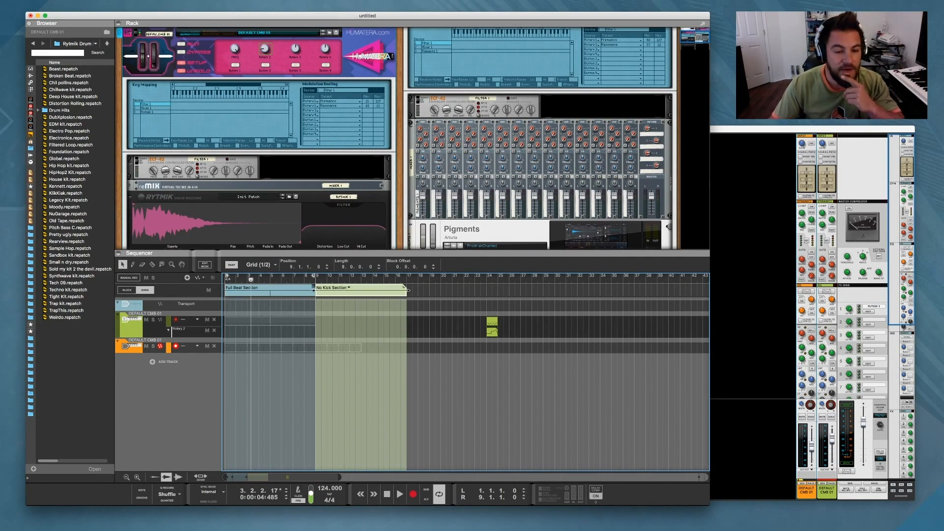
key(shift+Return)
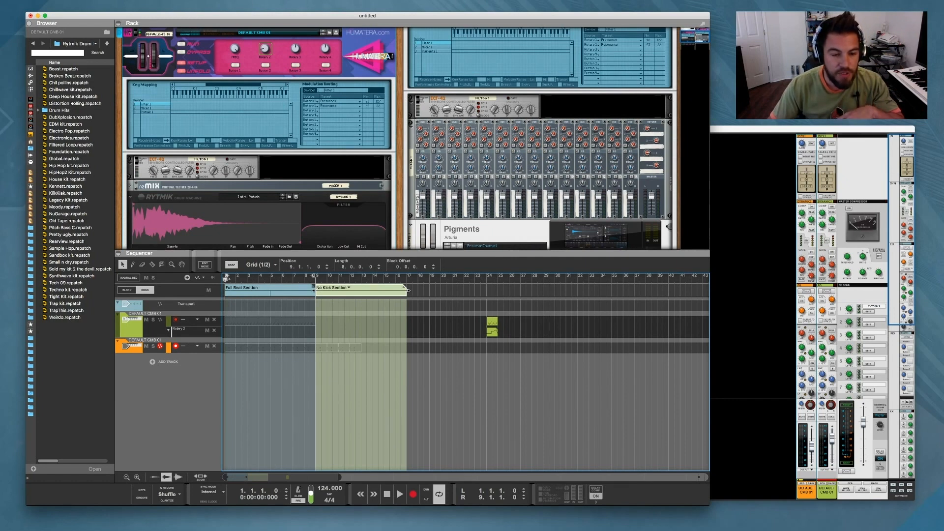
click(270, 290)
click(345, 291)
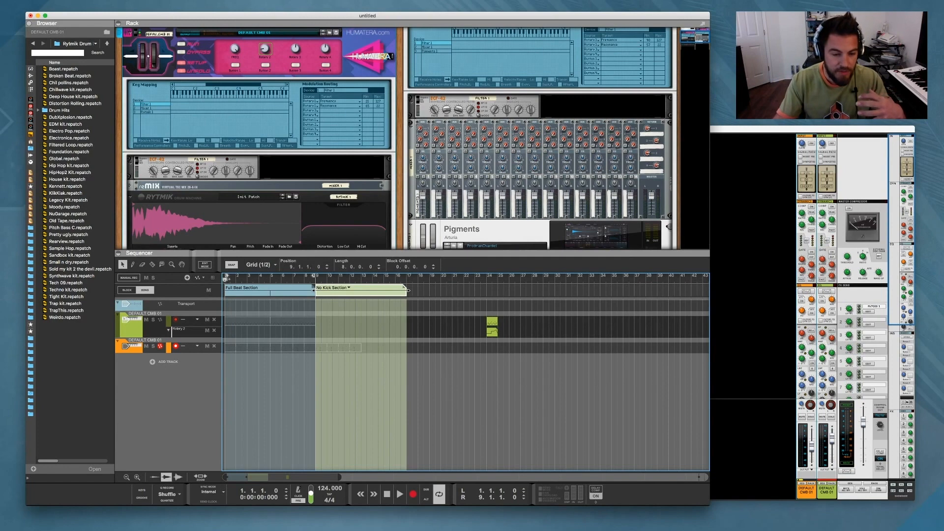
key(Escape)
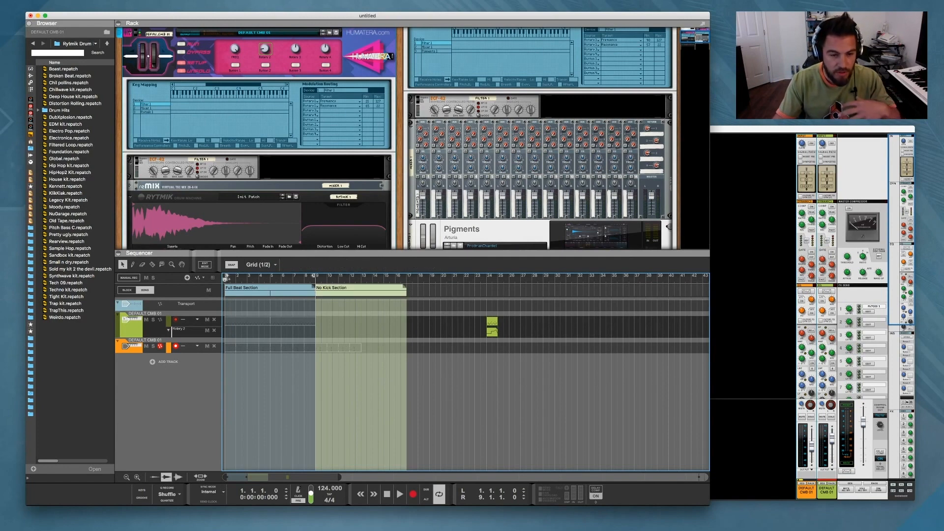
Step: Add a four-bar block clip at bar 17, directly after No Kick Section, and make it the Chorus block
click(406, 291)
click(270, 290)
drag(360, 290, 454, 290)
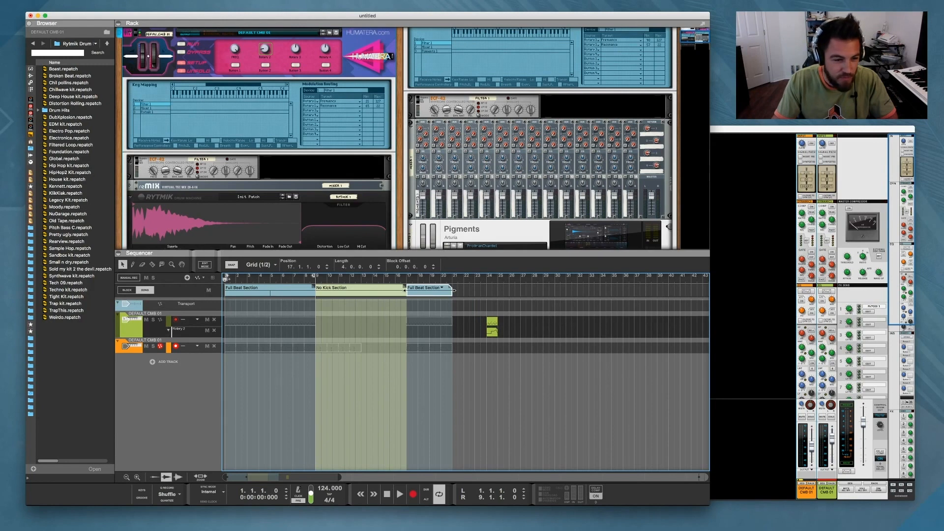
click(442, 302)
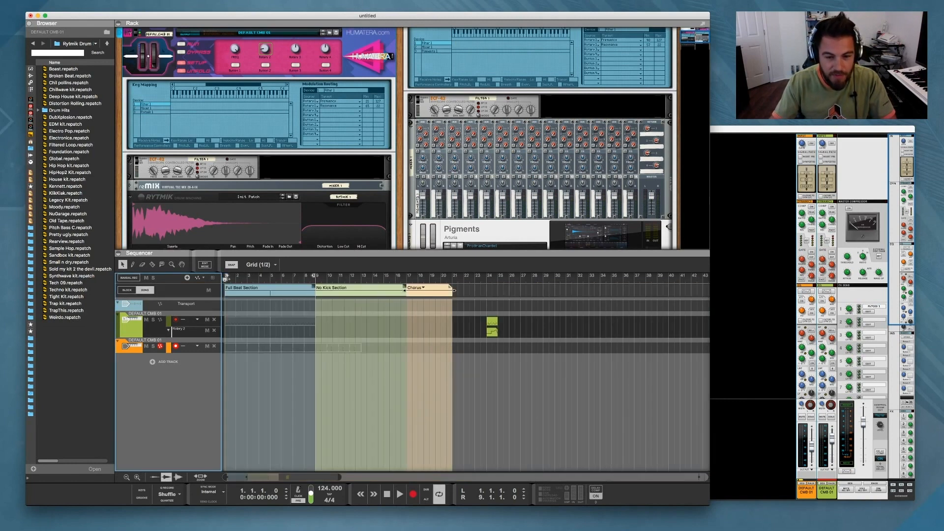
Step: Open the Chorus block to view its contents and return to the song view
drag(429, 290, 454, 290)
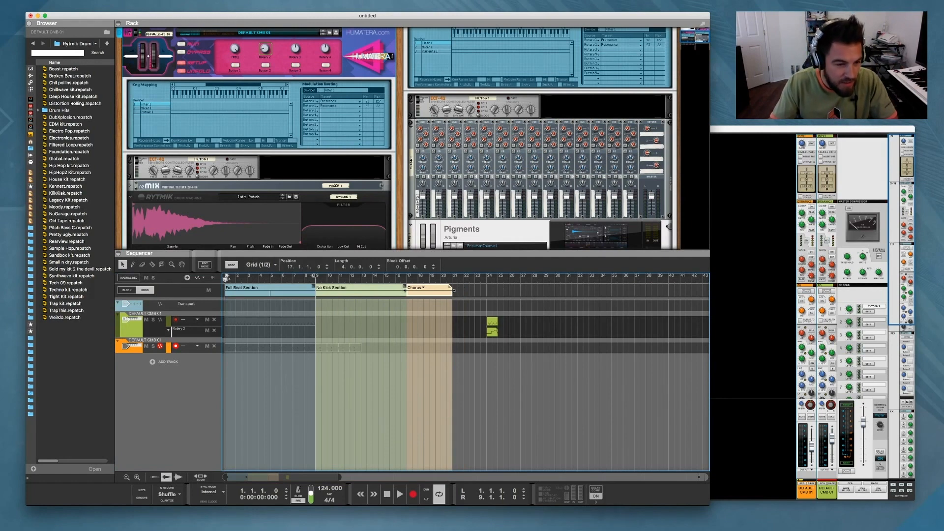
double_click(448, 290)
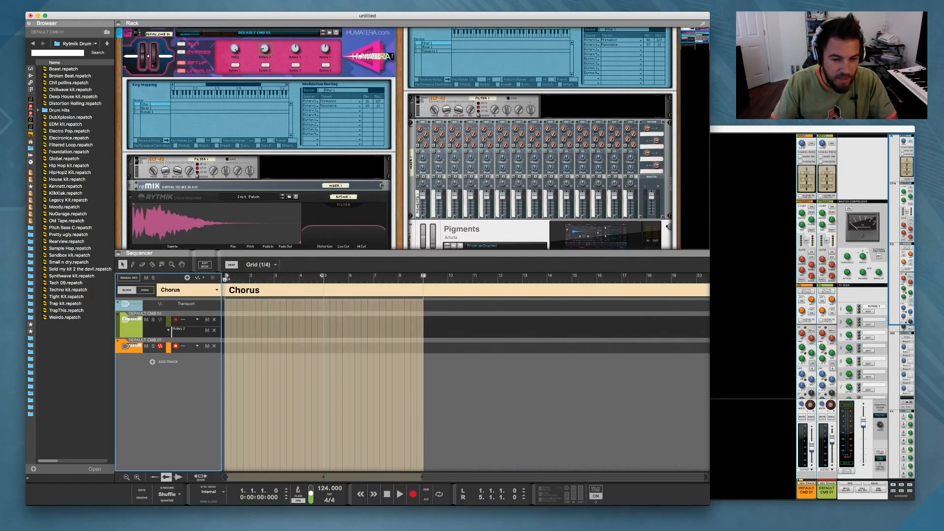
click(145, 290)
Step: Reorder the arrangement by moving the Chorus clip to bar 9 and the No Kick Section clip to bar 13
mouse_move(431, 291)
mouse_down()
mouse_move(482, 291)
mouse_move(431, 291)
mouse_up()
drag(366, 290, 503, 290)
shift+click(433, 290)
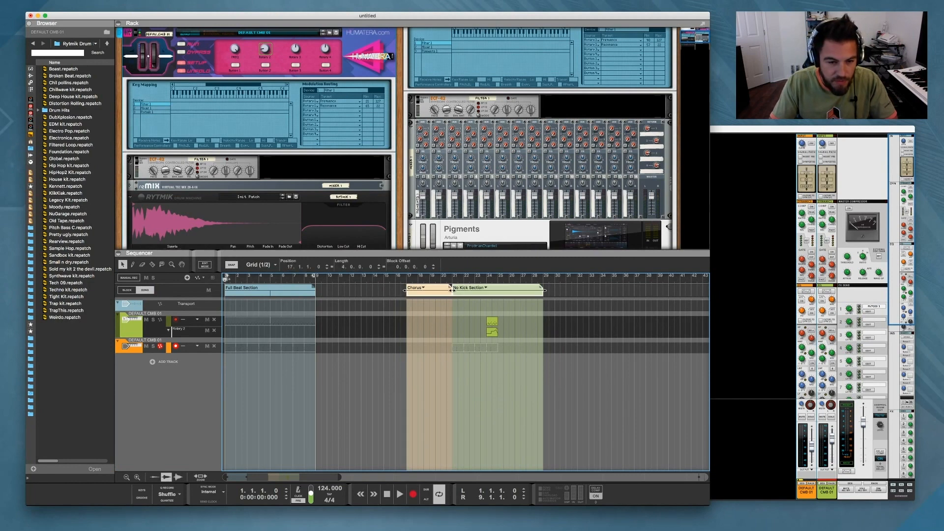
drag(433, 290, 340, 291)
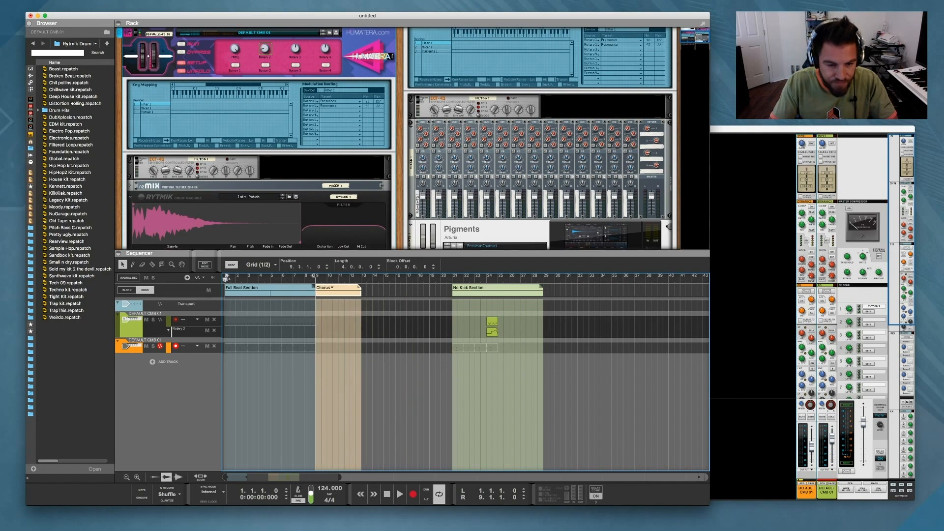
drag(467, 290, 377, 291)
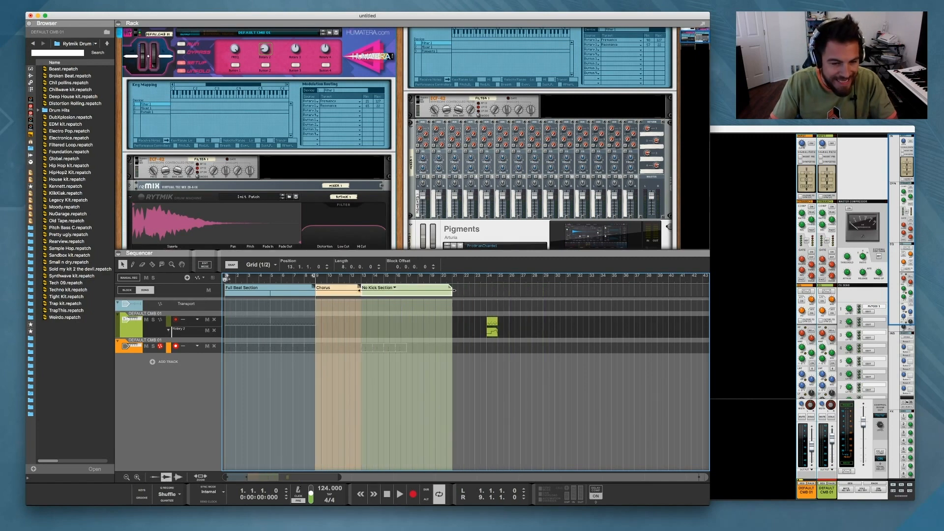
Step: Place an empty one-beat clip on the drum track at bar 4, beat 4, over the Full Beat Section
mouse_move(491, 321)
mouse_down()
mouse_move(263, 331)
mouse_move(259, 321)
mouse_move(492, 321)
mouse_up()
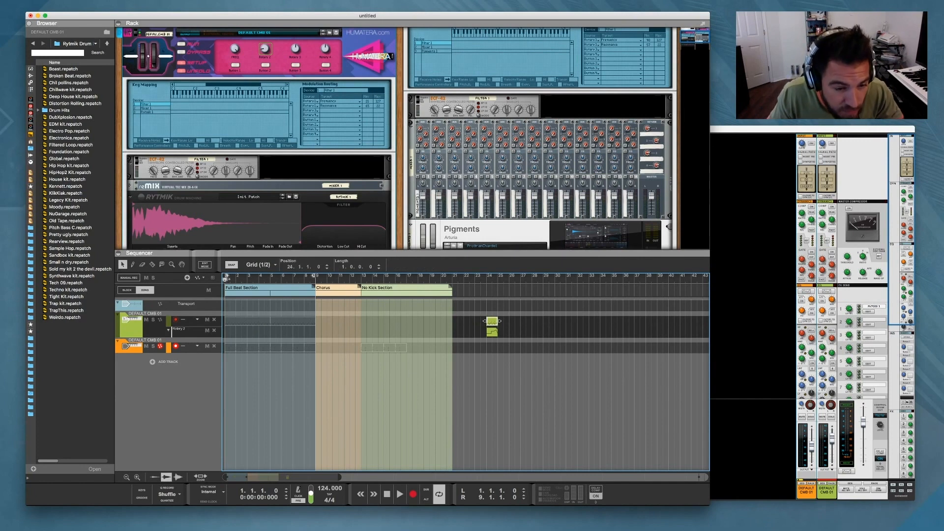
double_click(313, 322)
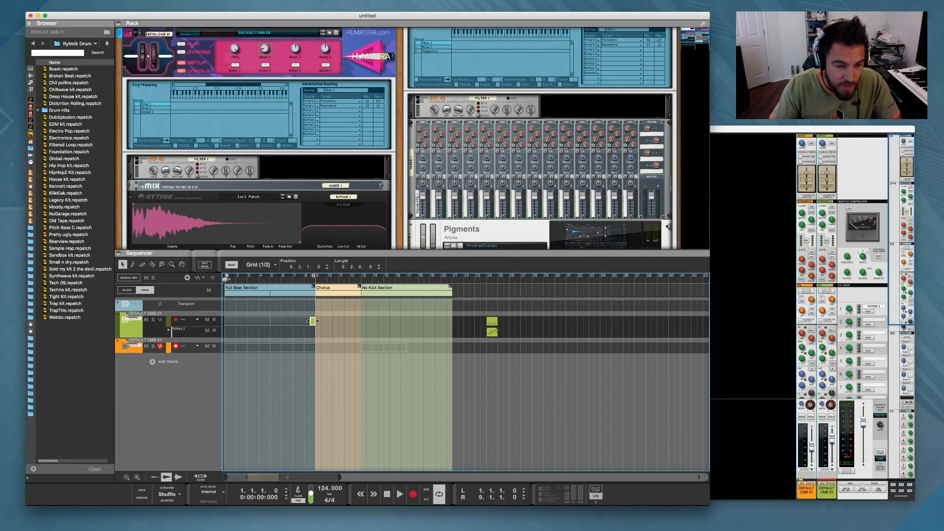
drag(313, 321, 267, 321)
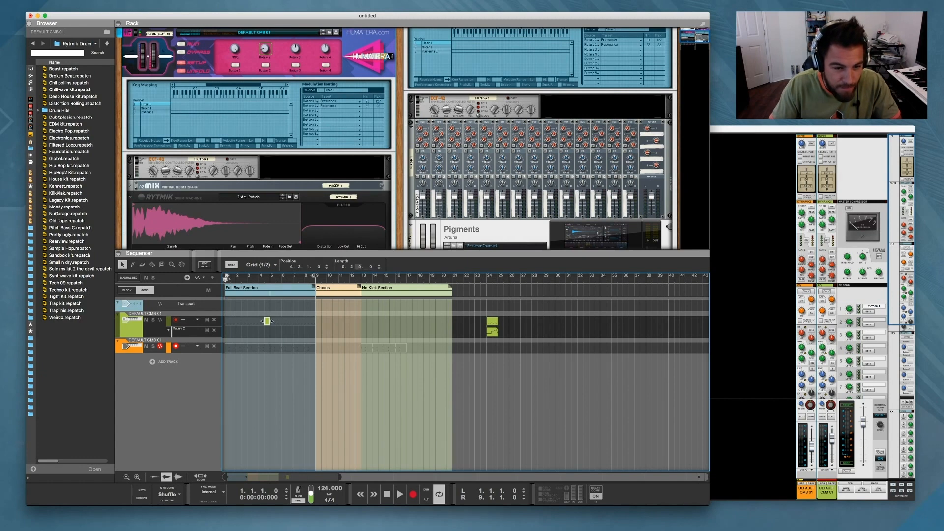
scroll(359, 267, down, 2)
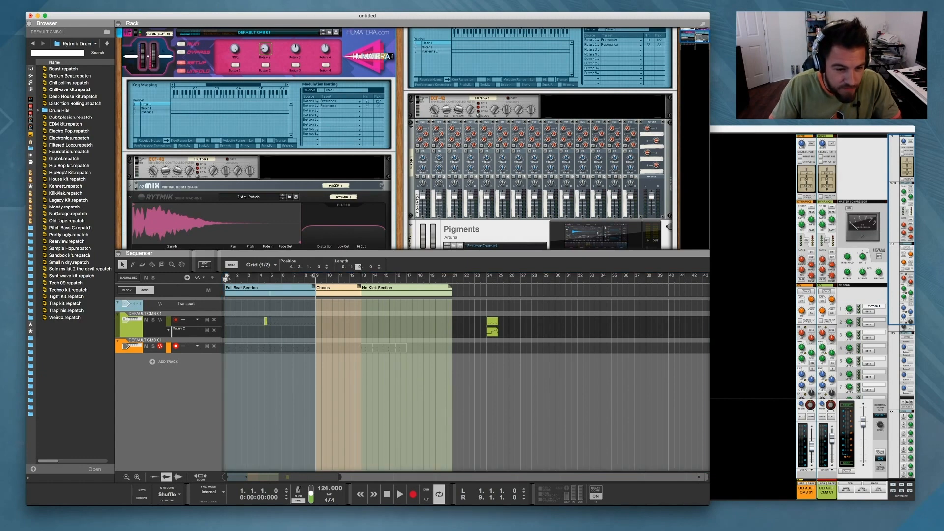
click(265, 321)
drag(265, 321, 272, 321)
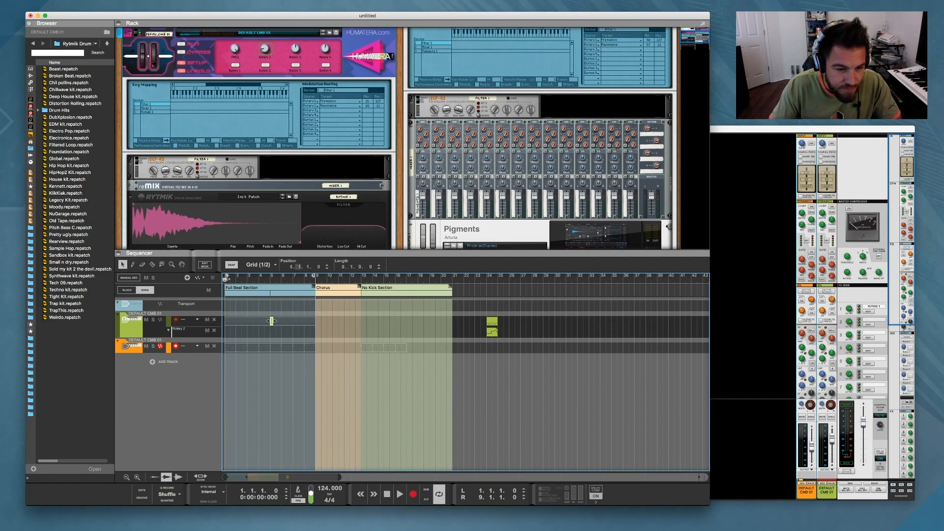
drag(307, 267, 306, 271)
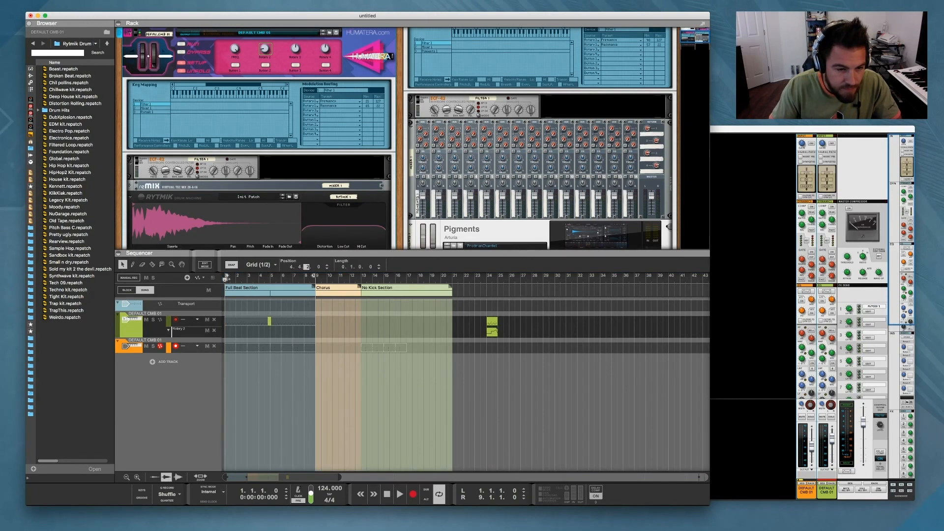
click(269, 321)
Step: Play the song and restart it from the beginning to hear how the empty drum clip overrides the block
key(space)
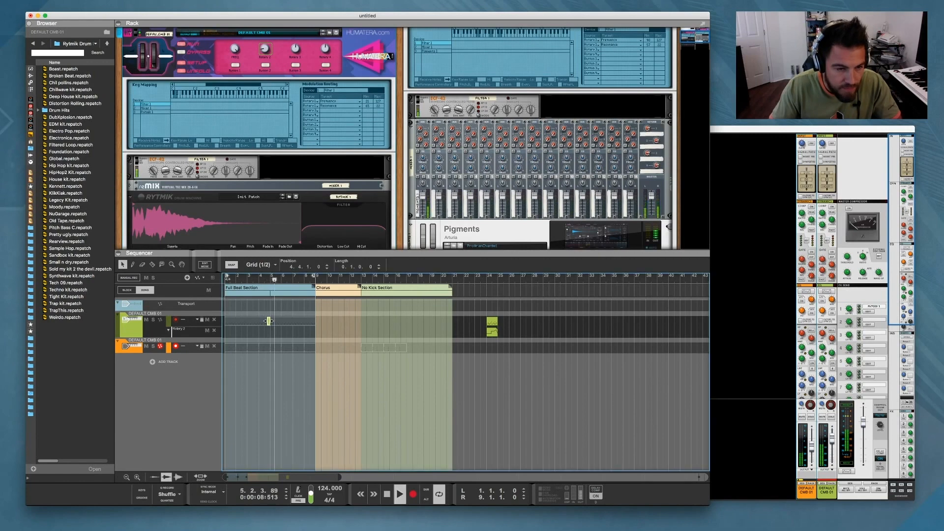
key(KP_1)
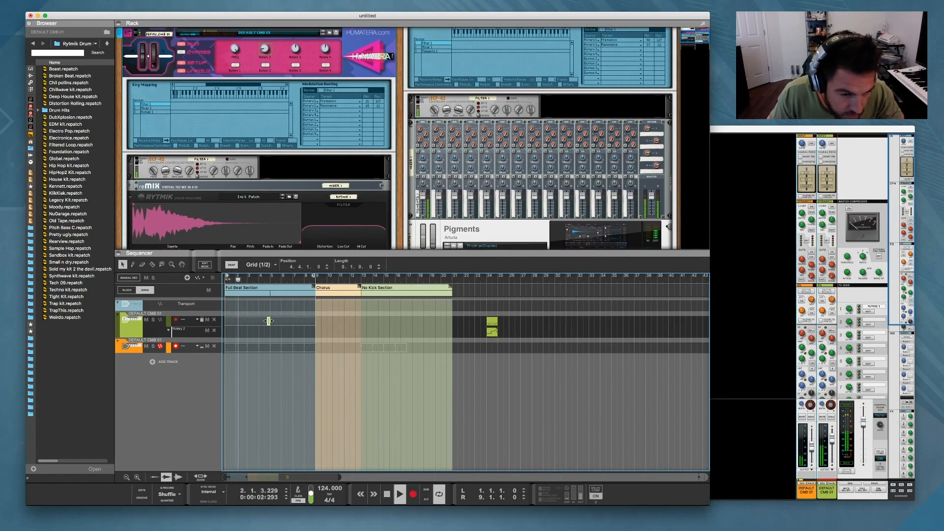
Step: Try an empty two-beat clip on the chord track at bar 4, stop playback, and delete both empty clips
double_click(261, 347)
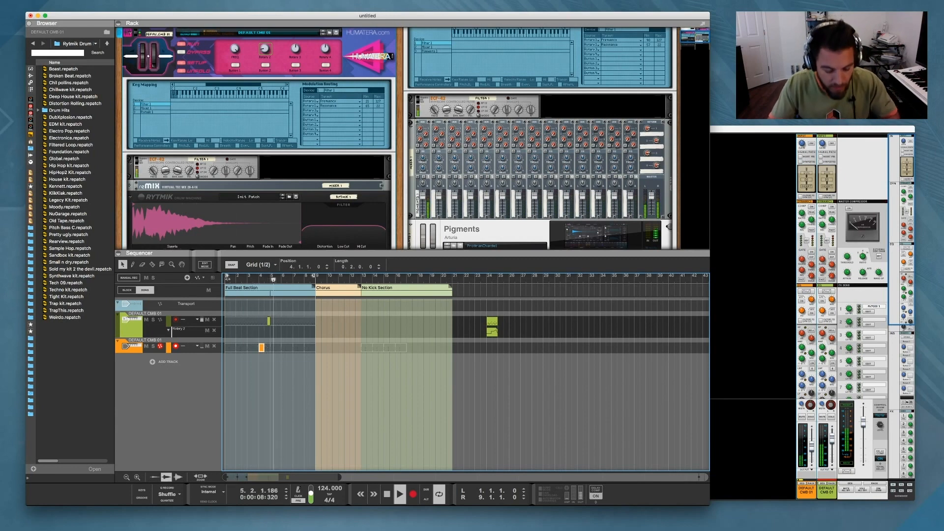
key(Delete)
key(space)
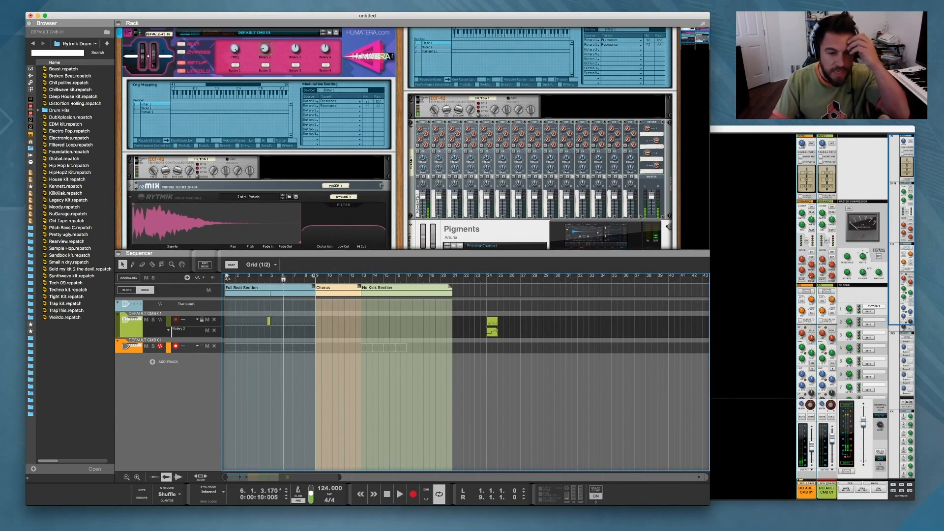
double_click(274, 321)
key(Delete)
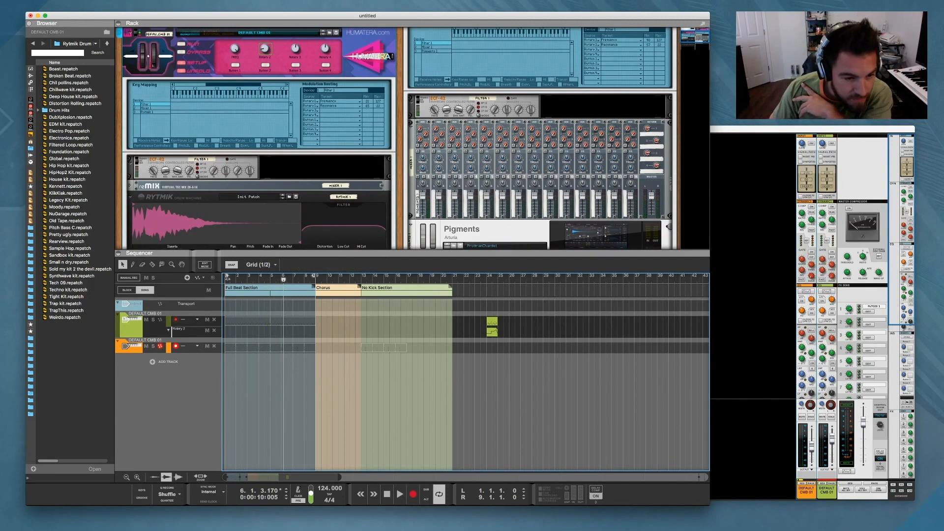
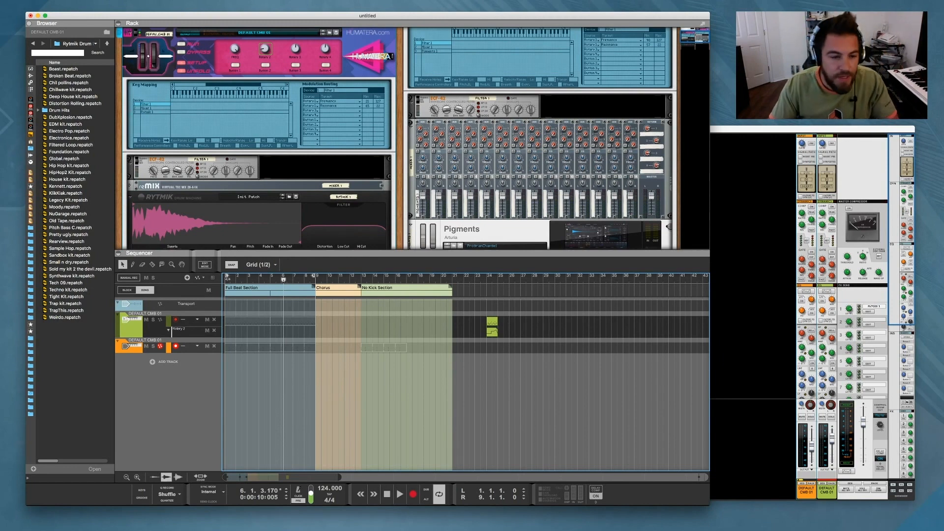
Step: Shift all block clips eight bars along the song so that Full Beat Section starts at bar 9
click(285, 288)
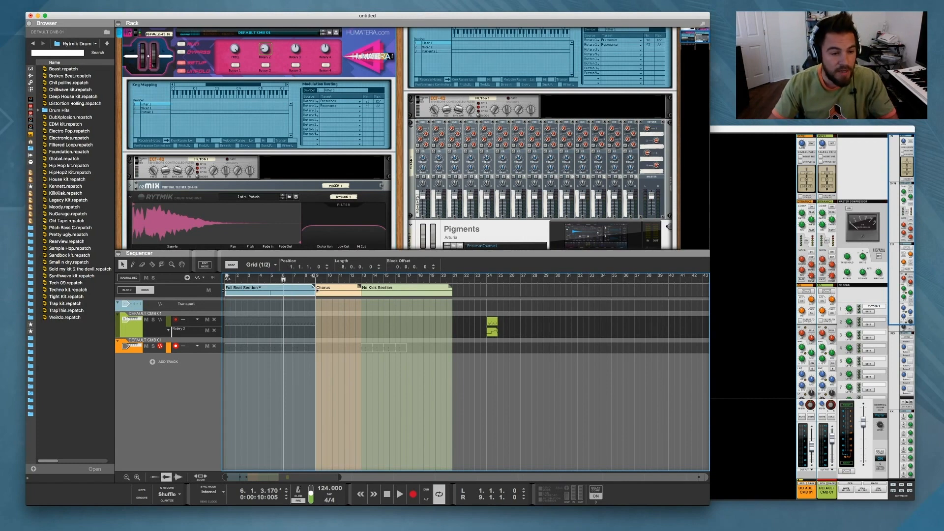
click(127, 290)
click(145, 290)
click(276, 290)
drag(496, 286, 354, 293)
Step: Move the leftover drum clips to bar 1, duplicate them across four bars, and set the right locator to bar 5
mouse_move(463, 316)
mouse_down()
mouse_move(510, 327)
mouse_move(499, 337)
mouse_move(215, 320)
mouse_move(247, 322)
mouse_move(227, 335)
mouse_up()
drag(237, 321, 259, 321)
click(275, 373)
drag(313, 276, 269, 276)
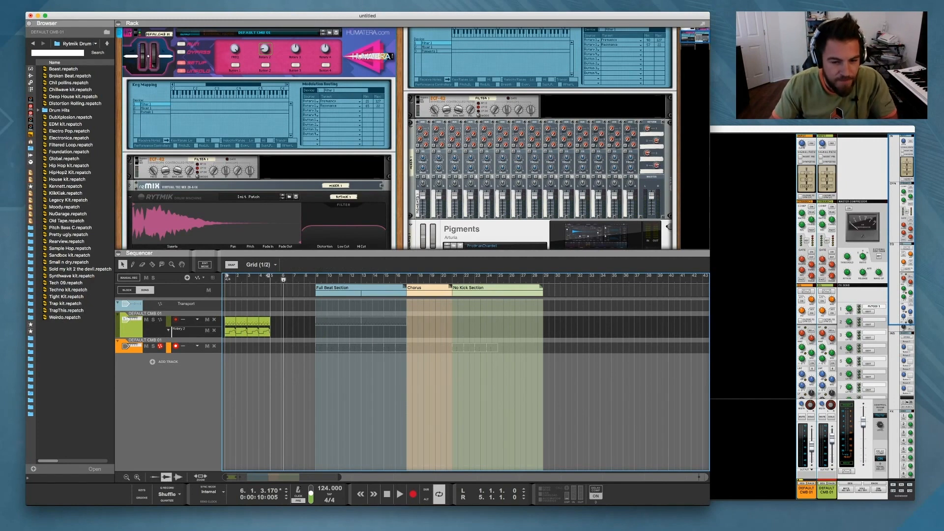
Step: Switch to Block 4 in the block view, draw a one-bar clip on the chord track, and open it for note editing
mouse_move(418, 288)
mouse_down()
mouse_move(236, 287)
mouse_move(419, 288)
mouse_up()
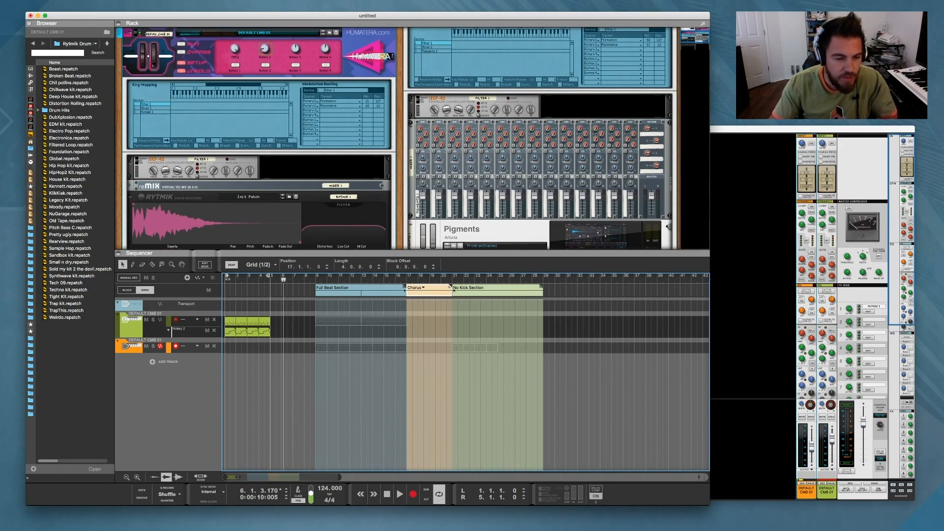
click(127, 289)
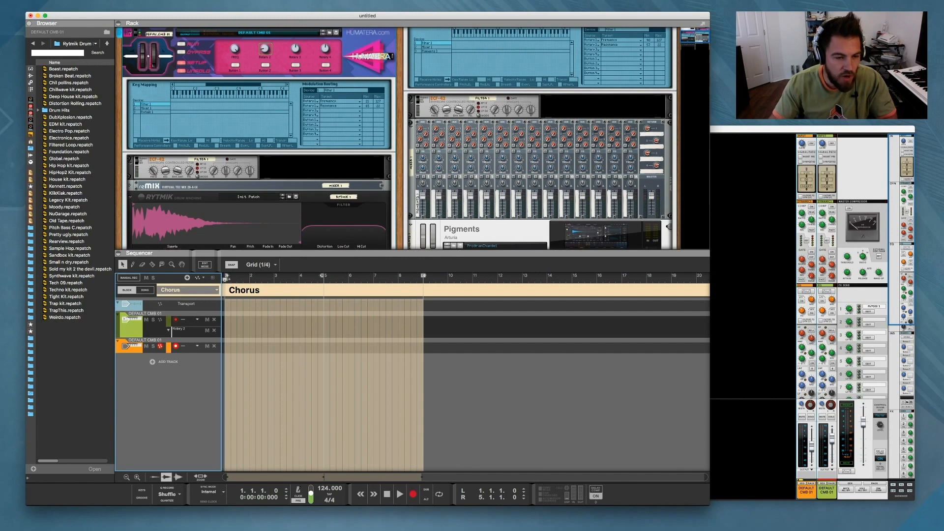
click(179, 300)
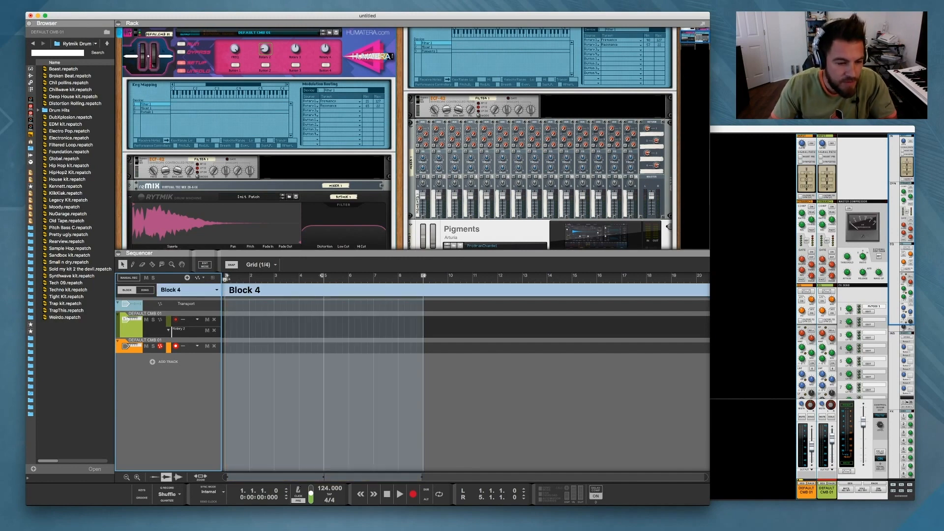
mouse_move(227, 346)
mouse_down()
mouse_move(262, 347)
mouse_move(249, 346)
mouse_up()
double_click(242, 346)
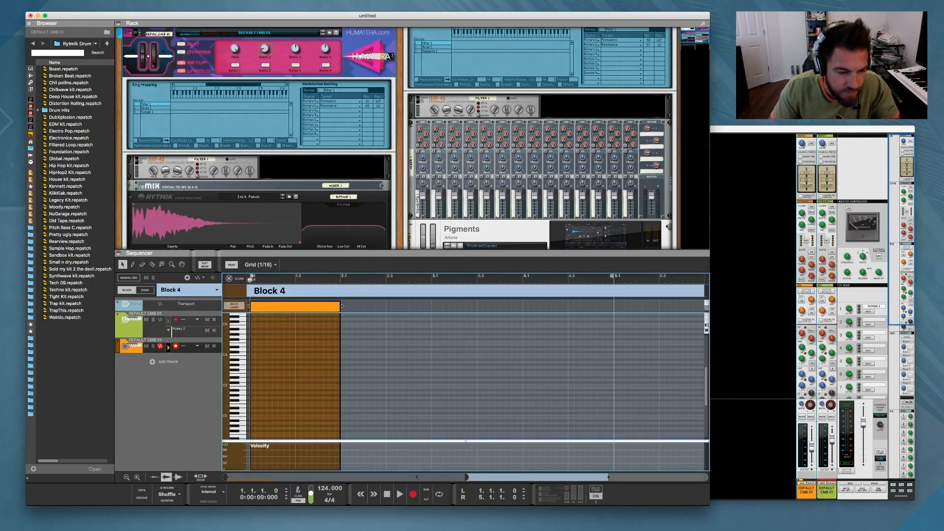
Step: Draw six descending notes in Block 4's one-bar chord clip: three on D4, followed by B3, G3 and D3
double_click(264, 350)
double_click(281, 349)
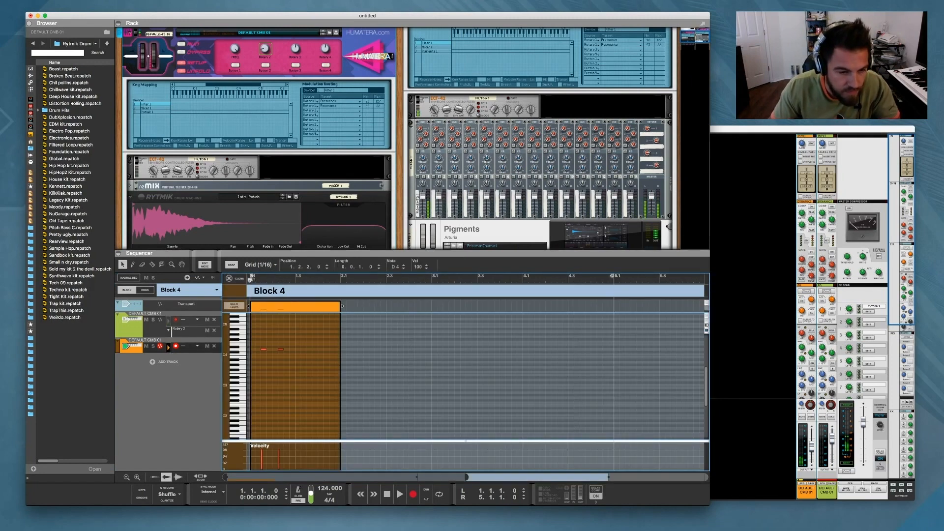
double_click(297, 350)
double_click(315, 358)
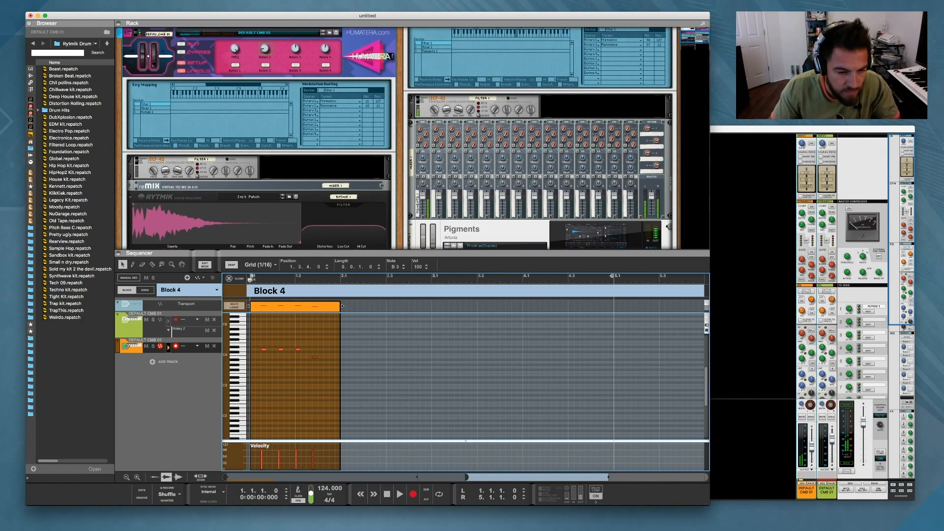
double_click(325, 365)
drag(325, 365, 326, 367)
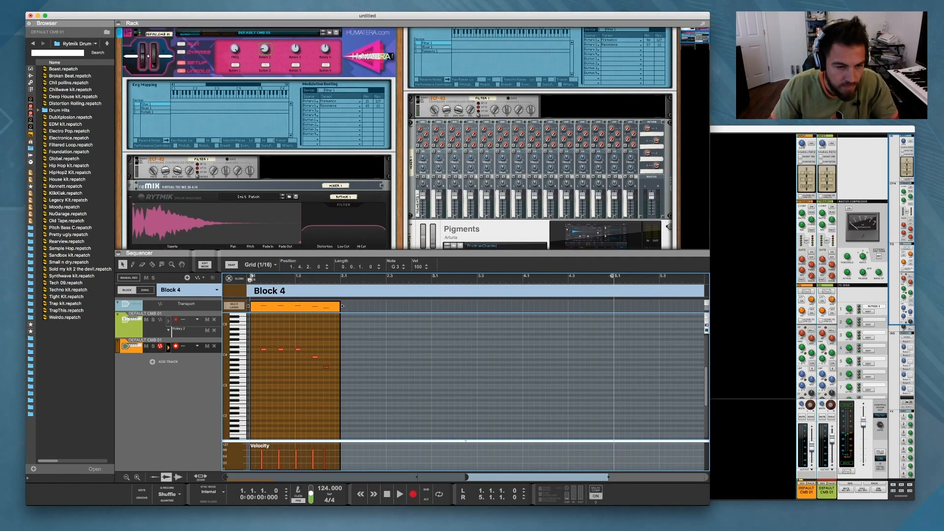
double_click(325, 379)
Step: Set the locators around the one-bar chord clip, play it back, and close note editing
key(super+l)
key(space)
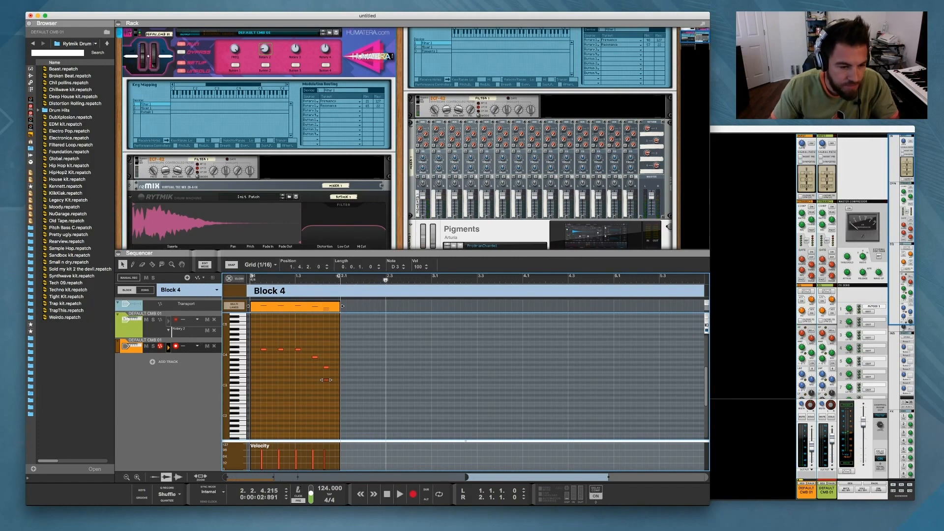
key(space)
key(super+e)
key(Escape)
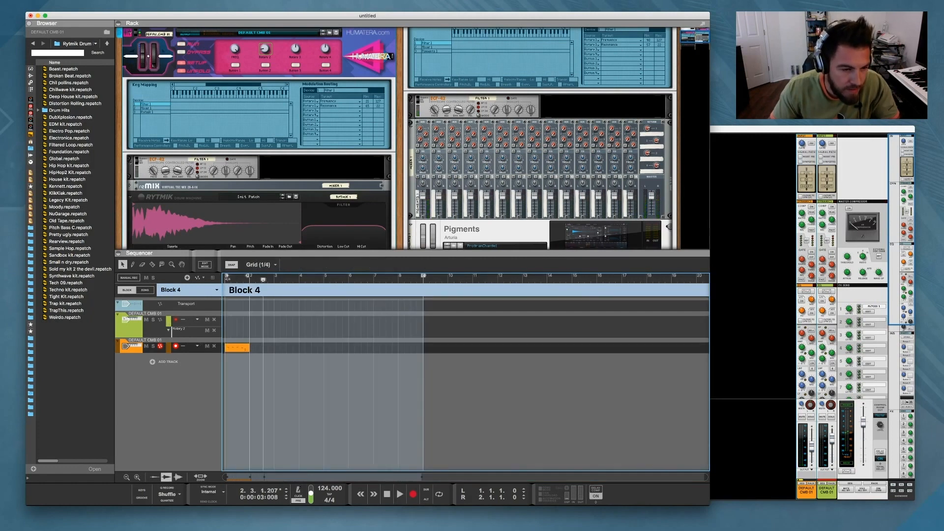
Step: Duplicate the chord clip across four bars in Block 4 and set the block's end to bar 5
click(145, 290)
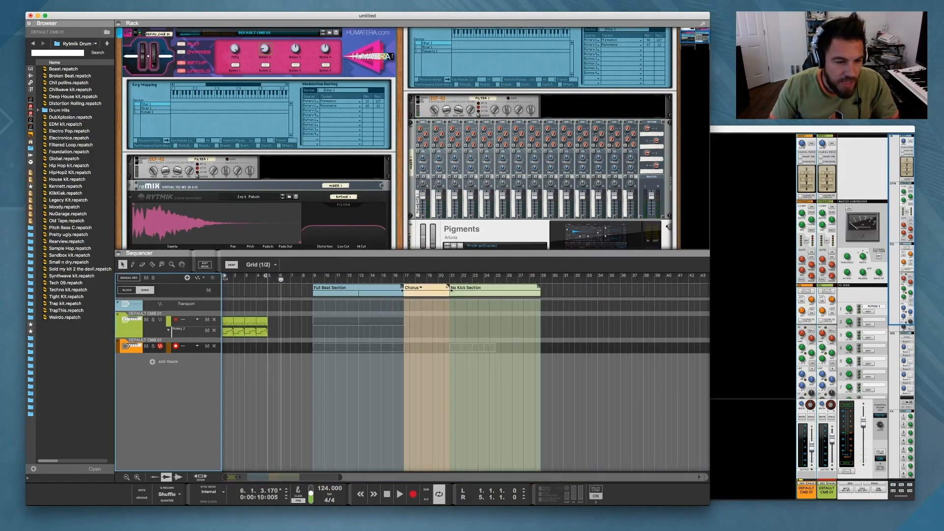
click(127, 290)
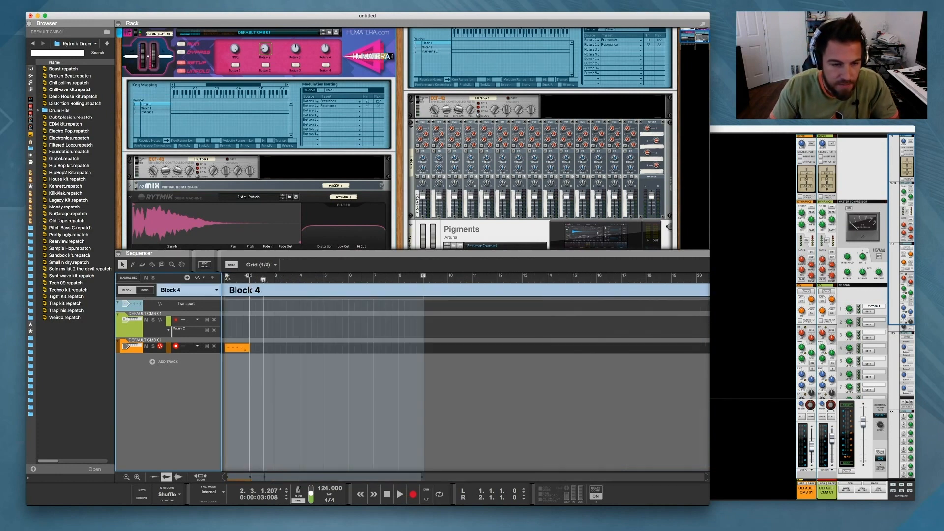
click(315, 388)
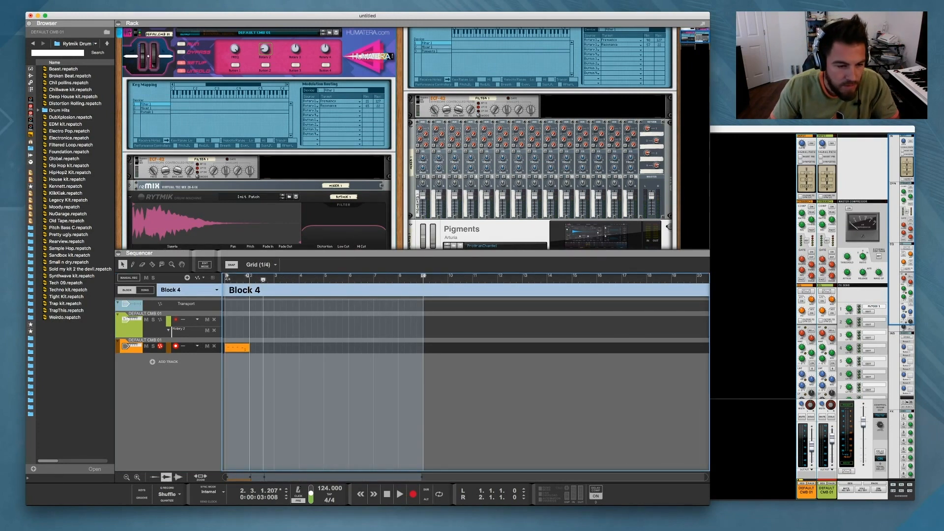
drag(237, 347, 299, 347)
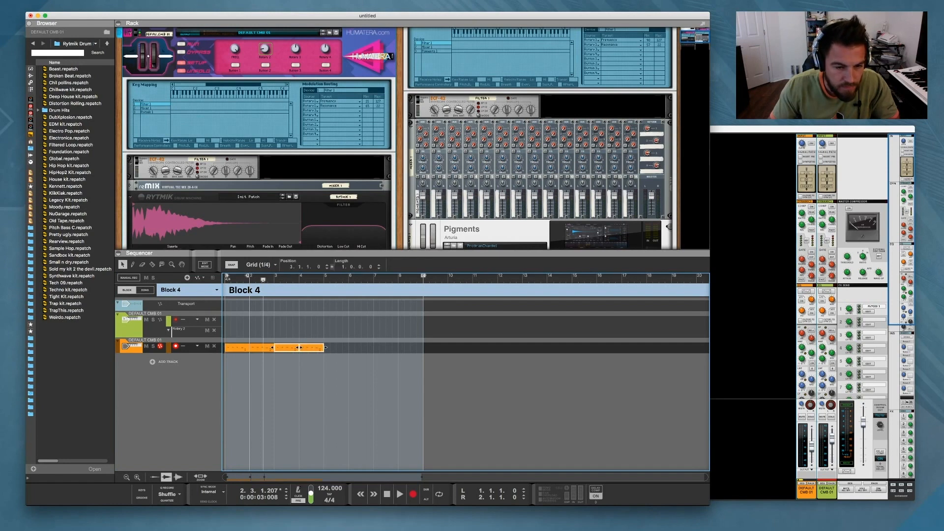
drag(423, 276, 324, 276)
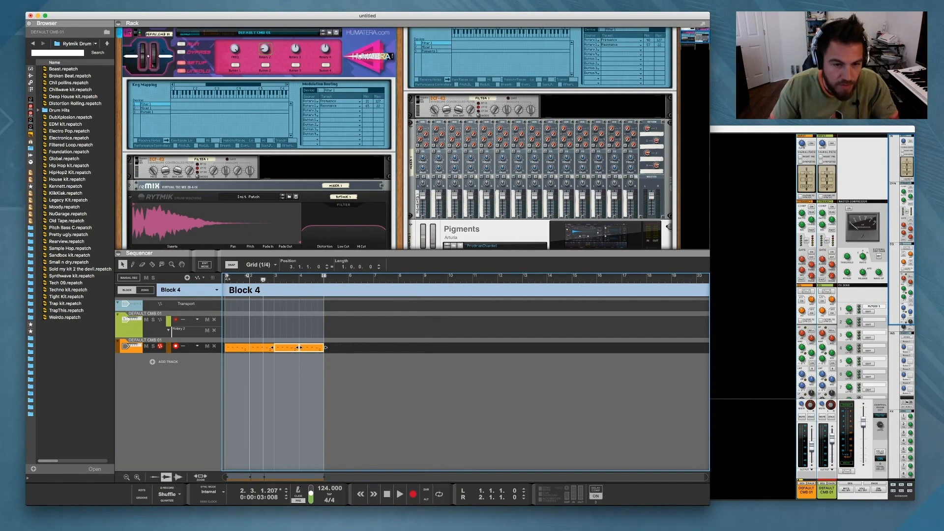
mouse_move(324, 276)
mouse_down()
mouse_move(454, 276)
mouse_move(324, 276)
mouse_up()
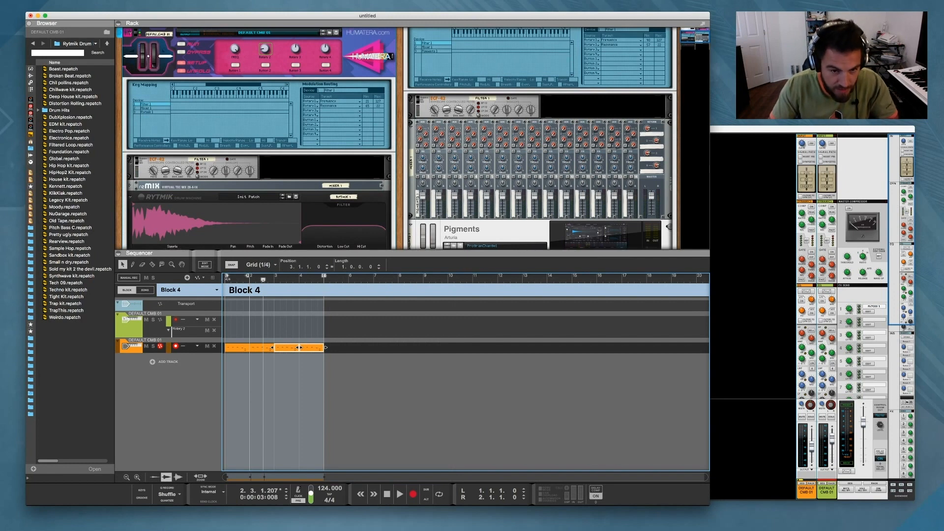
Step: Try moving the loop locators along Block 4's ruler and undo the moves
drag(248, 276, 379, 276)
key(super+z)
drag(226, 276, 306, 276)
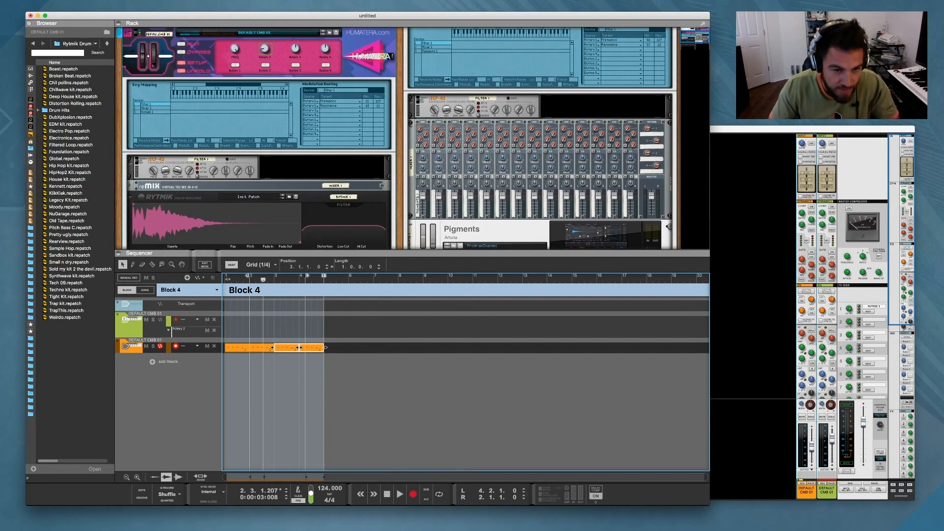
key(super+z)
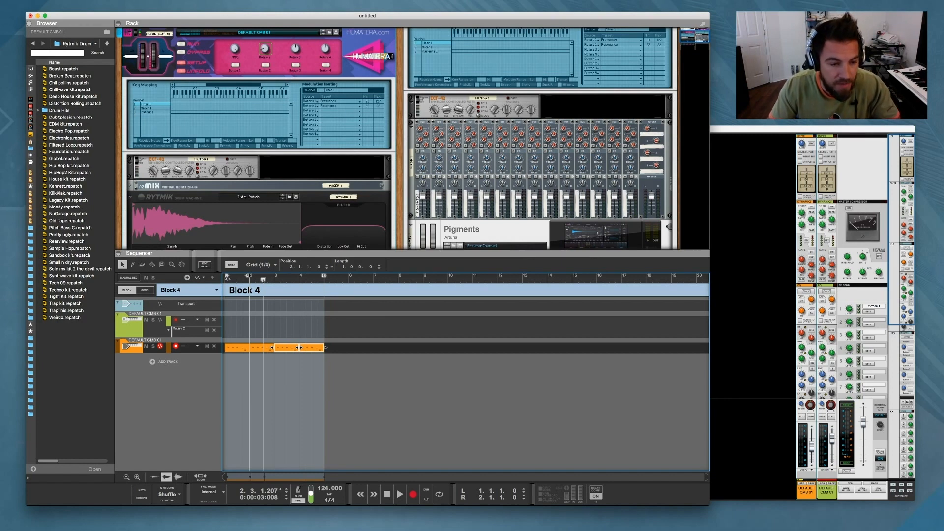
Step: Return the song position to the start and set Block 4's right locator to bar 5
key(shift+Return)
click(374, 394)
drag(248, 276, 323, 276)
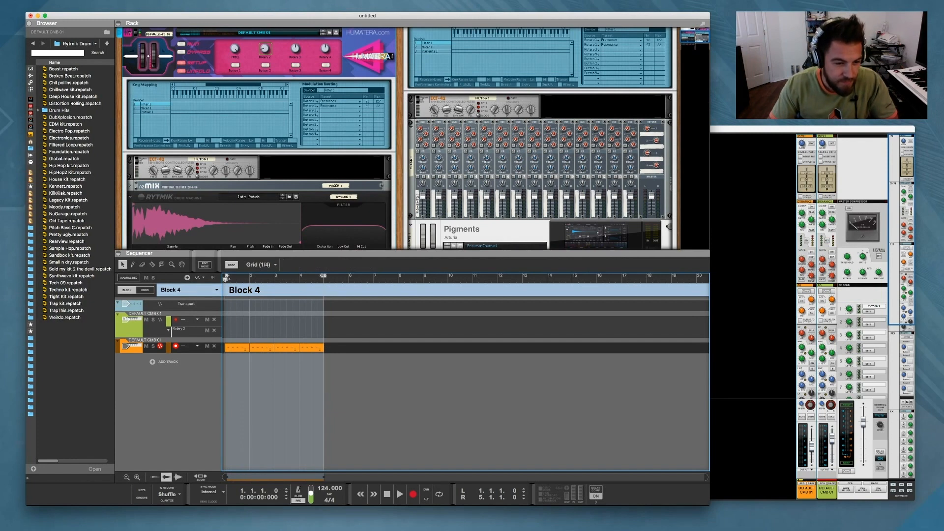
Step: Draw a four-bar block clip at bar 1 in the song view, assign Block 4 to it, and audition it
click(145, 291)
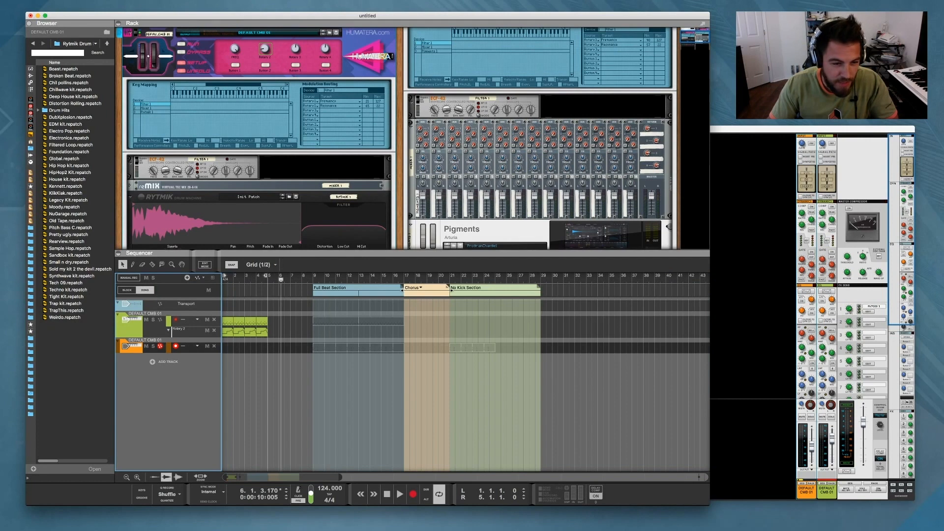
mouse_move(223, 291)
mouse_down()
mouse_move(280, 291)
mouse_move(262, 290)
mouse_move(270, 290)
mouse_up()
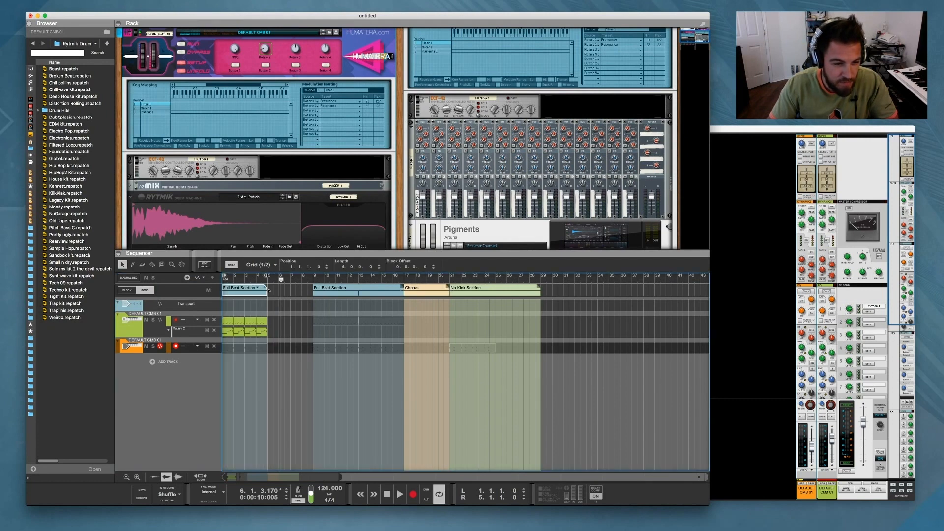
key(4)
key(shift+Return)
key(shift+Return)
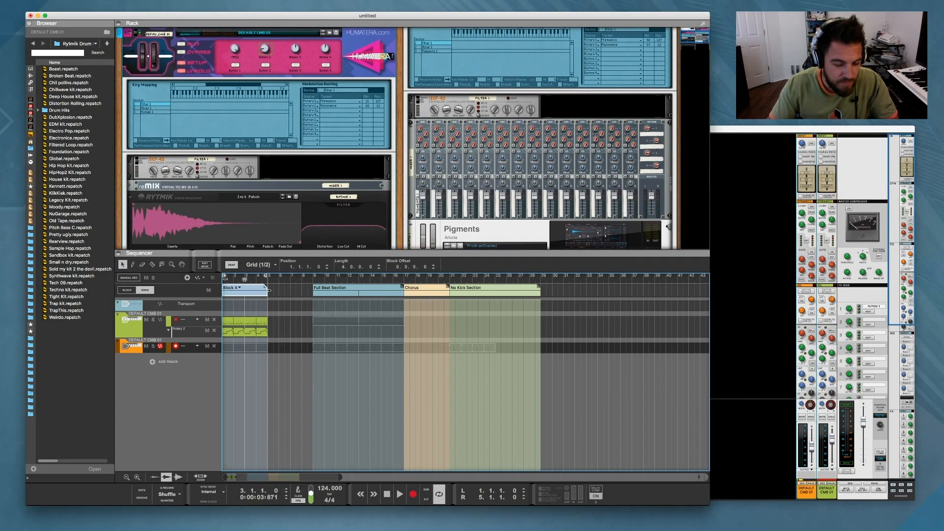
key(space)
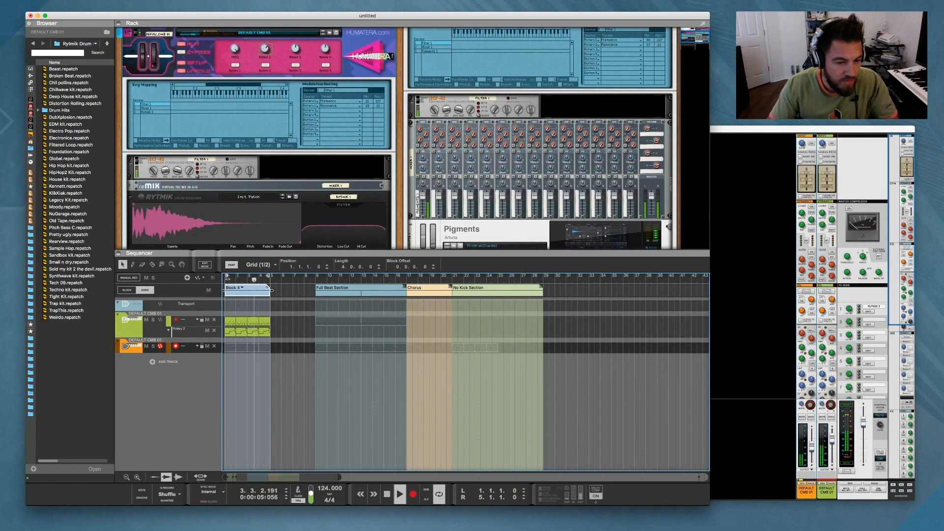
key(space)
Step: Move the Block 4 clip to bar 5 and the No Kick Section clip to bar 1, and audition the arrangement
drag(251, 291, 296, 291)
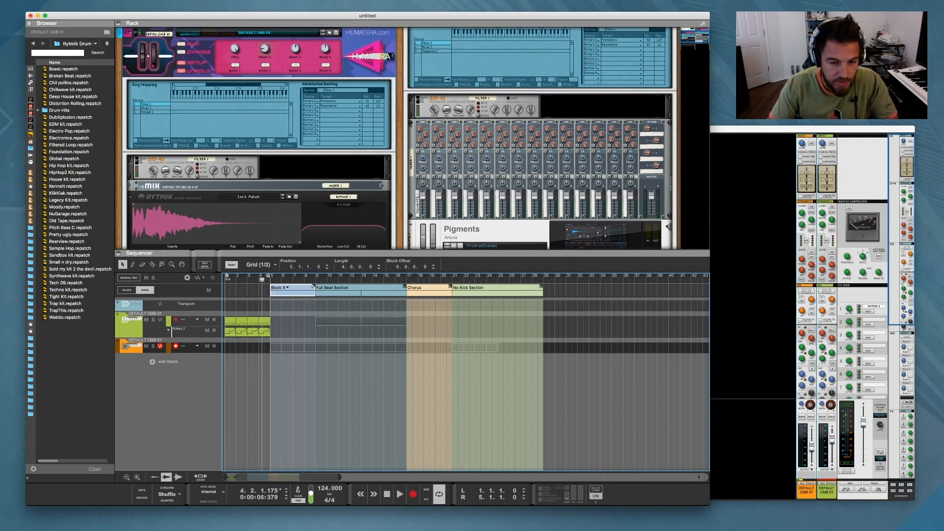
drag(494, 291, 267, 291)
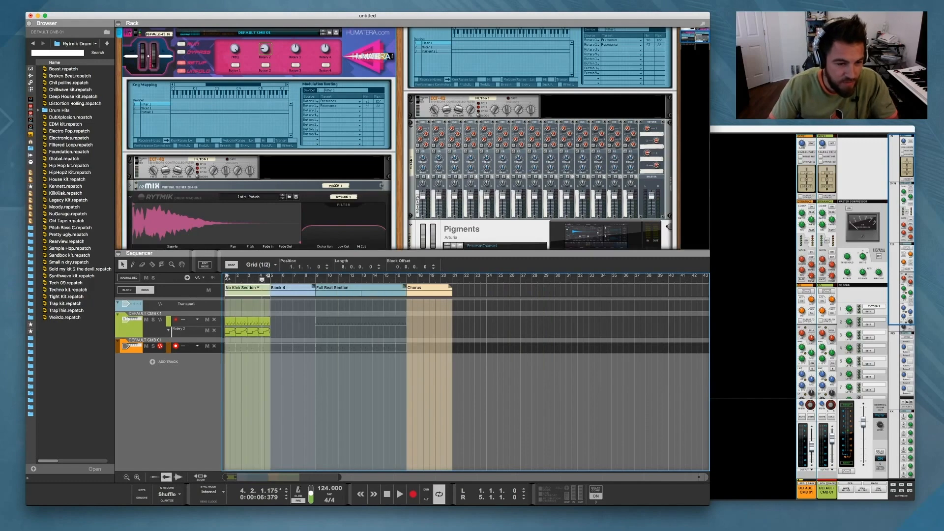
key(space)
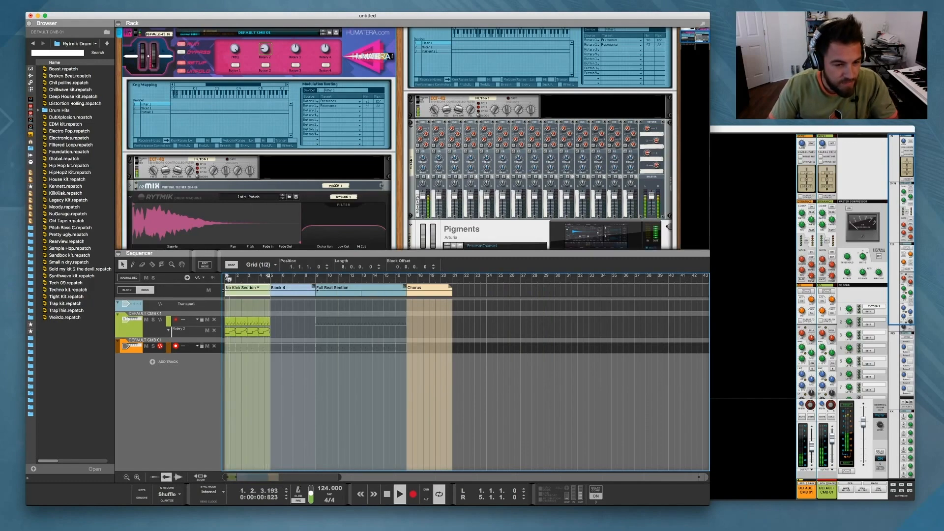
key(space)
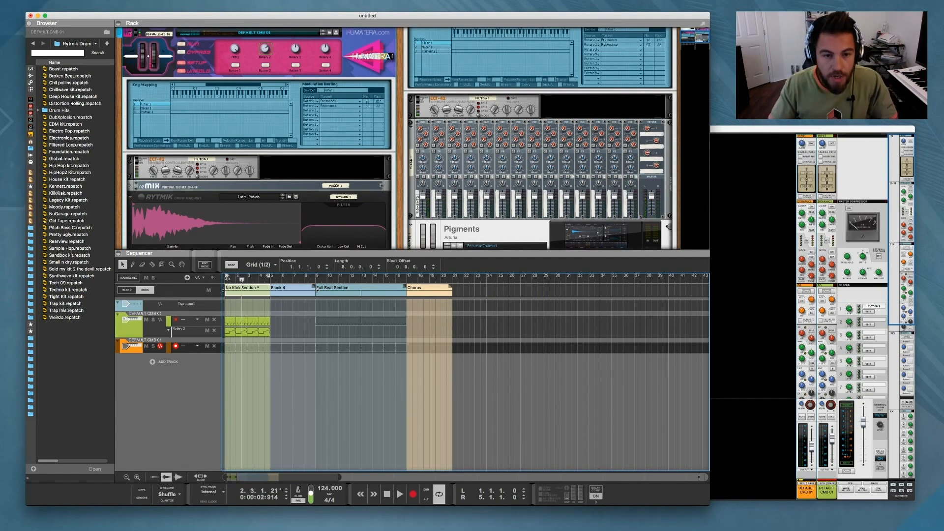
Step: Collapse both Combinators in the rack by hiding their programmers and contained devices
scroll(397, 137, down, 5)
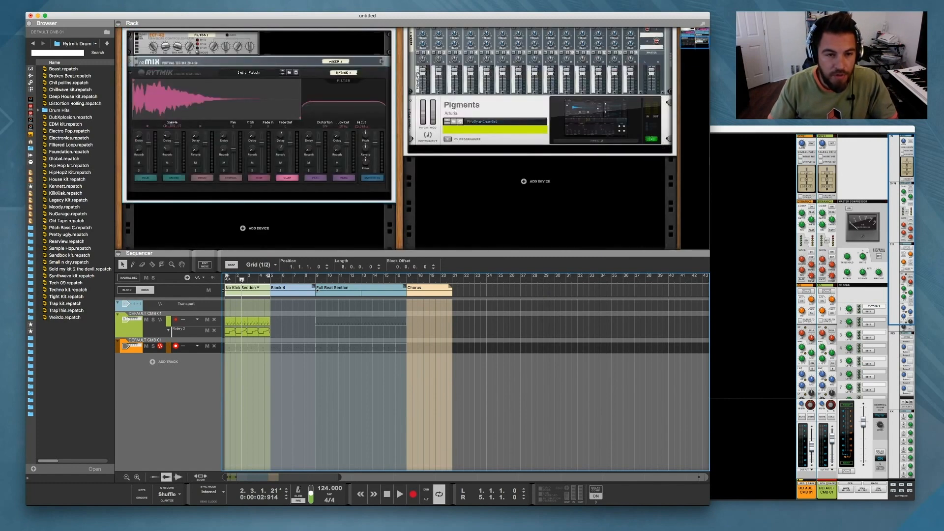
scroll(414, 129, down, 1)
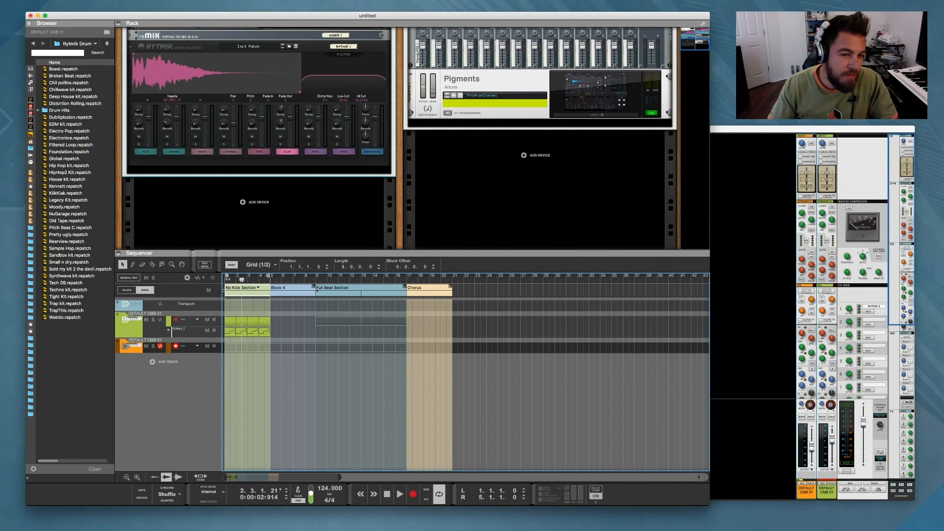
scroll(398, 137, up, 1)
scroll(398, 138, up, 4)
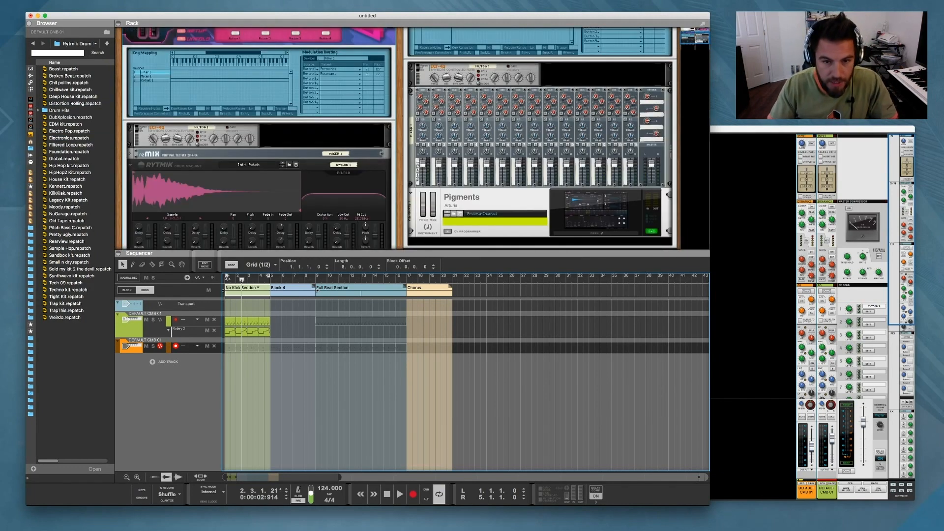
scroll(398, 138, up, 4)
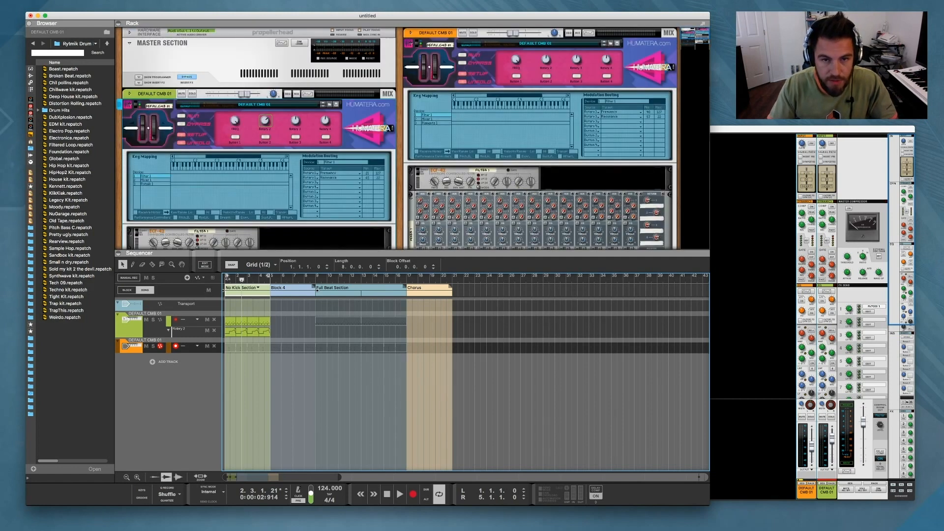
click(463, 73)
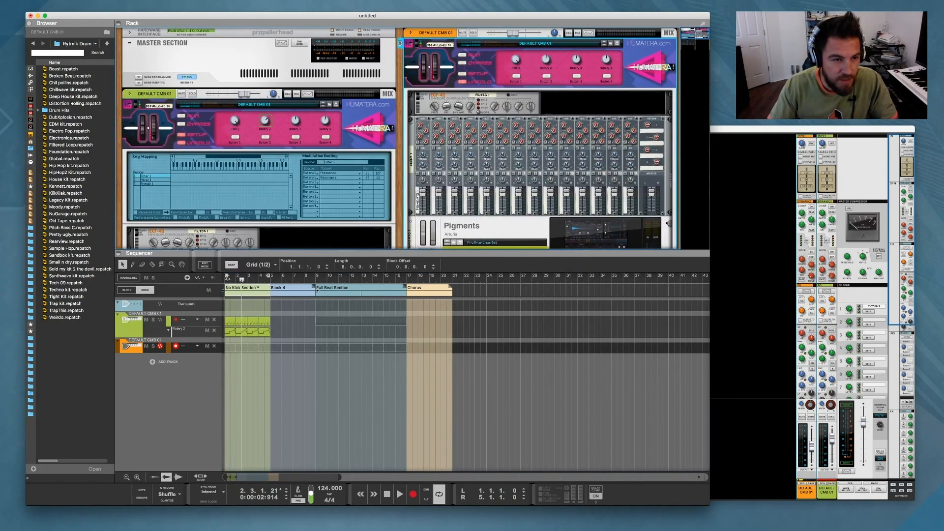
click(182, 135)
click(182, 143)
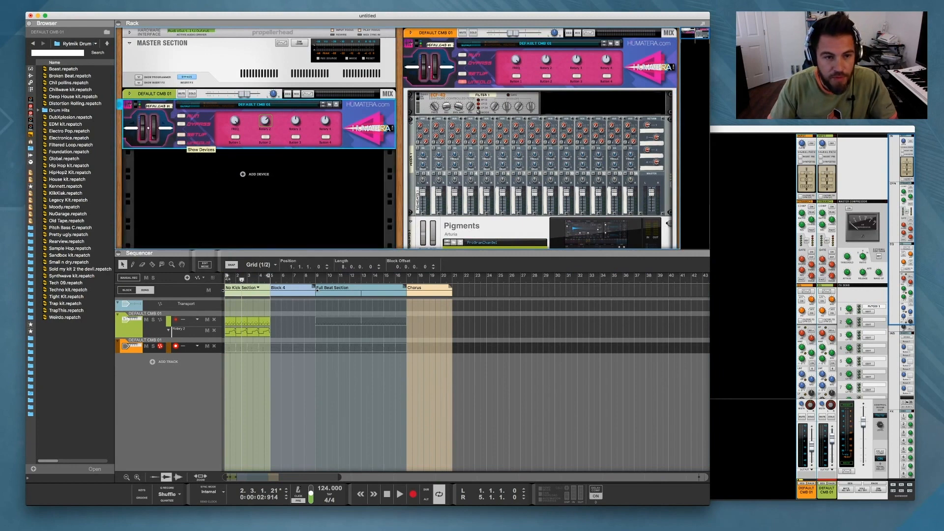
click(462, 82)
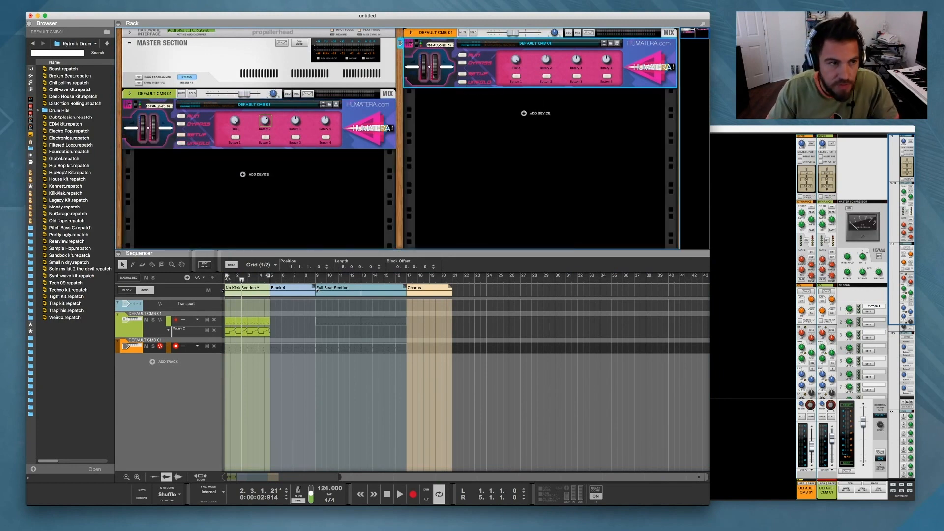
click(534, 152)
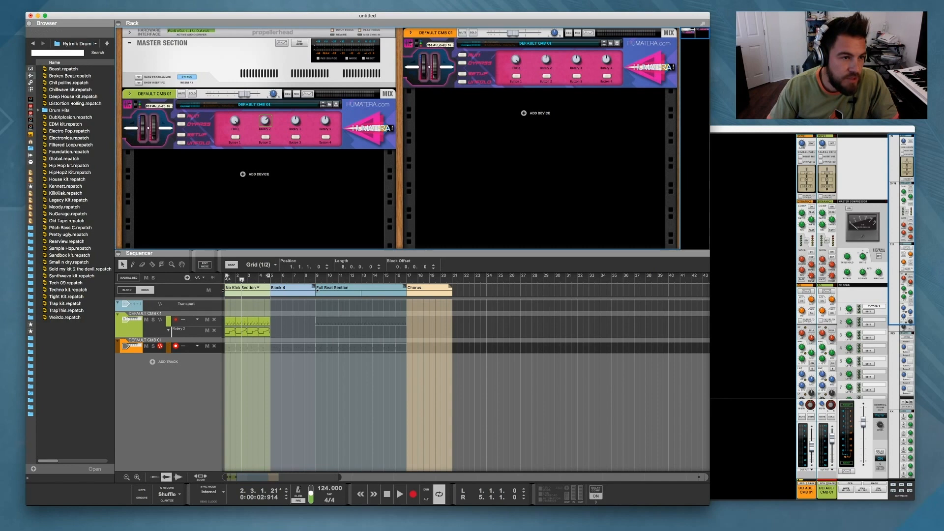
Step: Browse the effect and instrument devices, and add a third Combinator with the DEFAULT CMB 01 patch to the rack
click(31, 75)
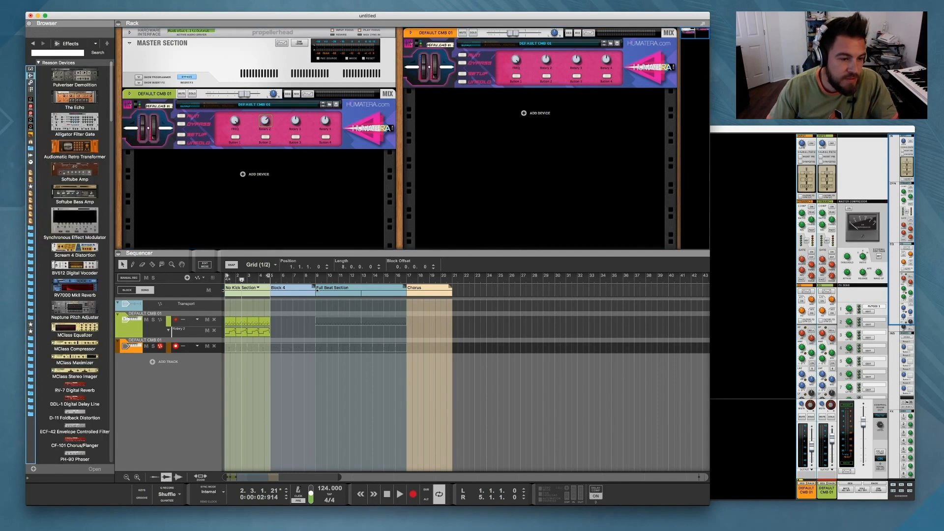
click(75, 268)
click(74, 289)
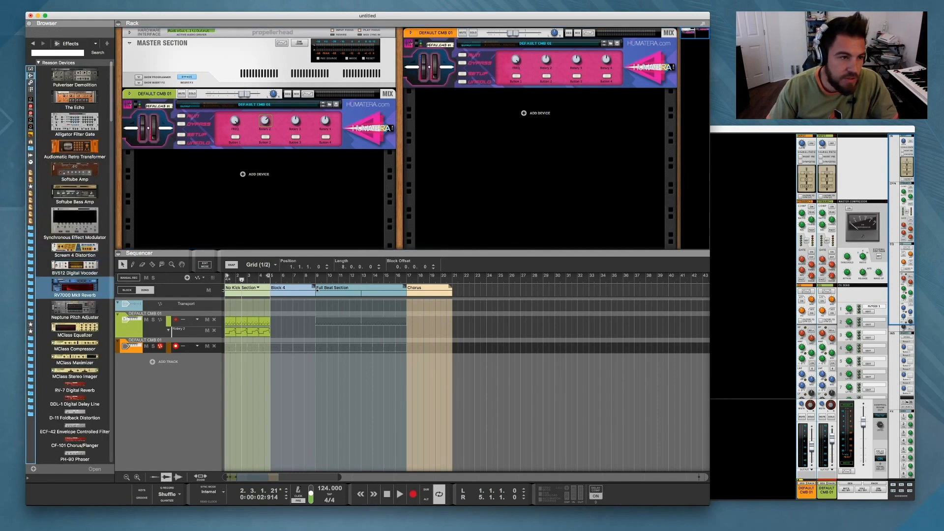
click(258, 209)
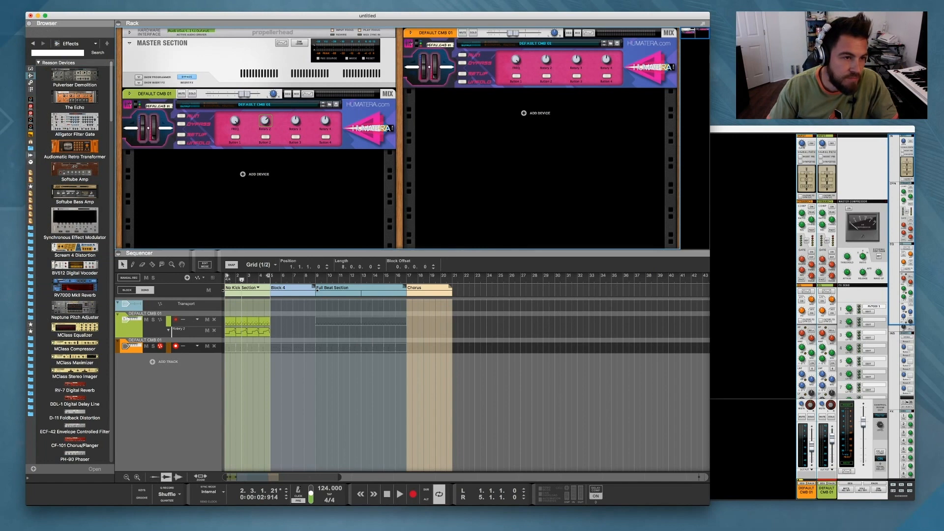
click(30, 69)
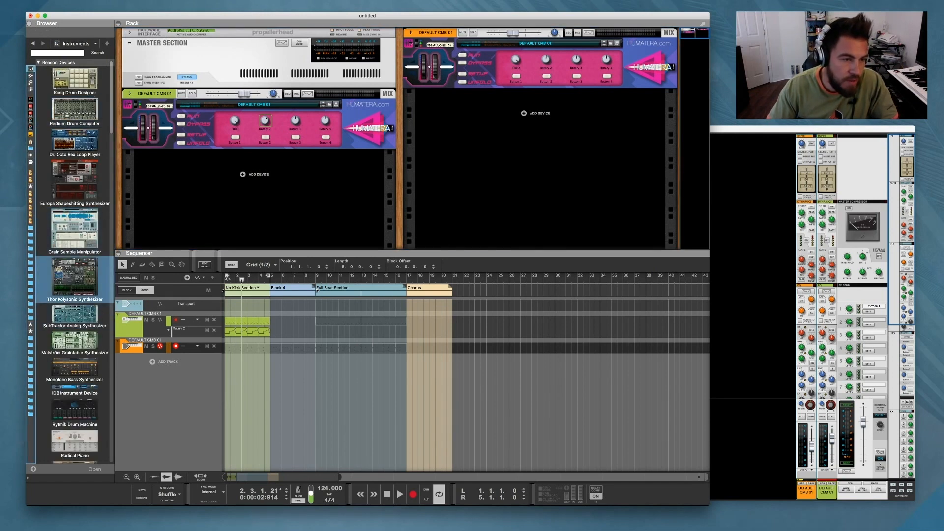
drag(30, 193, 540, 89)
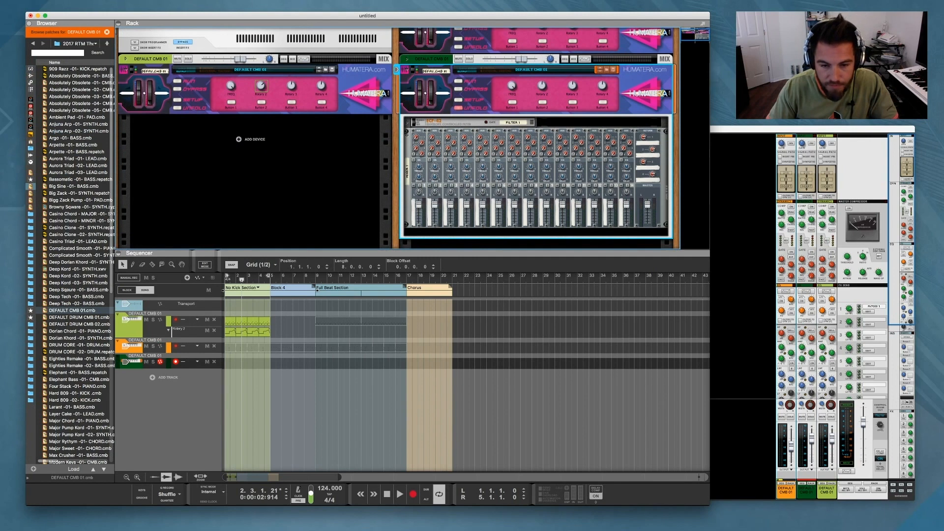
Step: Add a Europa synthesizer beneath the mixer in the third Combinator and load the Dual Fifth Pluck patch
click(536, 233)
double_click(73, 151)
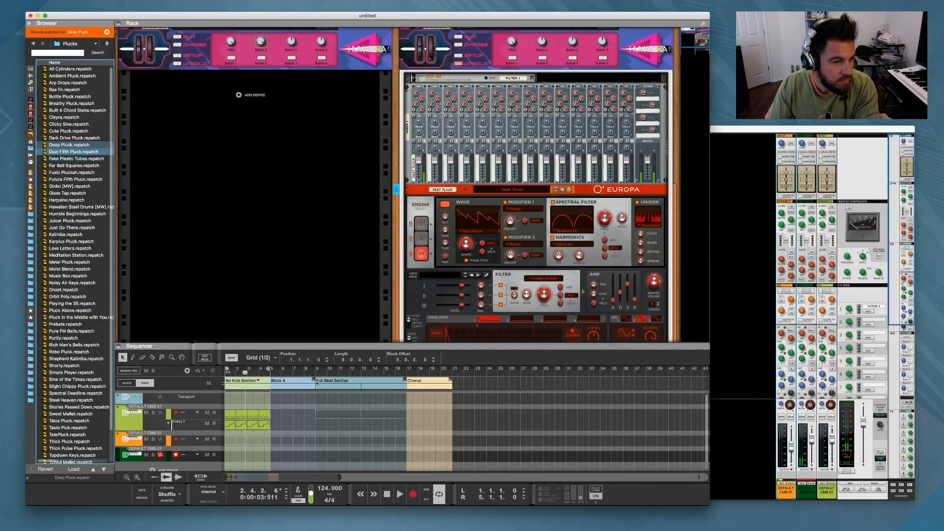
click(72, 173)
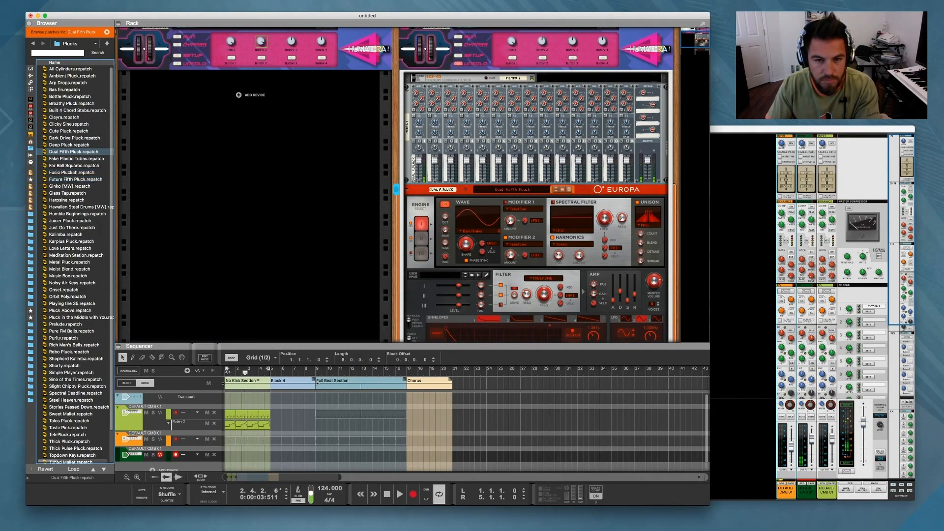
Step: Hide the sequencer to enlarge the rack and bring the whole Europa into view
scroll(538, 197, down, 2)
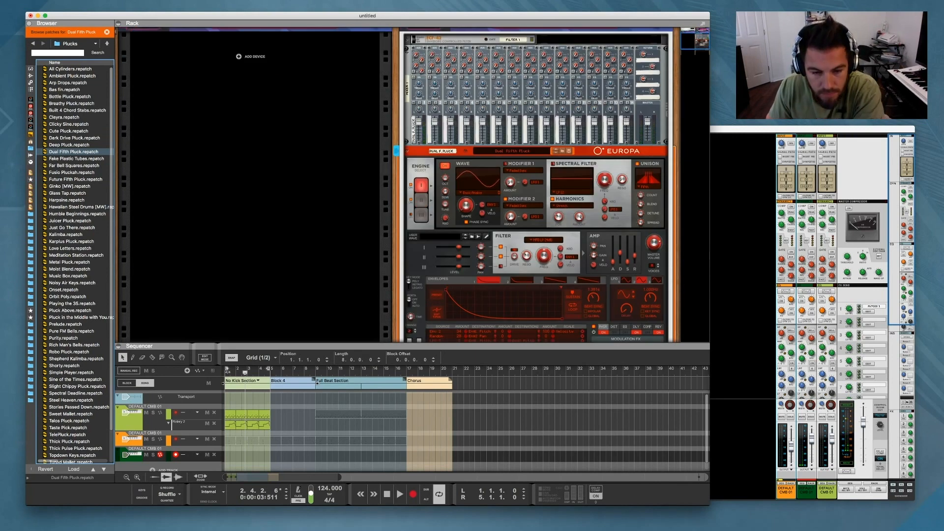
drag(443, 346, 442, 412)
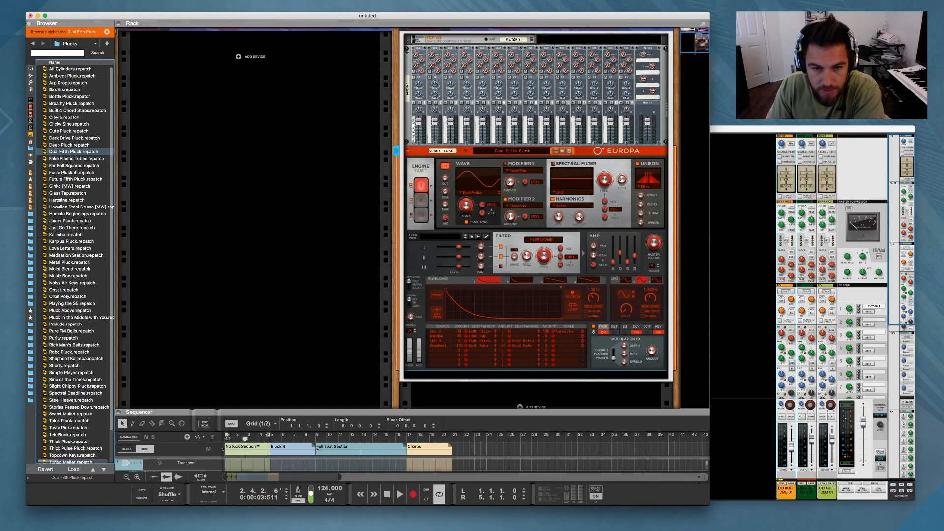
scroll(536, 217, up, 3)
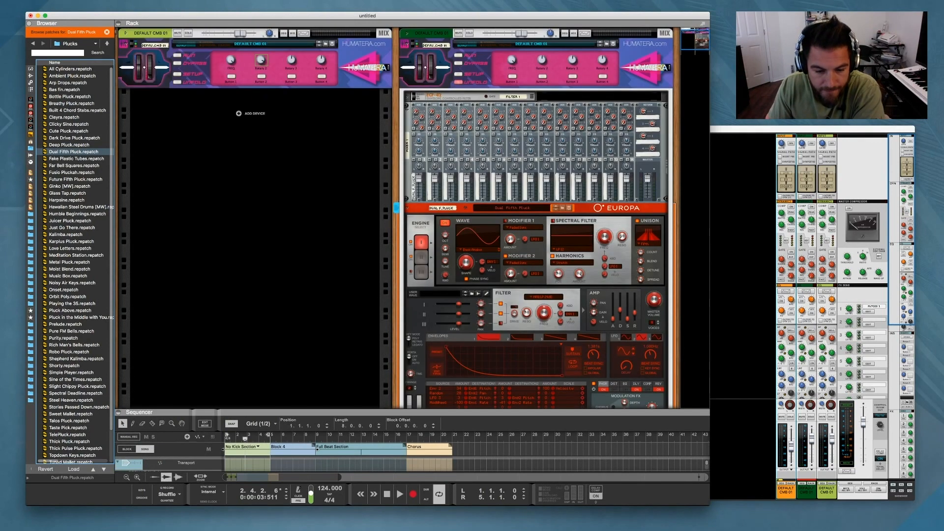
key(F6)
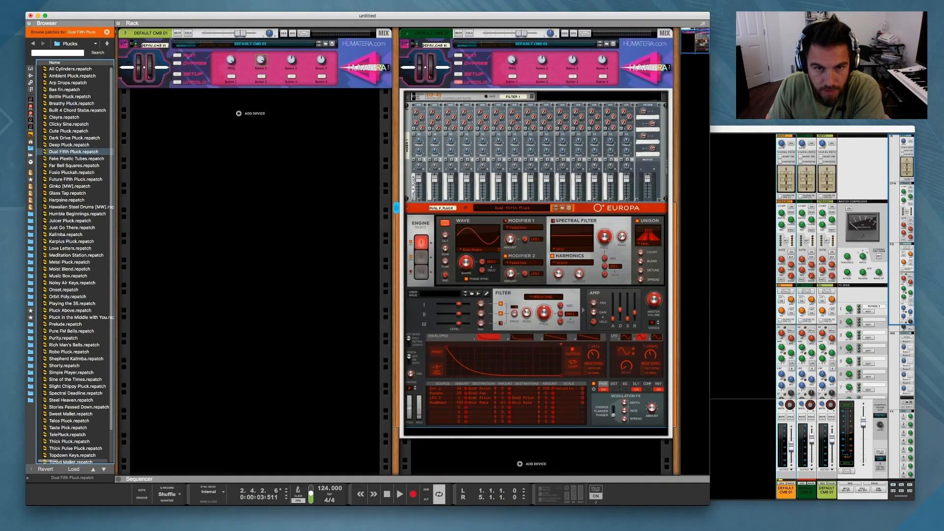
scroll(536, 246, down, 2)
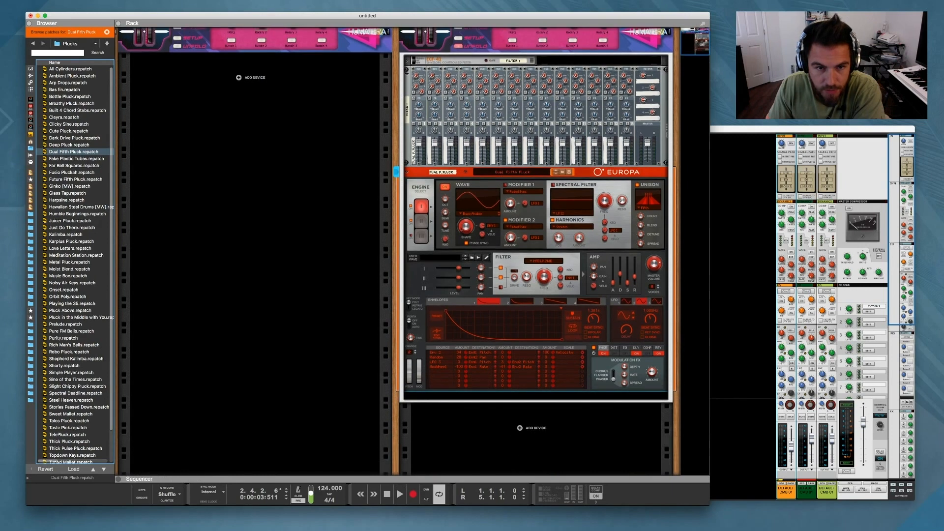
Step: Insert an RV7000 MkII Reverb between the mixer and the Europa, and check its cabling on the rack's rear
click(536, 117)
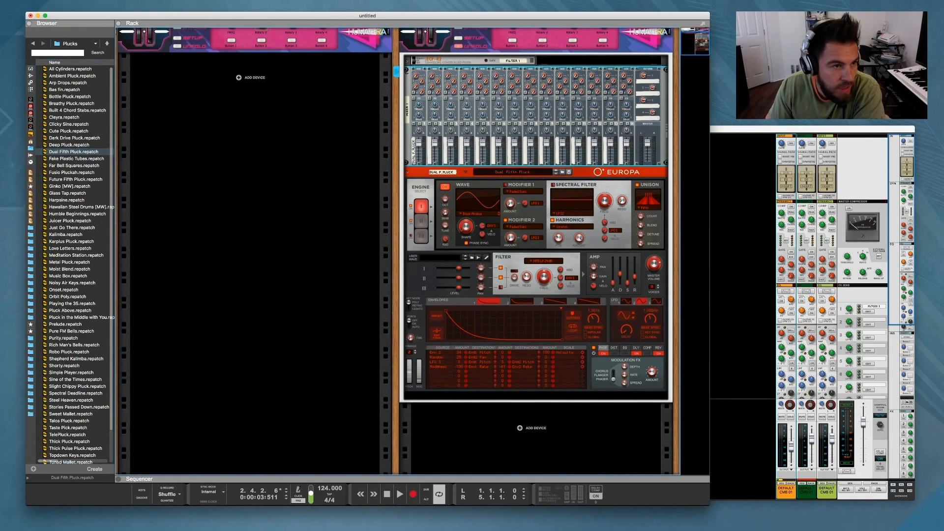
click(31, 75)
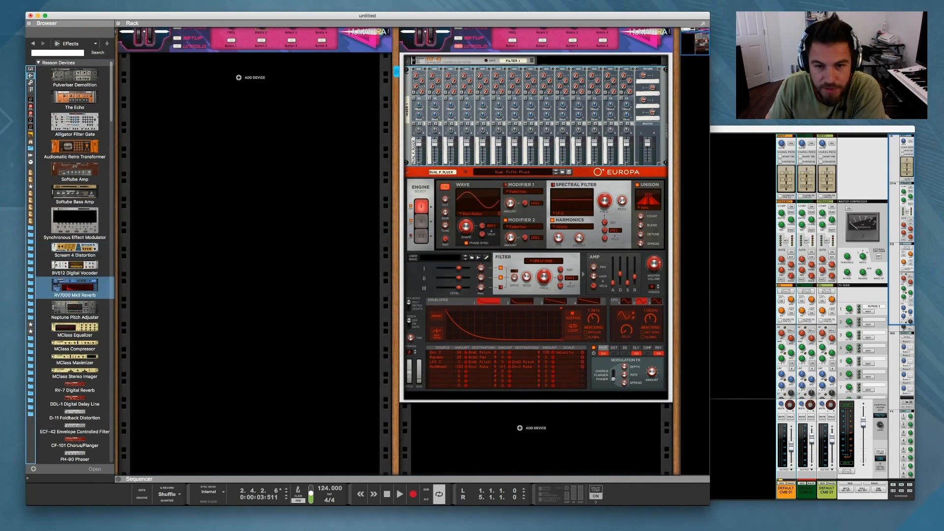
drag(75, 287, 537, 165)
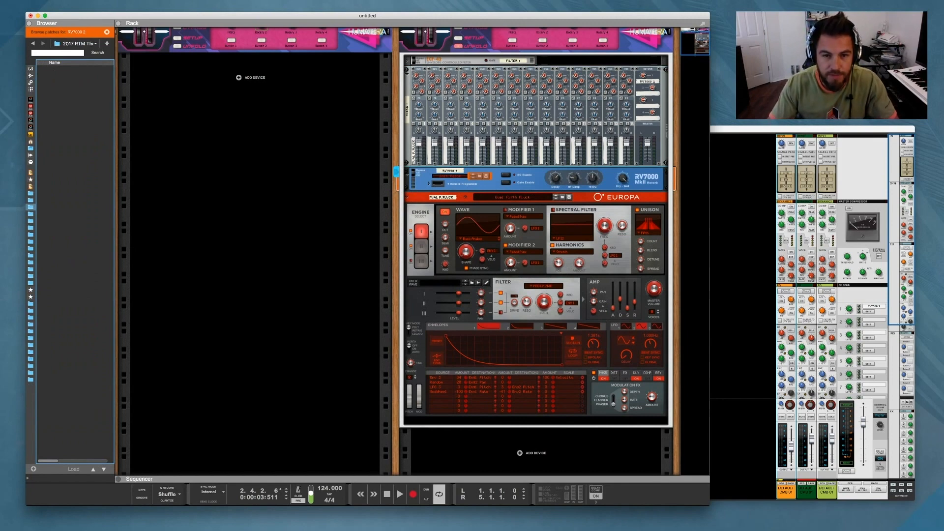
key(Tab)
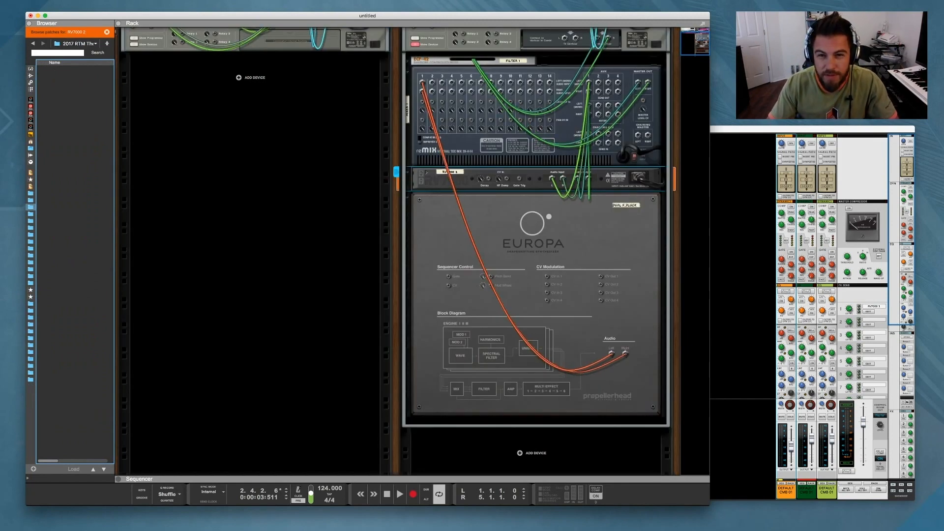
key(Tab)
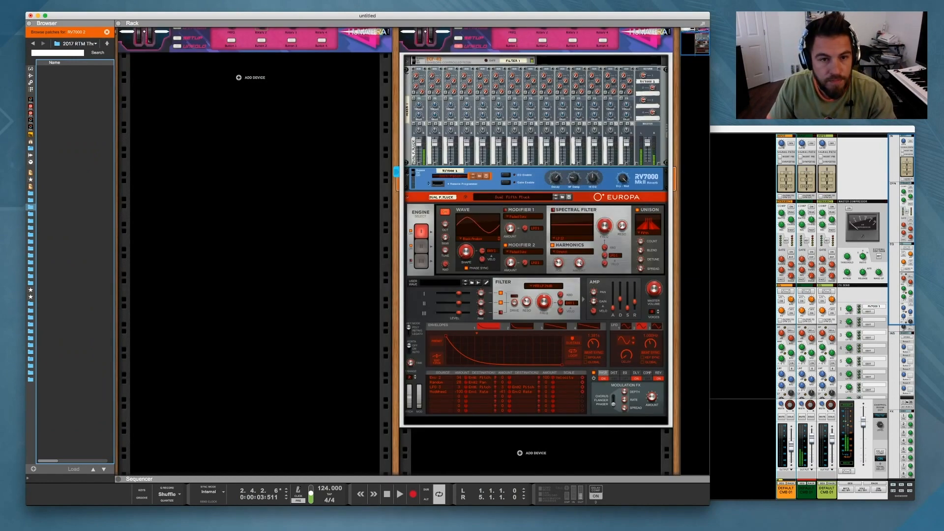
Step: Turn up channel 1's aux 1 send on the mixer and unfold the RV7000's remote programmer
mouse_move(416, 75)
mouse_down()
mouse_move(417, 46)
mouse_move(417, 77)
mouse_up()
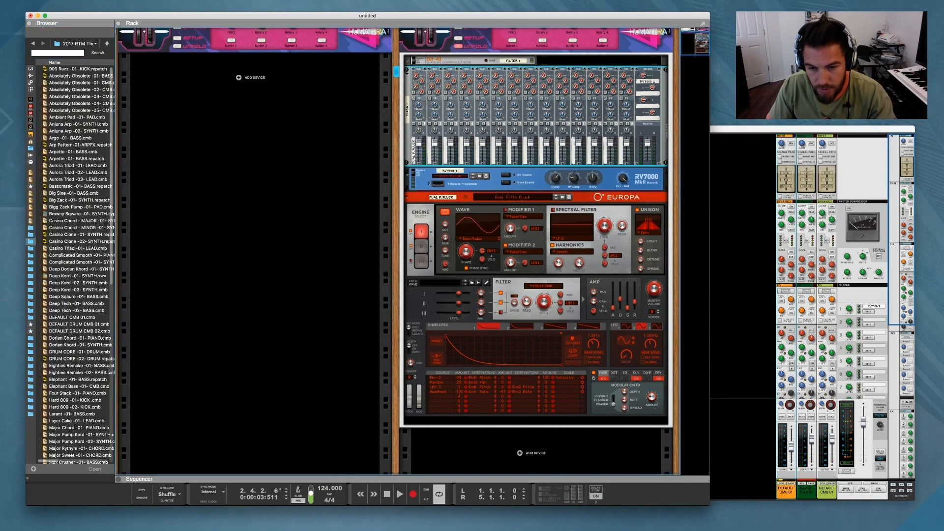
click(635, 310)
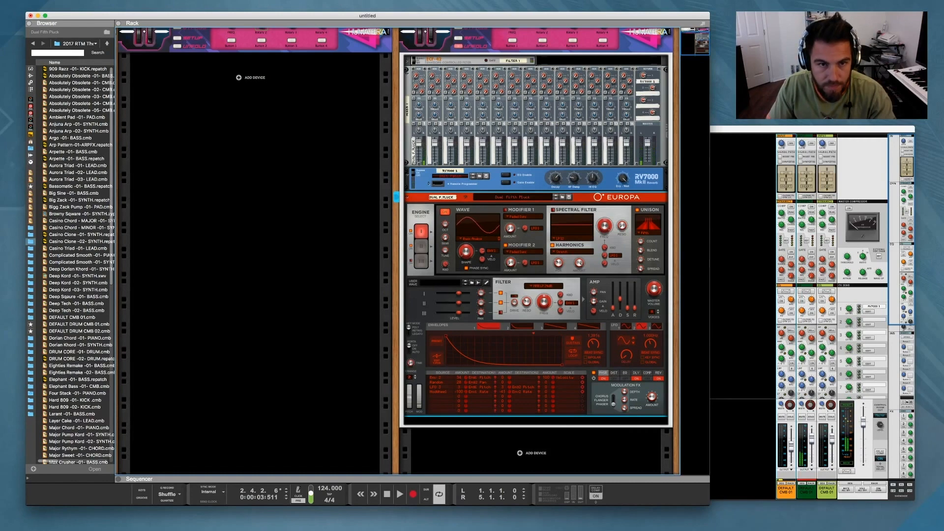
click(418, 75)
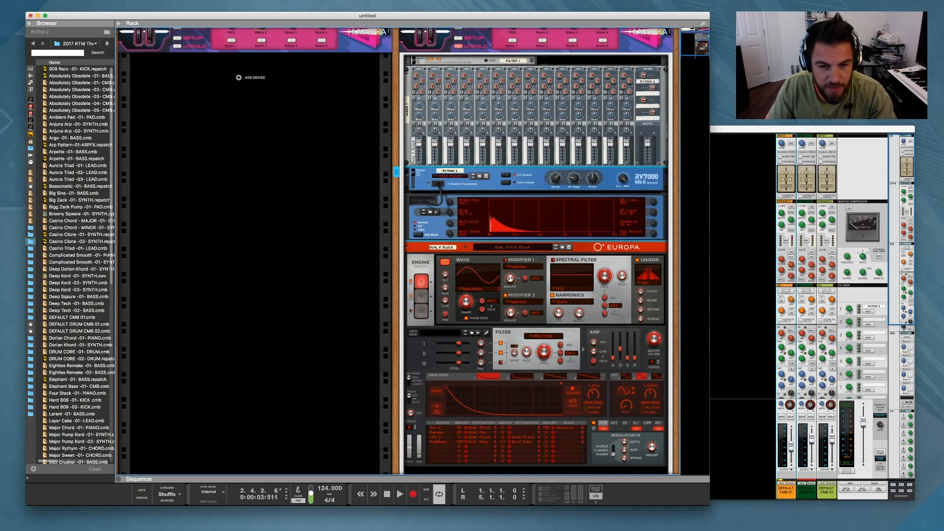
Step: Shape the RV7000's EQ curve and set the mixer's channel 1 aux 1 send to 63
click(418, 235)
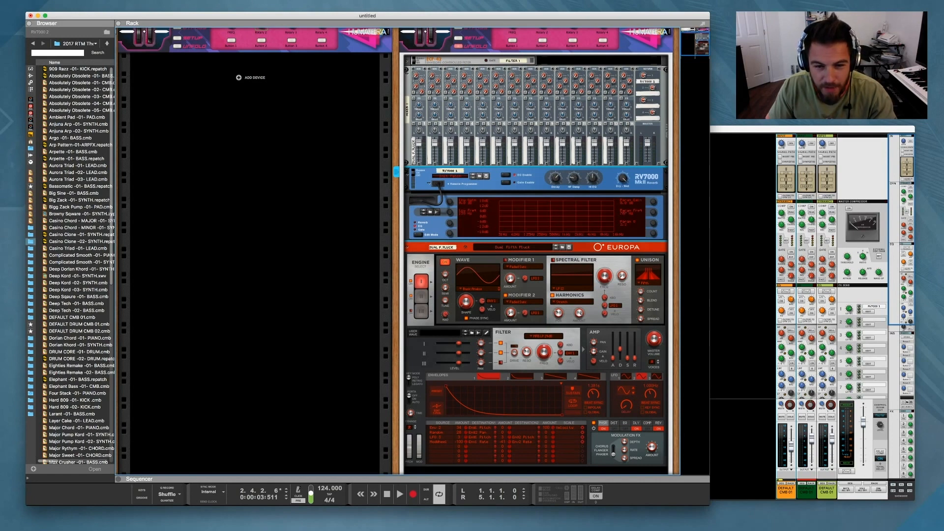
drag(450, 201, 450, 222)
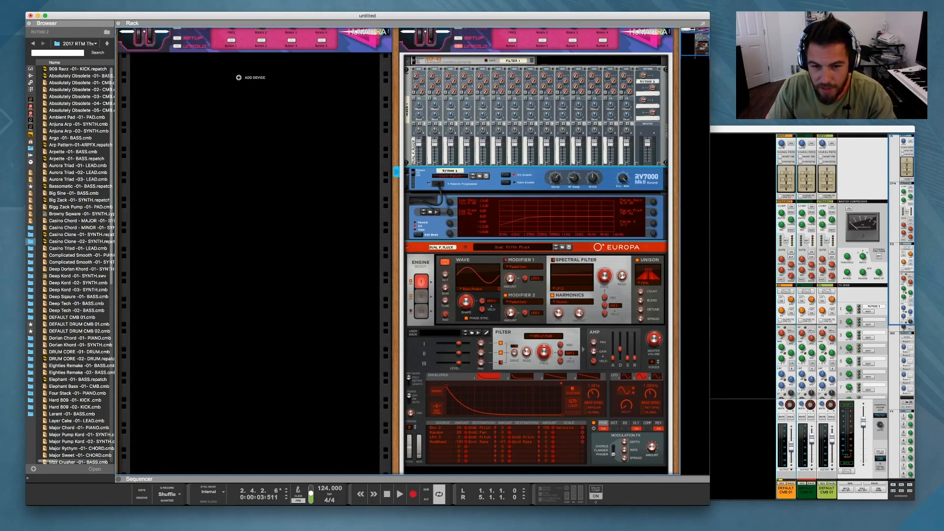
mouse_move(654, 202)
mouse_down()
mouse_move(654, 228)
mouse_move(653, 198)
mouse_up()
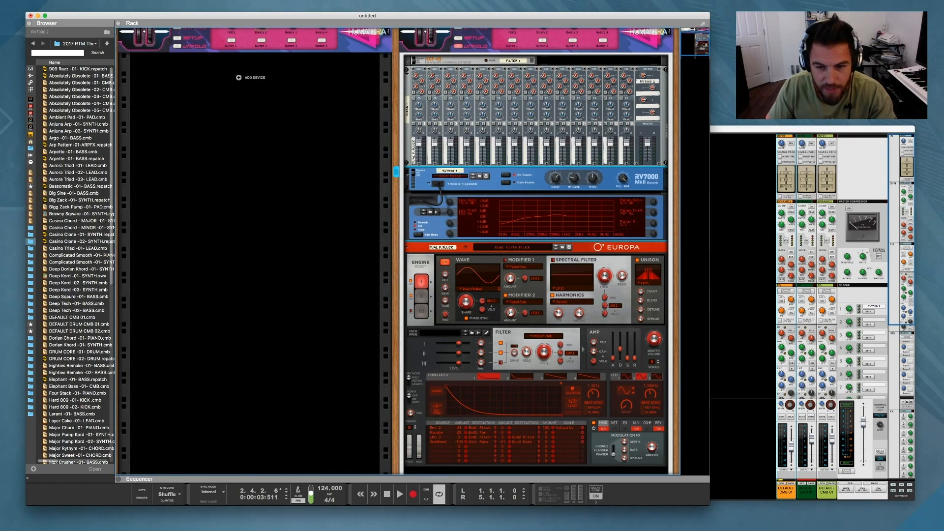
drag(450, 212, 450, 206)
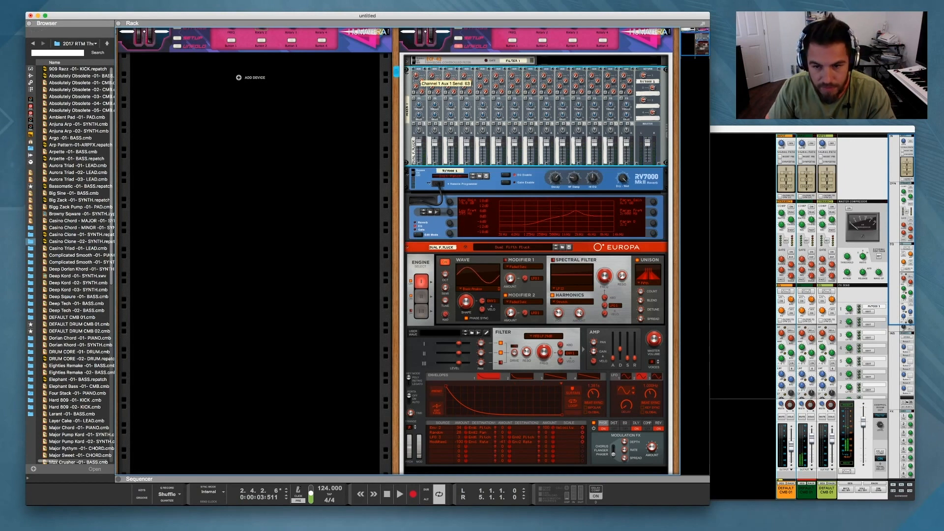
mouse_move(654, 202)
mouse_down()
mouse_move(654, 227)
mouse_move(654, 196)
mouse_move(654, 220)
mouse_move(654, 208)
mouse_up()
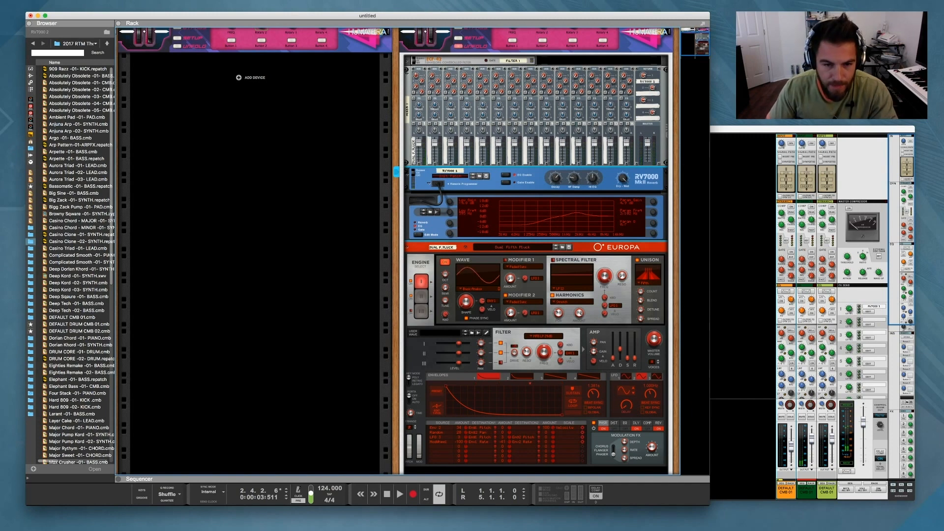
Step: Return the RV7000 to its reverb parameters, set Decay to 108, and adjust the Europa's amp envelope
click(417, 223)
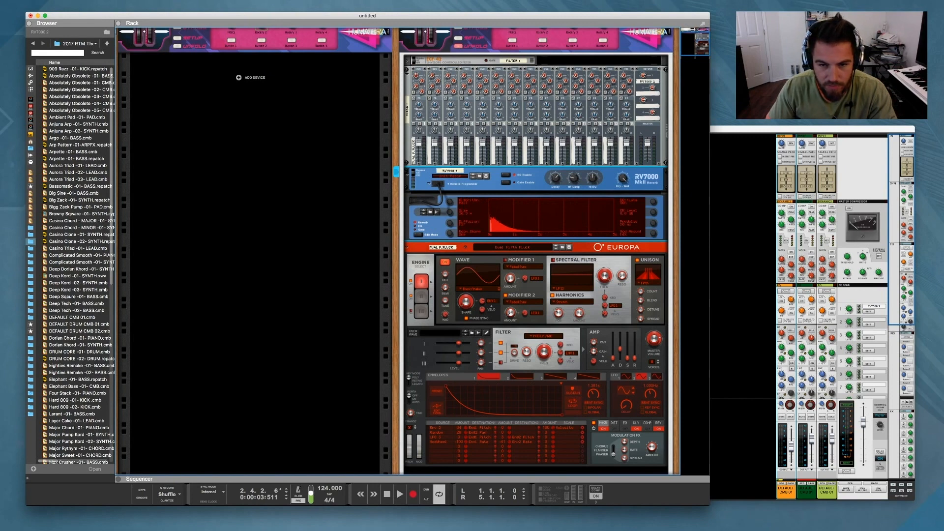
drag(556, 178, 556, 157)
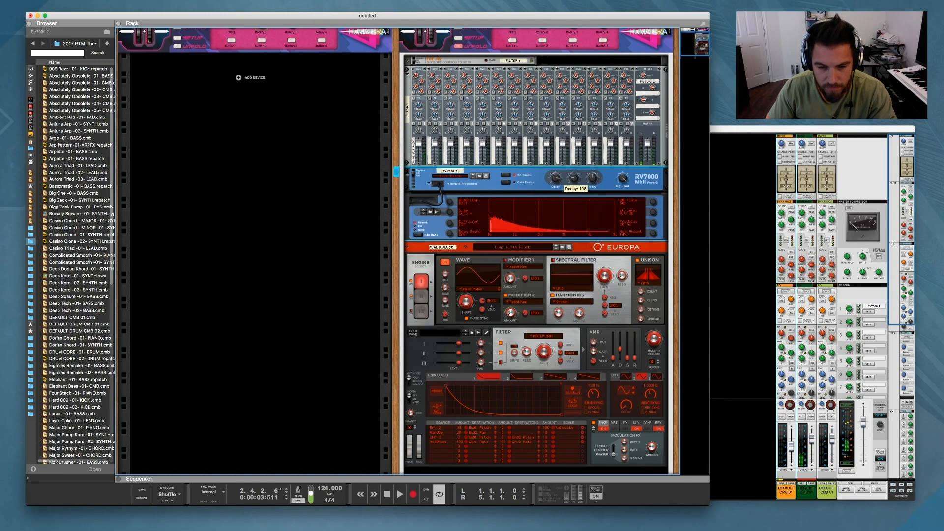
drag(613, 357, 612, 353)
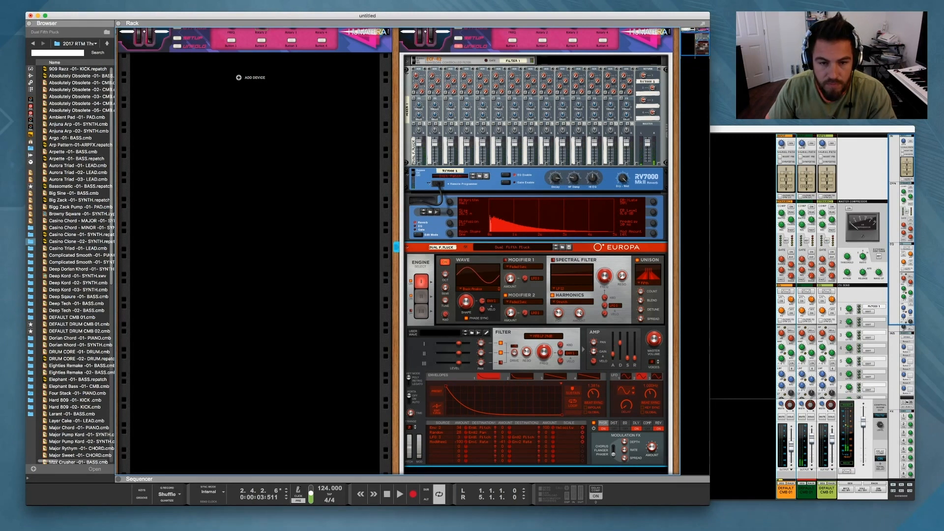
Step: Change the RV7000's algorithm to Echo, review its EQ curve, and fine-tune the front-panel Decay and tone controls
drag(450, 202, 450, 229)
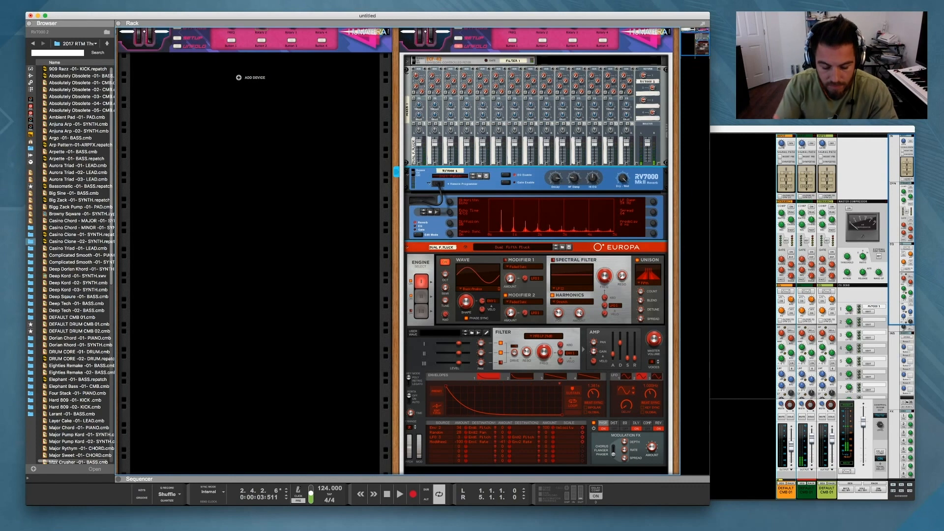
mouse_move(575, 179)
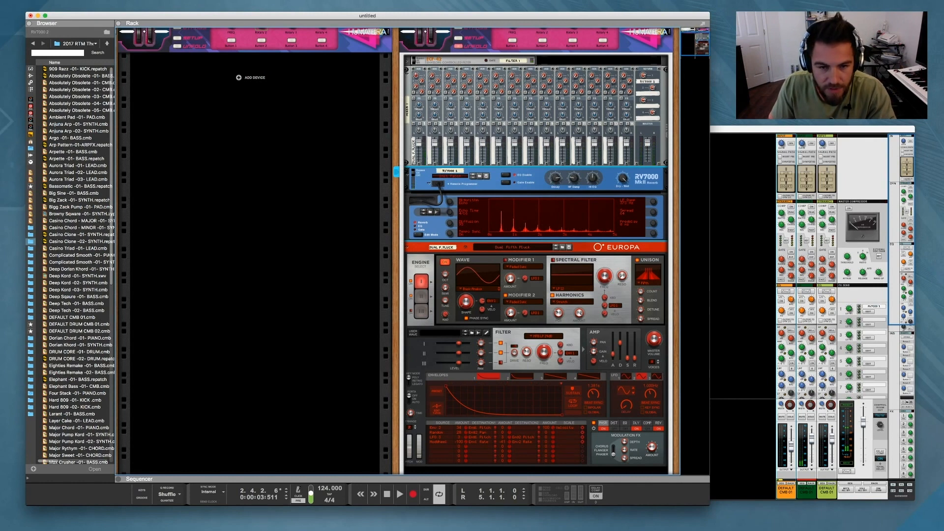
click(418, 234)
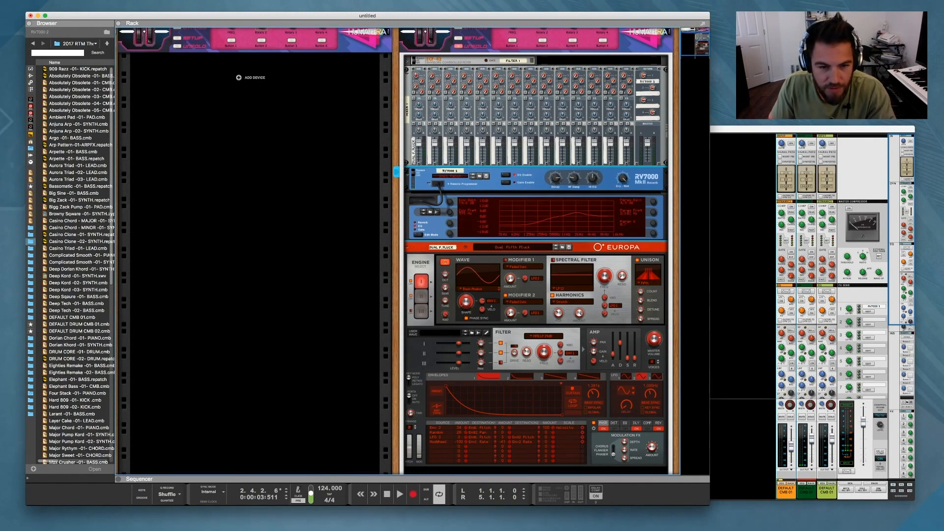
click(422, 223)
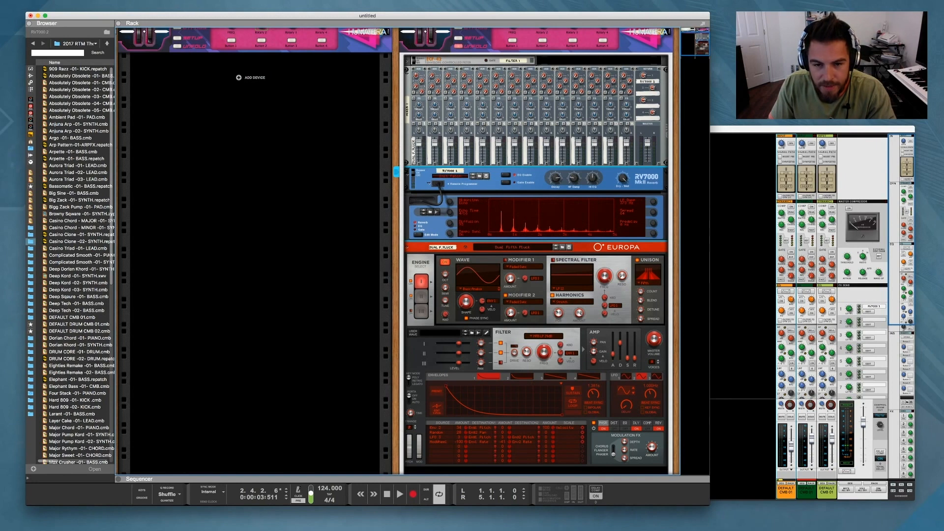
drag(556, 178, 555, 175)
mouse_move(574, 178)
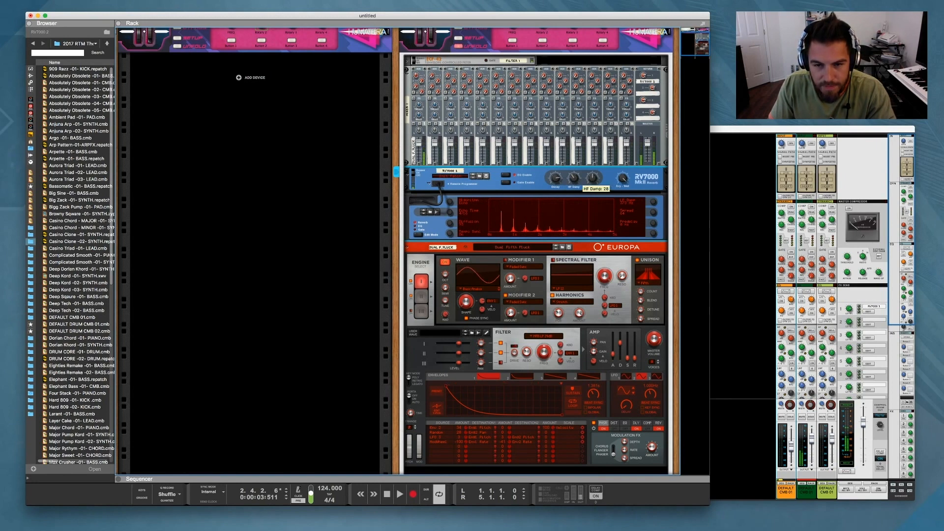
mouse_move(594, 179)
mouse_down()
mouse_move(593, 190)
mouse_move(593, 175)
mouse_up()
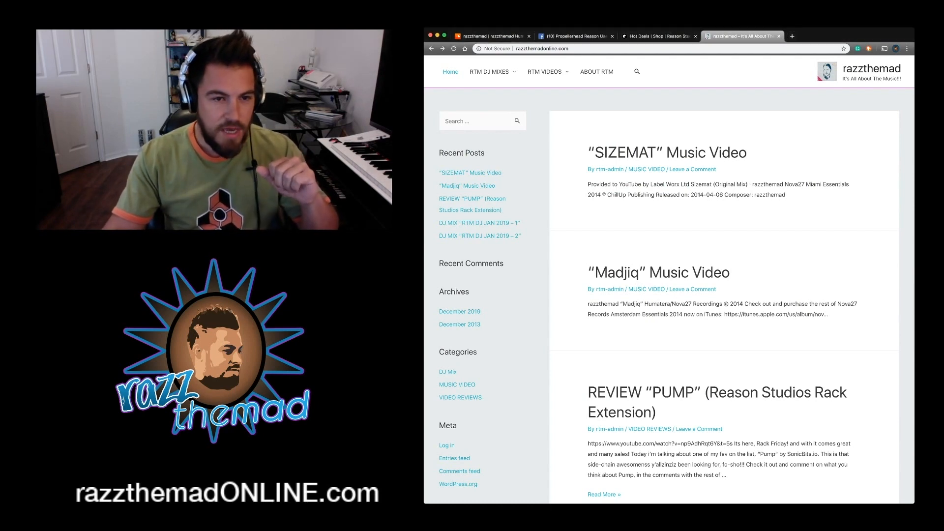
Step: Open the DJ MIX "RTM DJ JAN 2019 – 1" post on razzthemadonline.com and look through its page
scroll(668, 280, down, 5)
scroll(669, 280, down, 4)
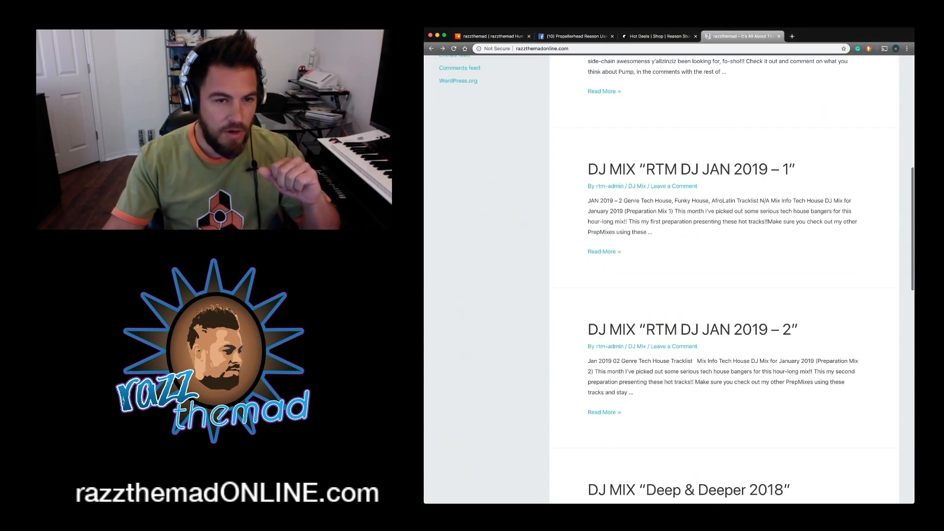
click(691, 169)
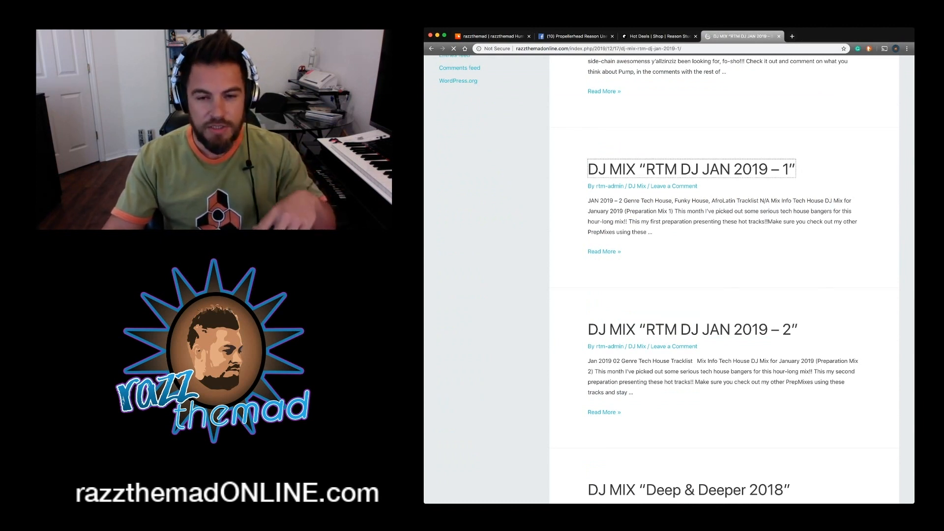
scroll(669, 280, down, 3)
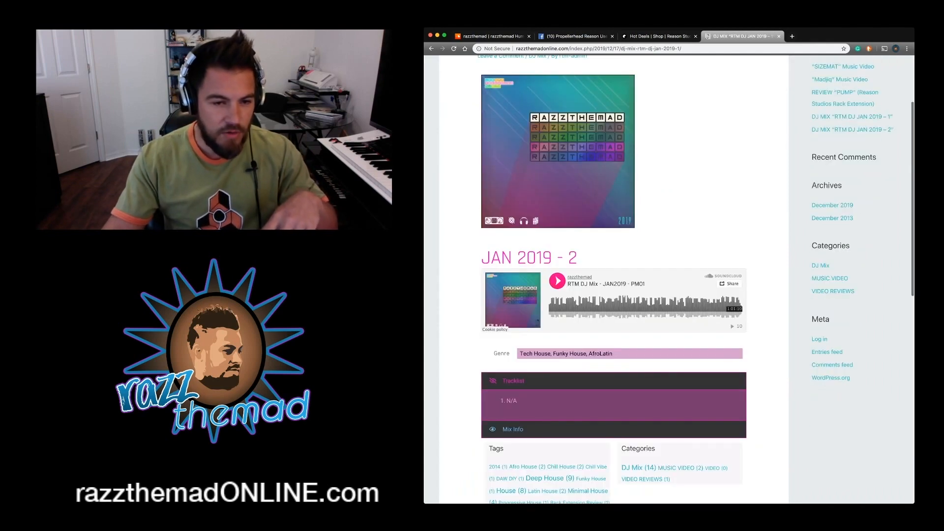
scroll(669, 280, up, 3)
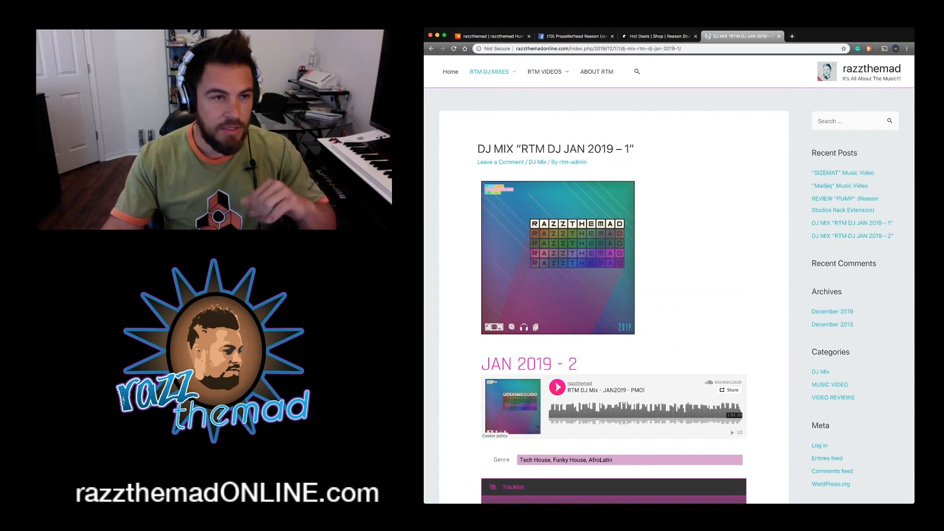
Step: Return to the razzthemadonline.com home page, look over its latest posts, and switch away from the browser
click(451, 71)
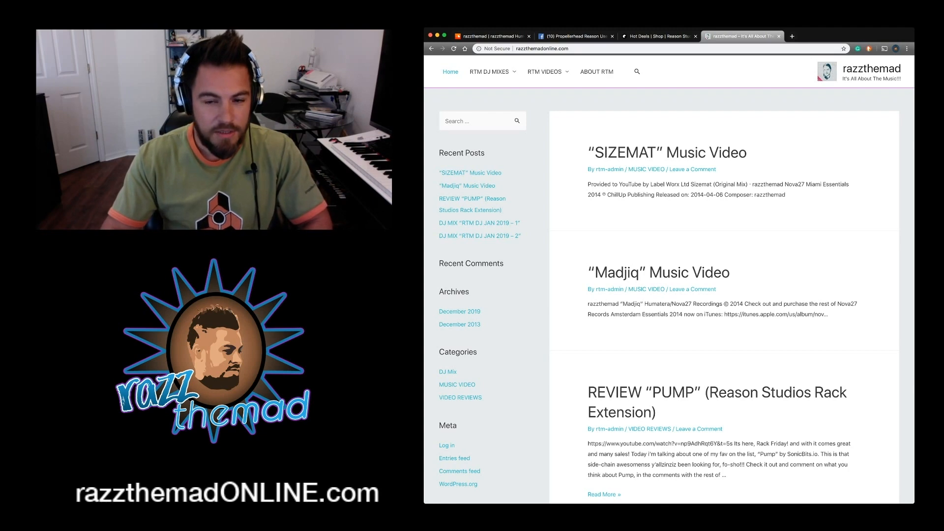
scroll(668, 275, down, 3)
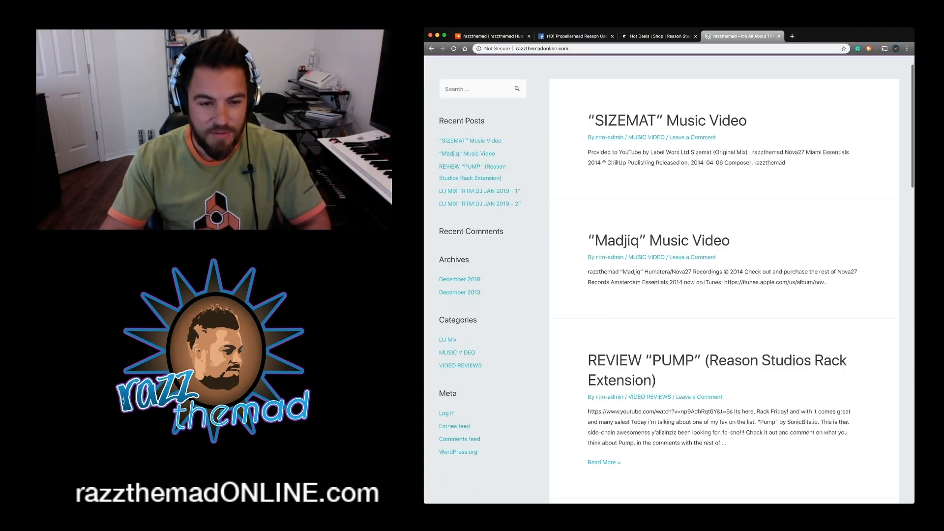
scroll(669, 276, up, 3)
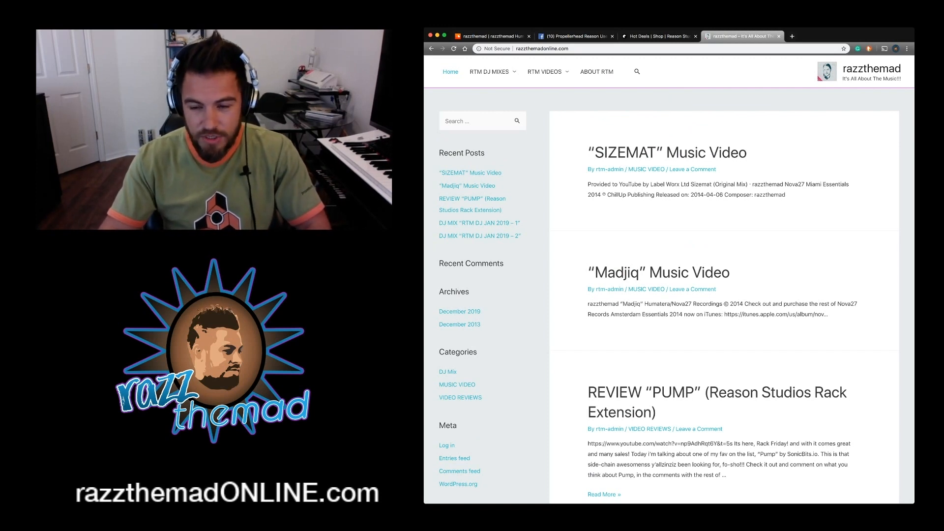
key(super+Tab)
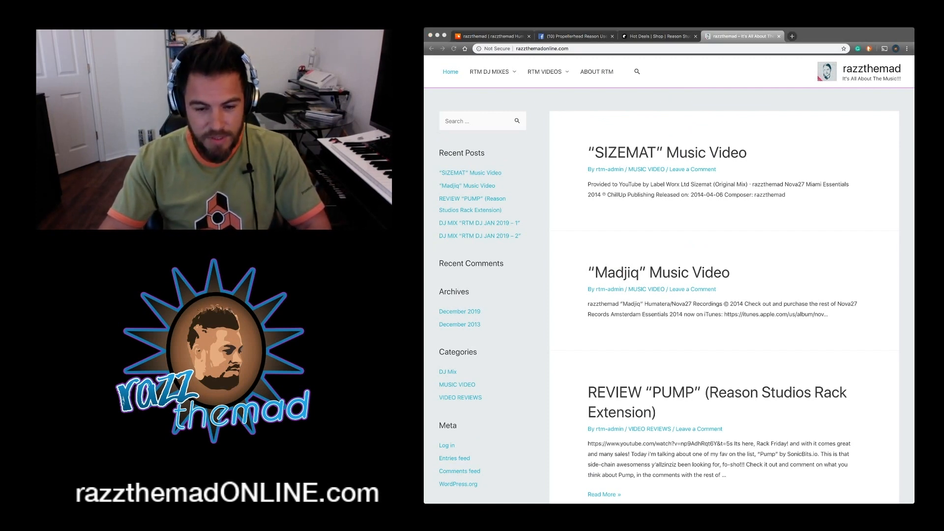